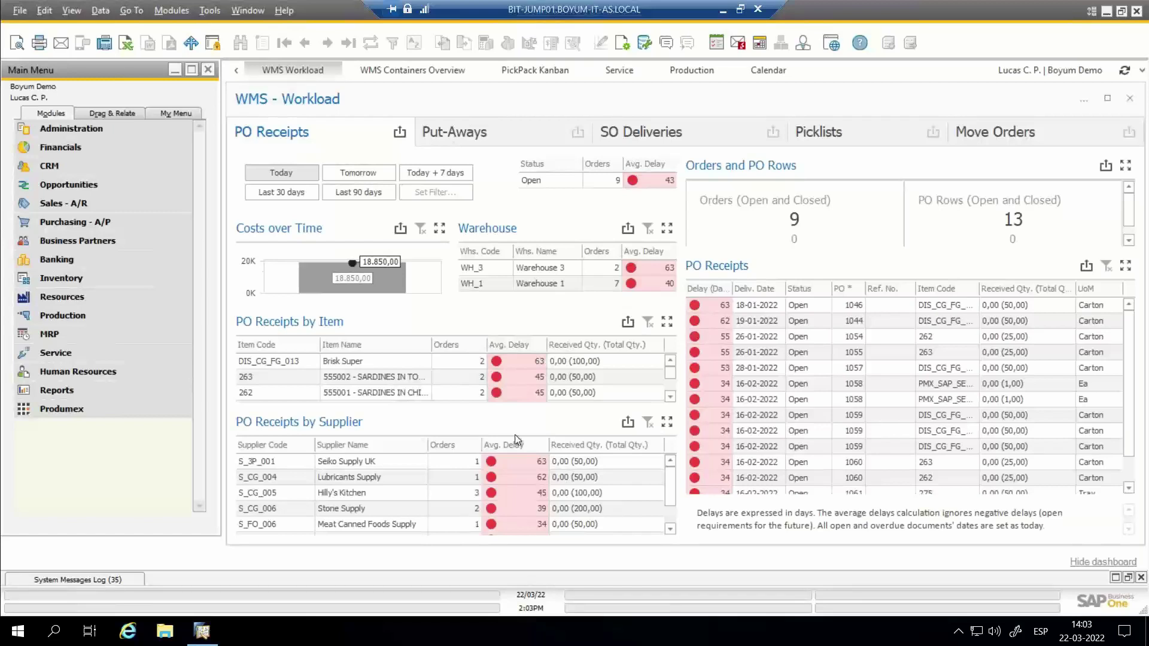
Step: View the WMS Containers Overview and PickPack Kanban dashboards, and return to the WMS Workload dashboard
left_click(405, 75)
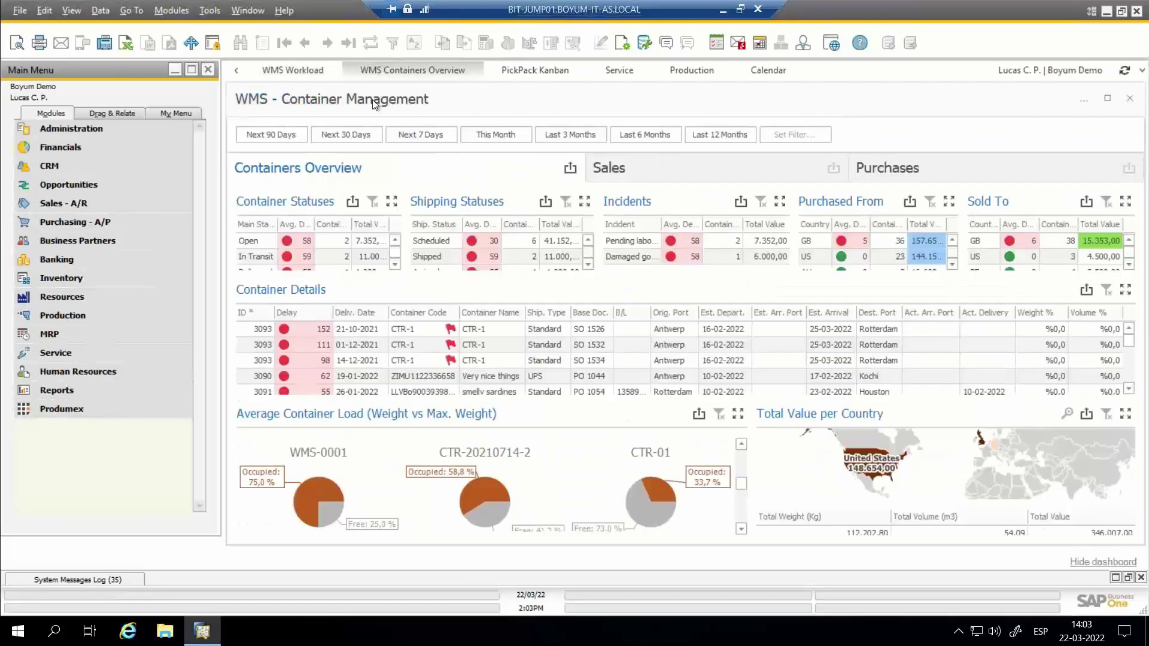
left_click(508, 74)
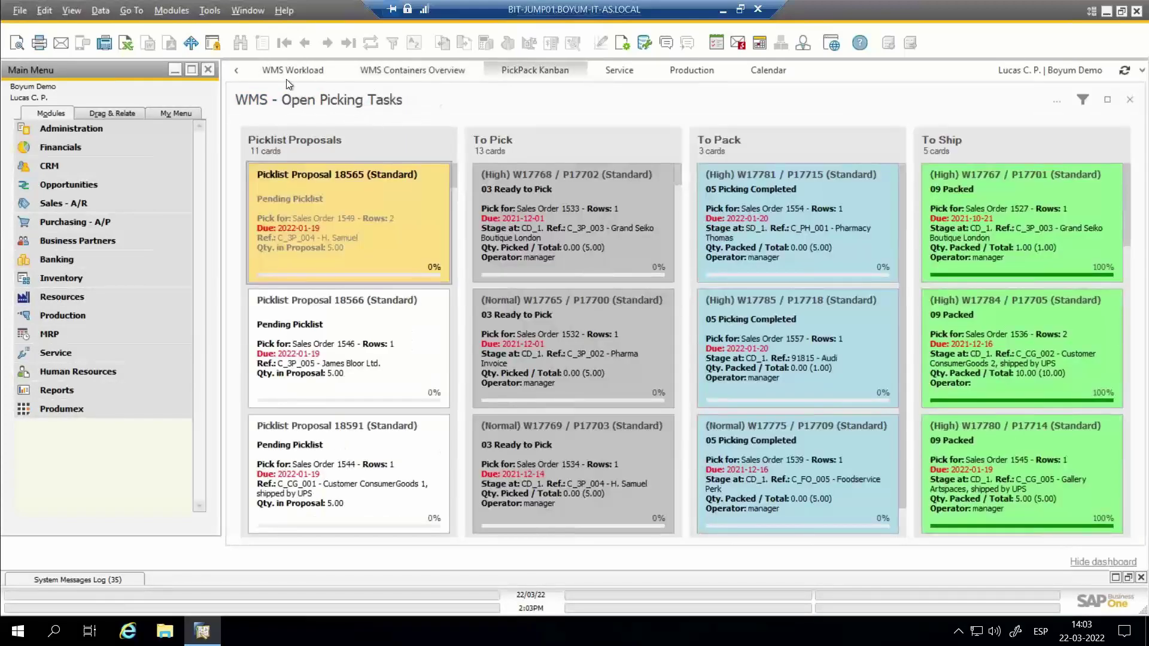
left_click(273, 70)
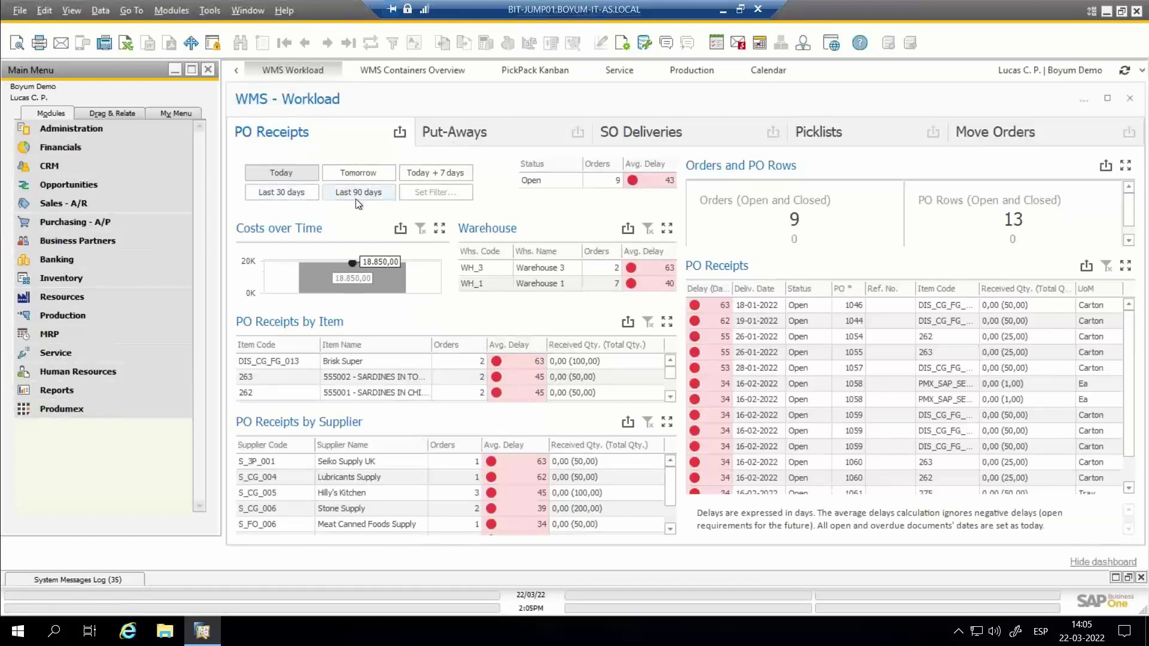
Step: Check the custom date range filter without applying it, and limit the PO receipts to the last 90 days
left_click(443, 194)
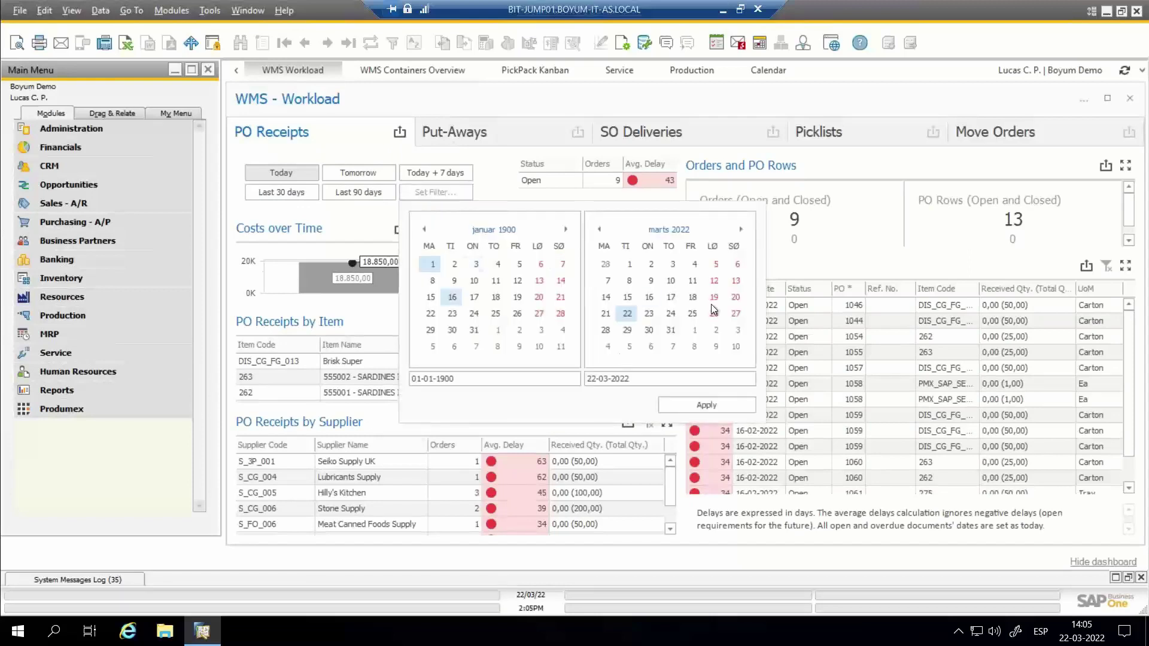
left_click(522, 172)
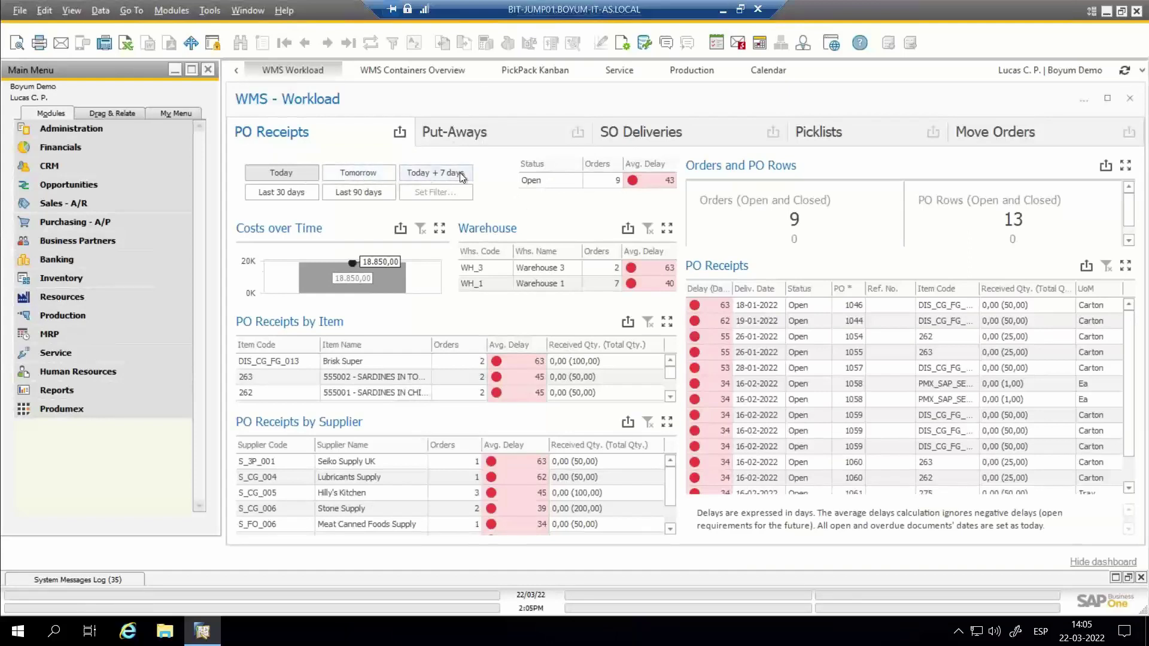
left_click(370, 195)
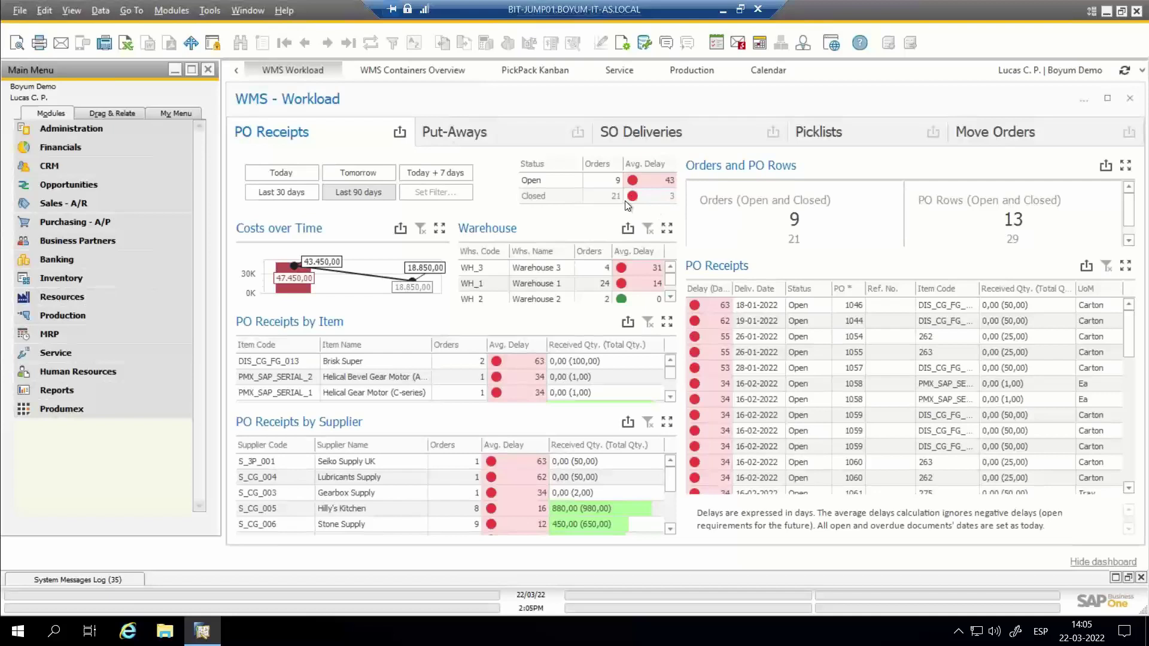
Step: View the Costs over Time chart and the Warehouse table enlarged, returning to the PO Receipts overview after each
left_click(439, 228)
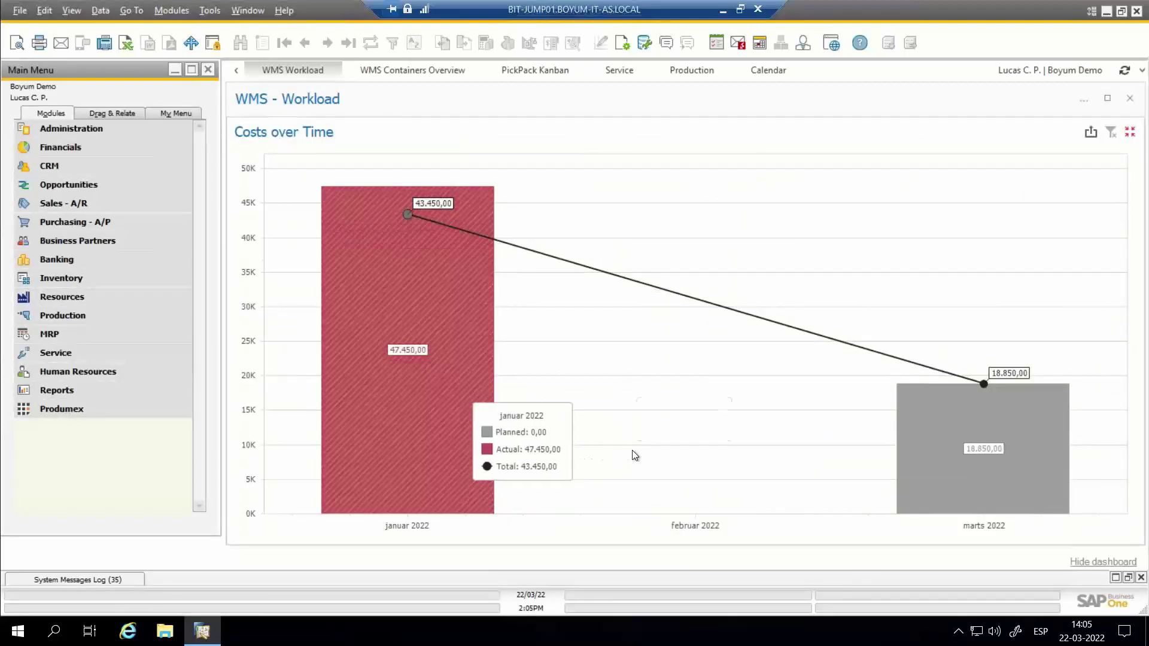
mouse_move(830, 468)
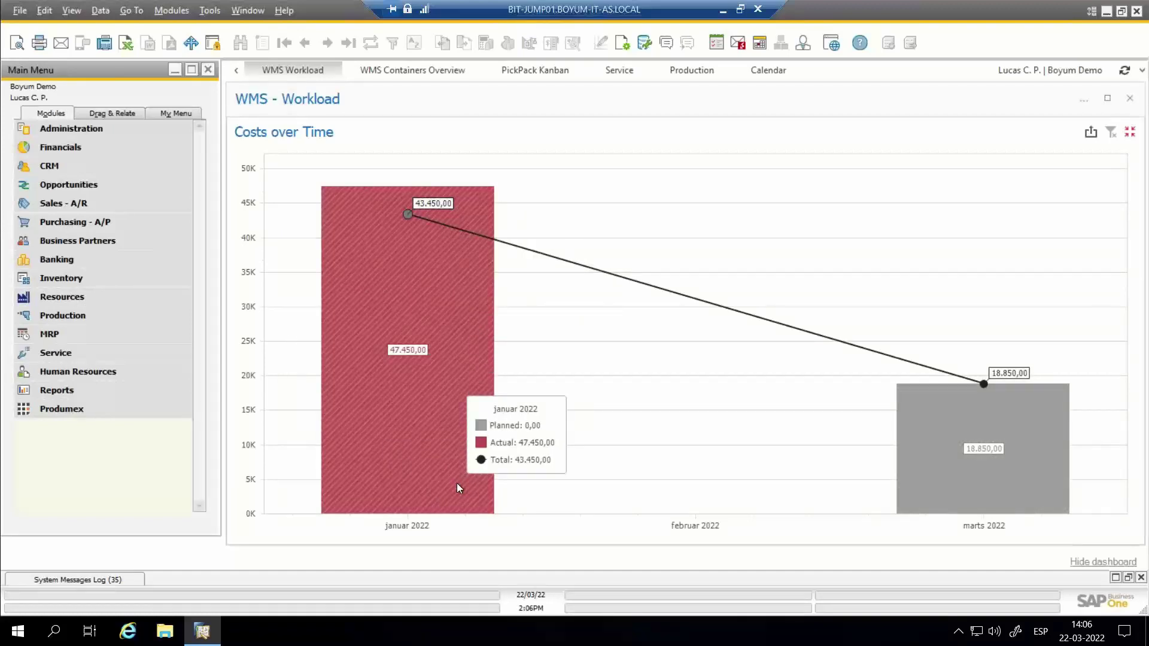
left_click(1130, 133)
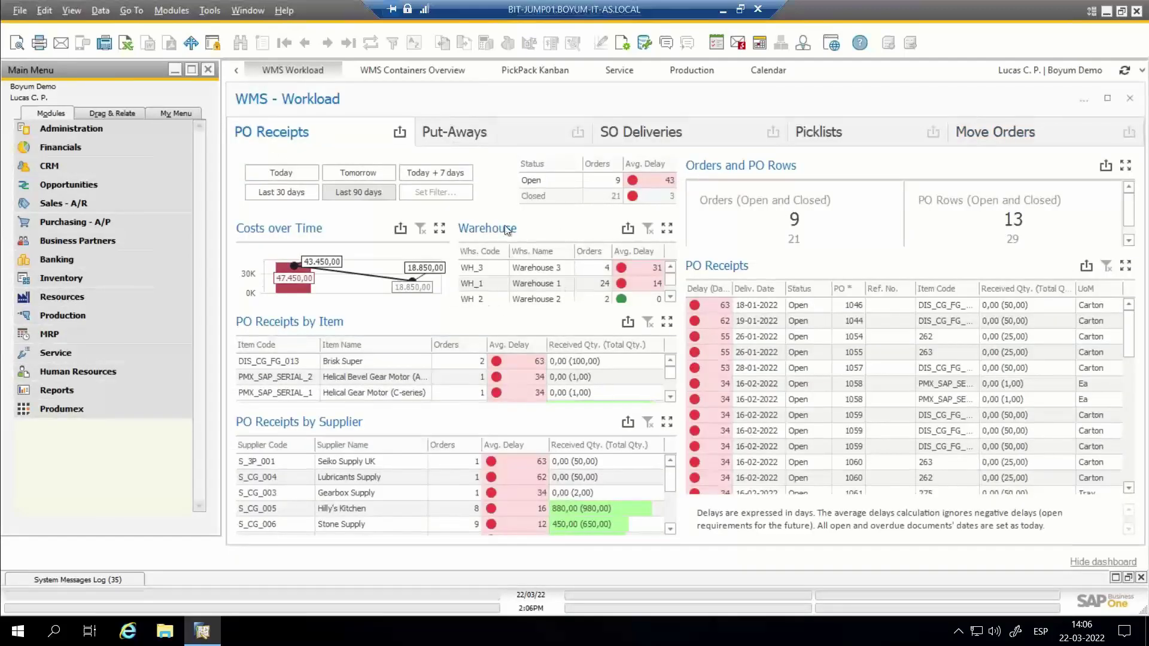
left_click(667, 228)
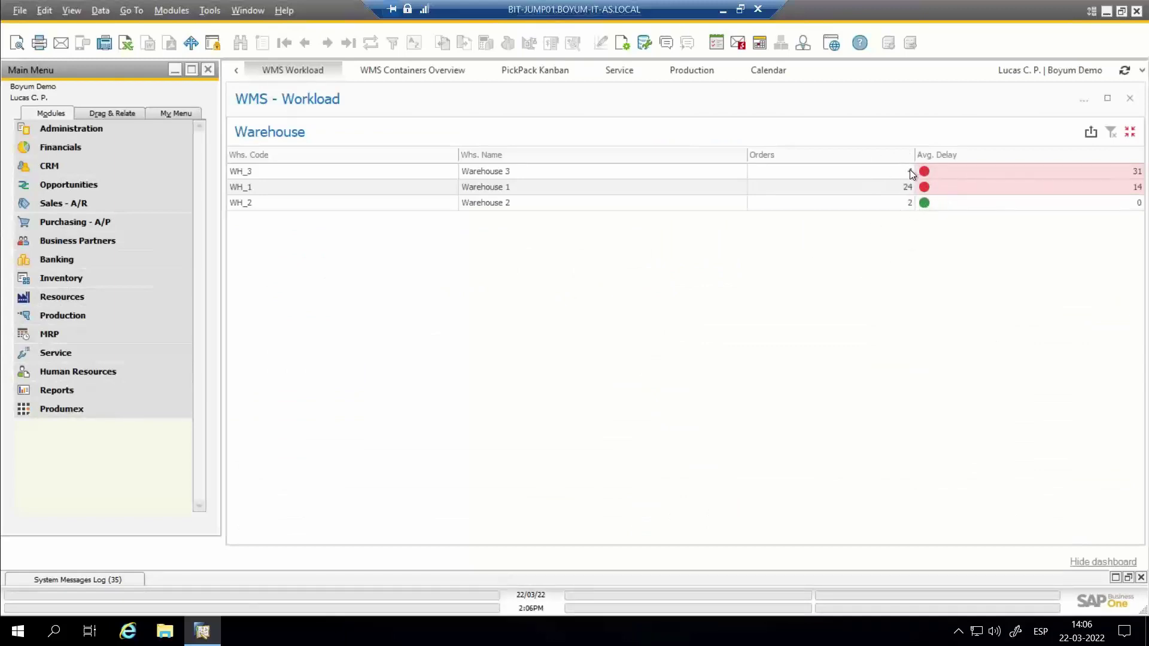
left_click(1130, 132)
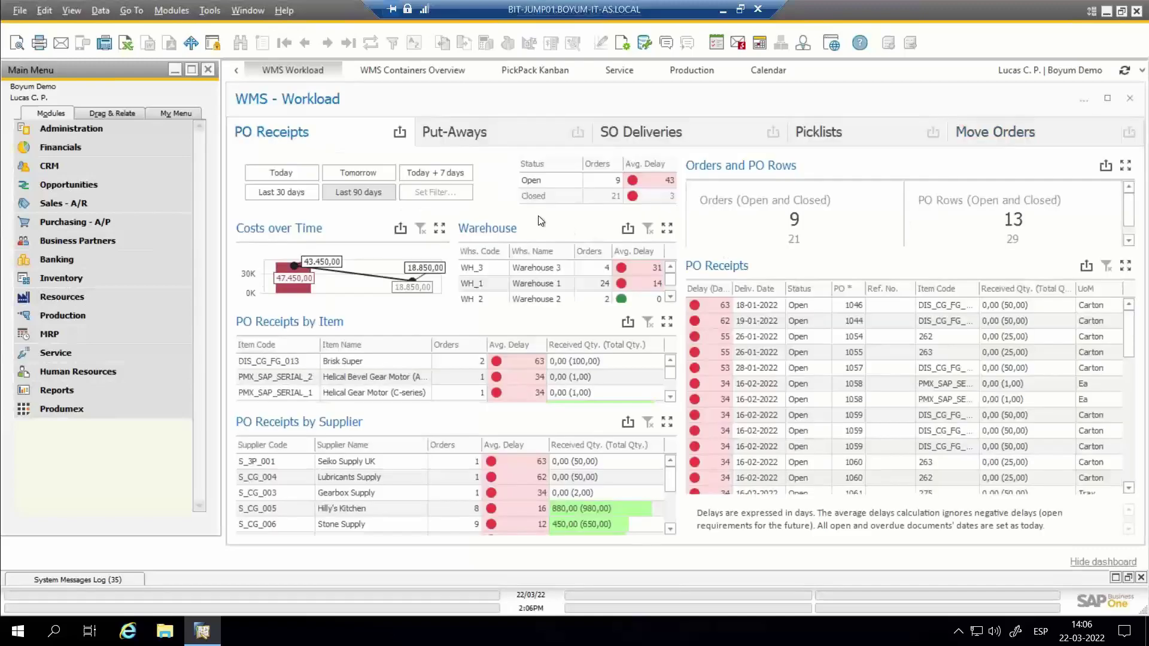
Step: Filter the PO receipts by status Closed, by Open and by both together, and view the Warehouse table enlarged
left_click(539, 196)
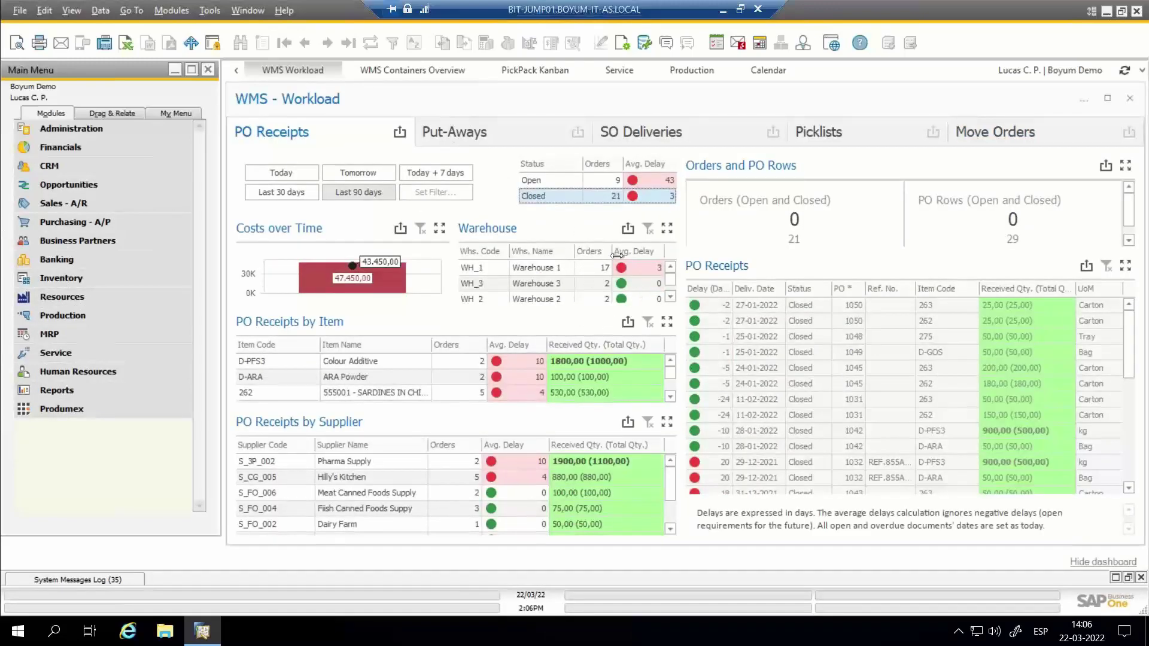
left_click(602, 180)
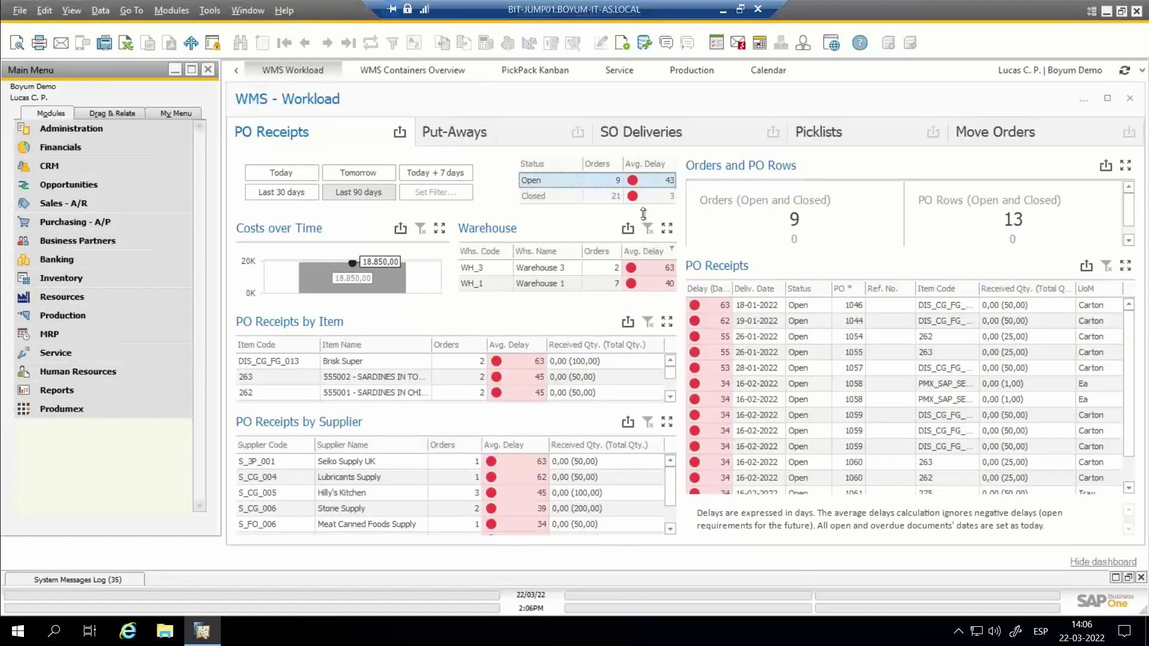
left_click(608, 195, "ctrl")
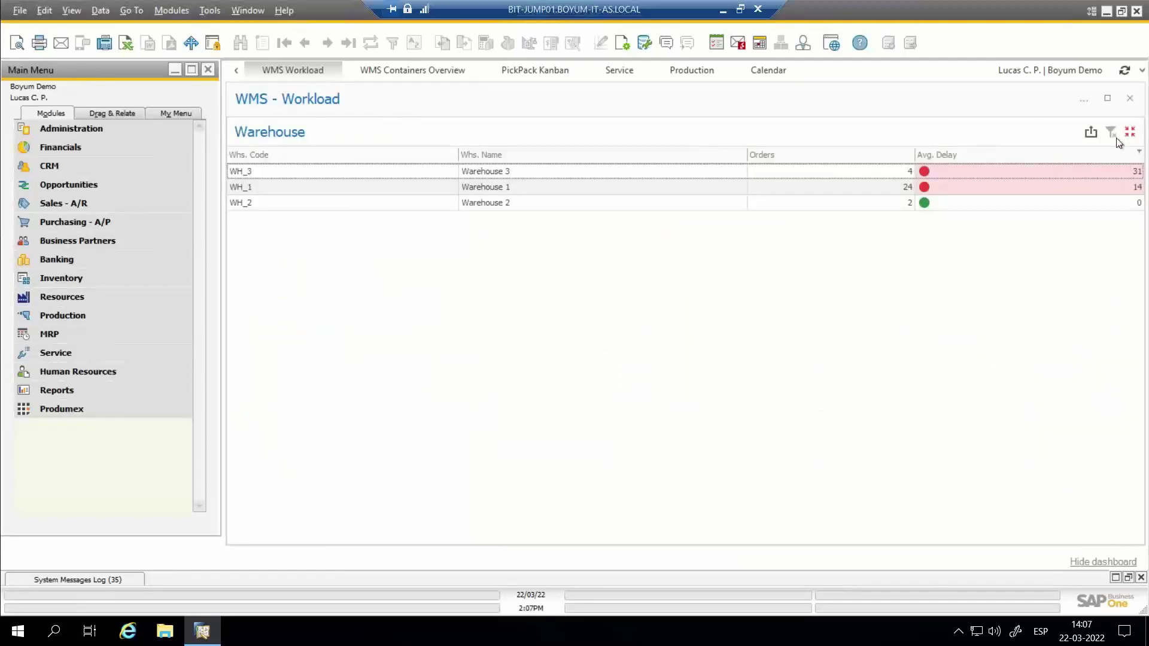
left_click(1130, 131)
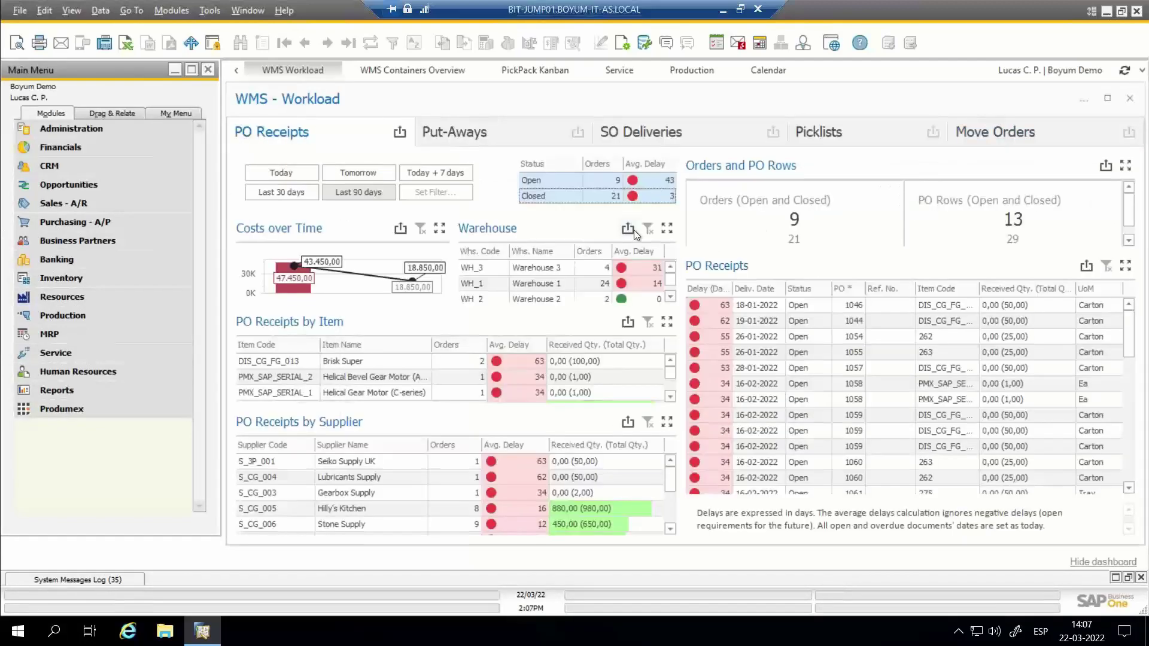
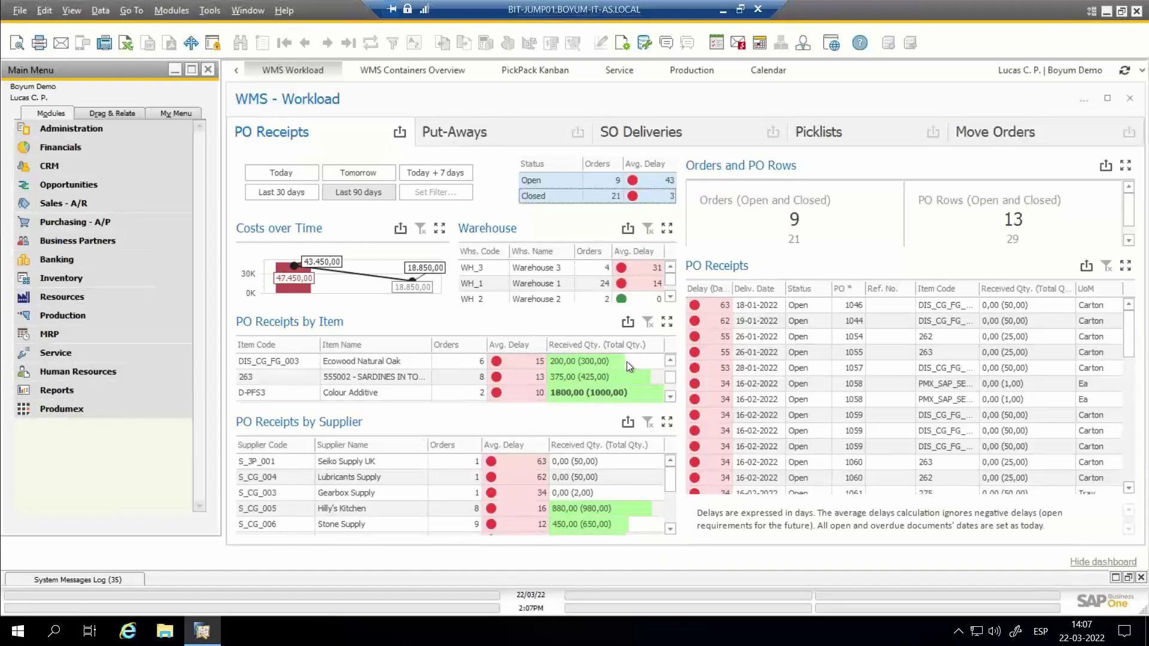
Step: Browse the PO receipts by item, filter the dashboard by Colour Additive (D-PFS3), and clear that filter
scroll(626, 362, "down", 2)
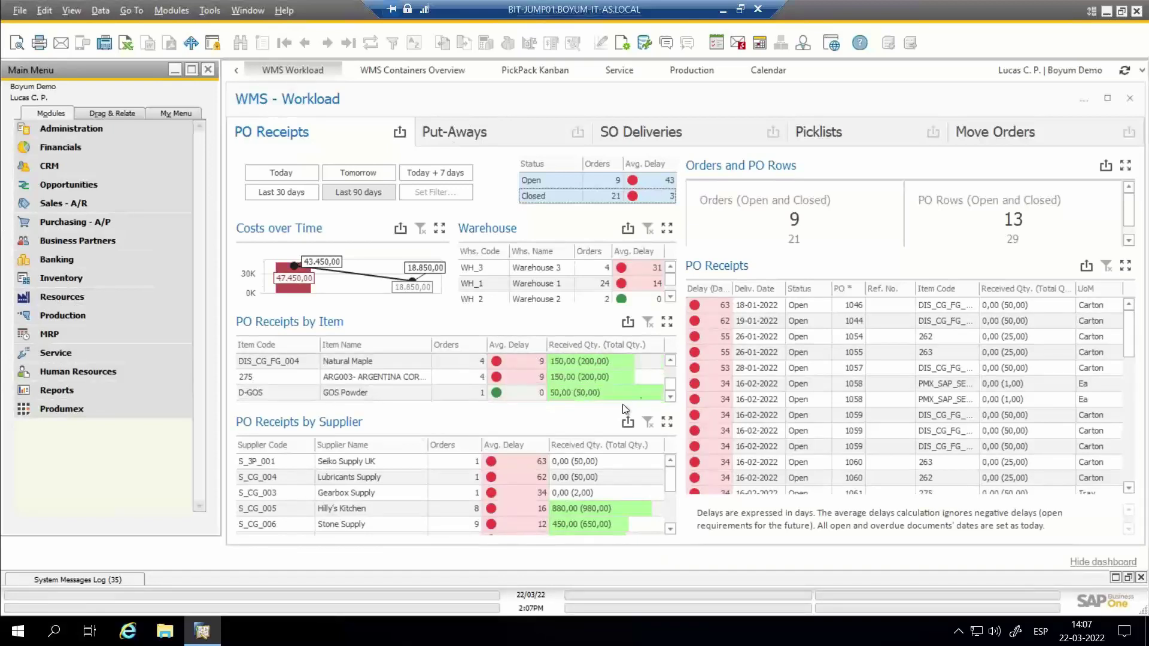
scroll(603, 380, "up", 2)
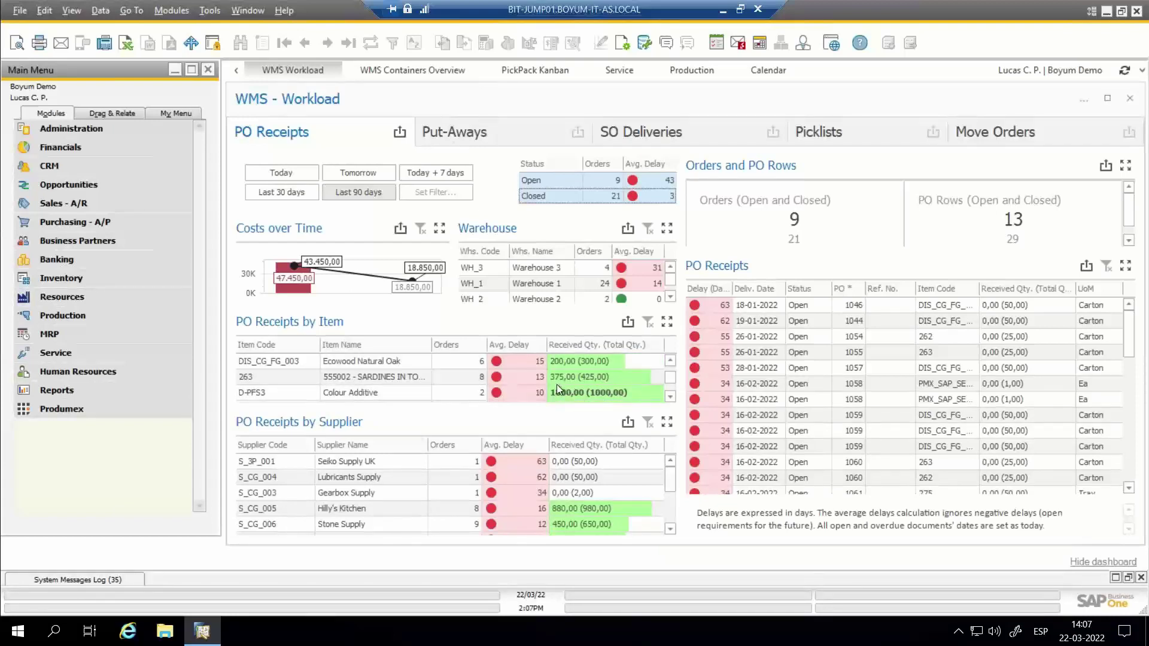
left_click(576, 391)
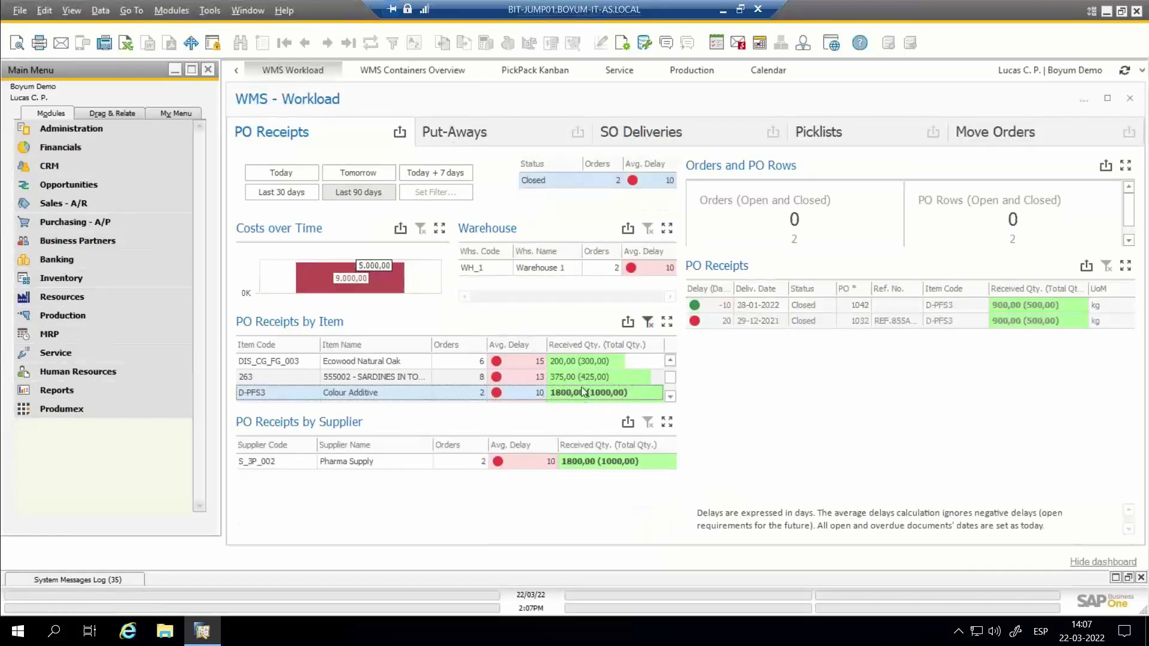
left_click(648, 323)
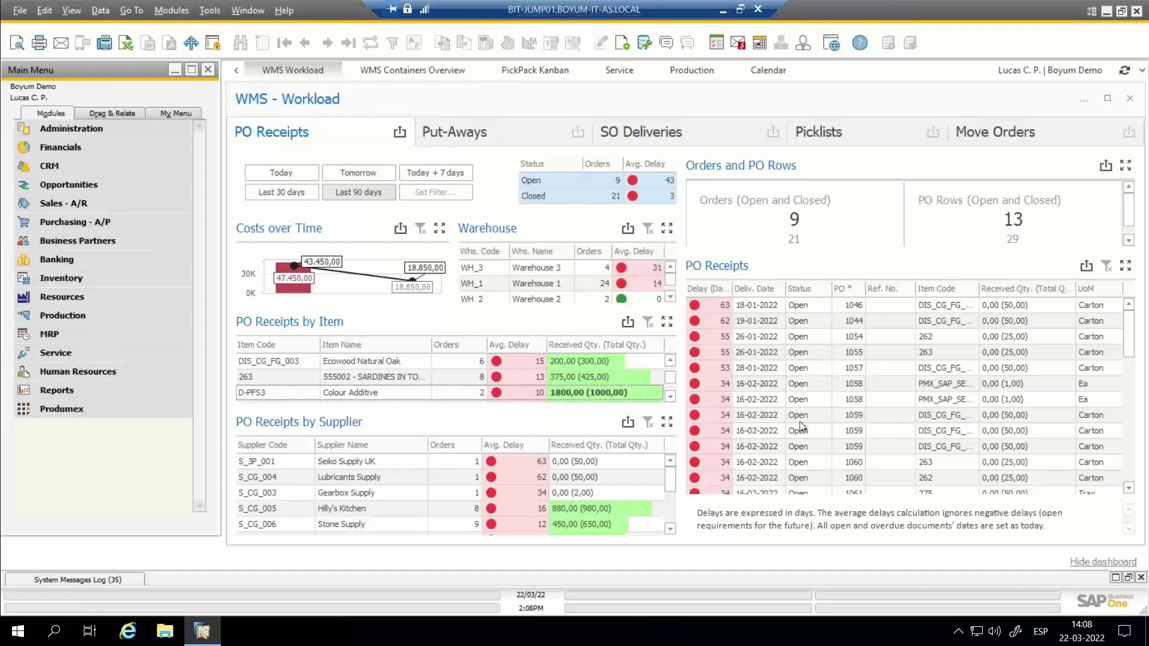
Step: Browse the detailed PO Receipts list, filter the dashboard by supplier Hilly's Kitchen, and clear that filter
scroll(797, 419, "down", 5)
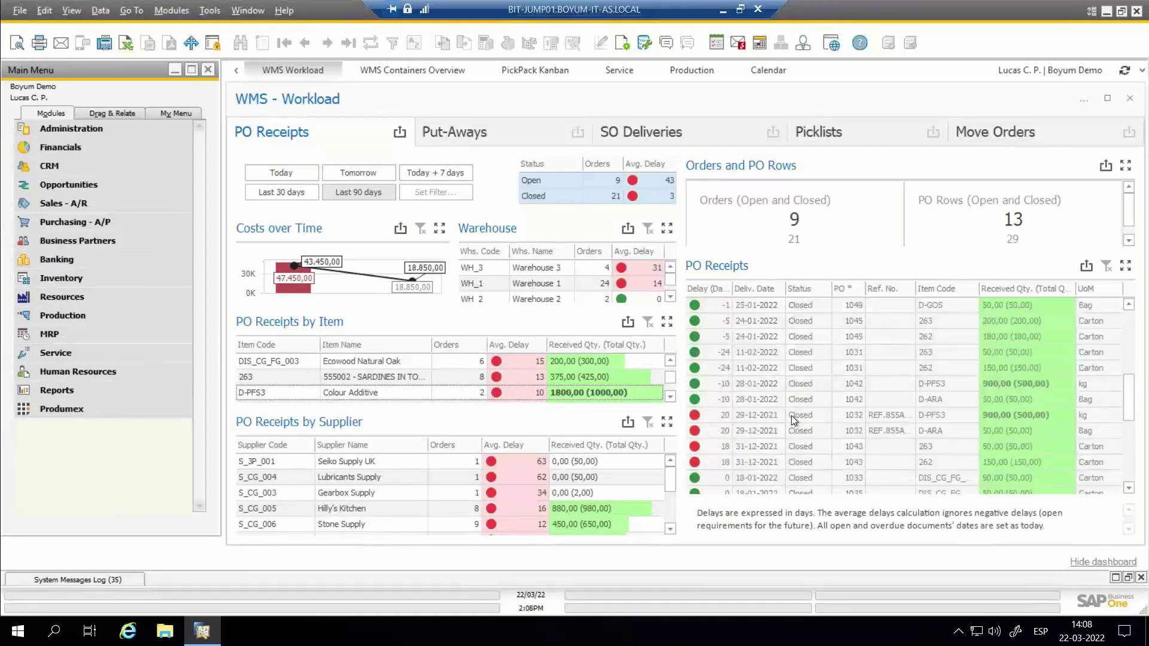
scroll(792, 415, "up", 3)
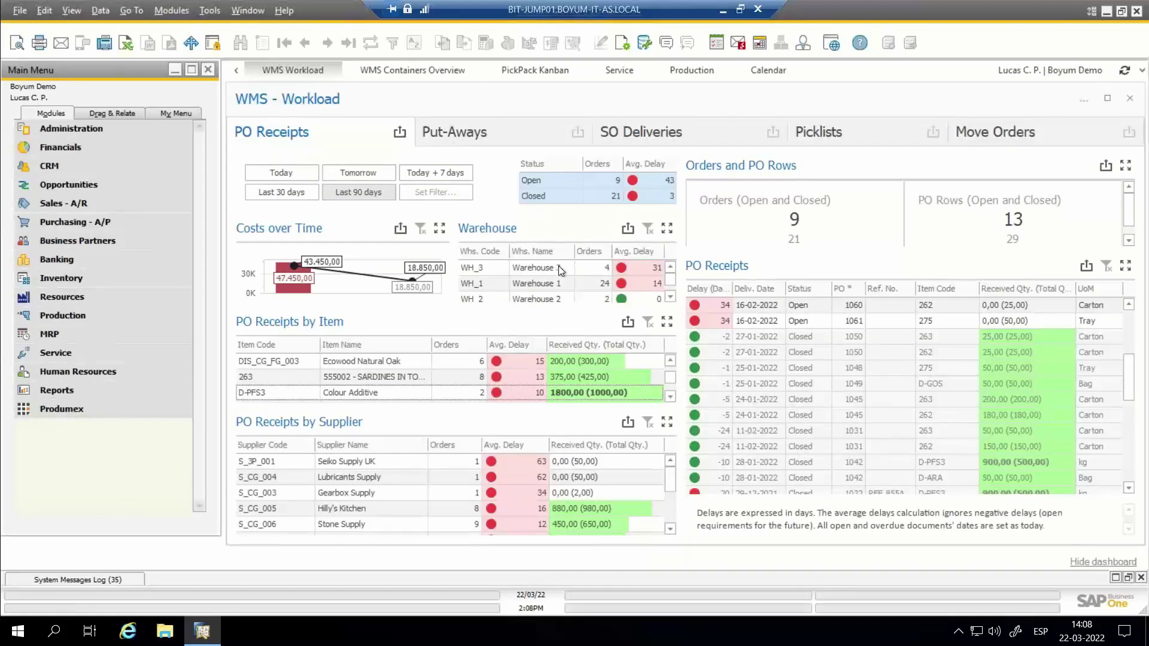
left_click(462, 512)
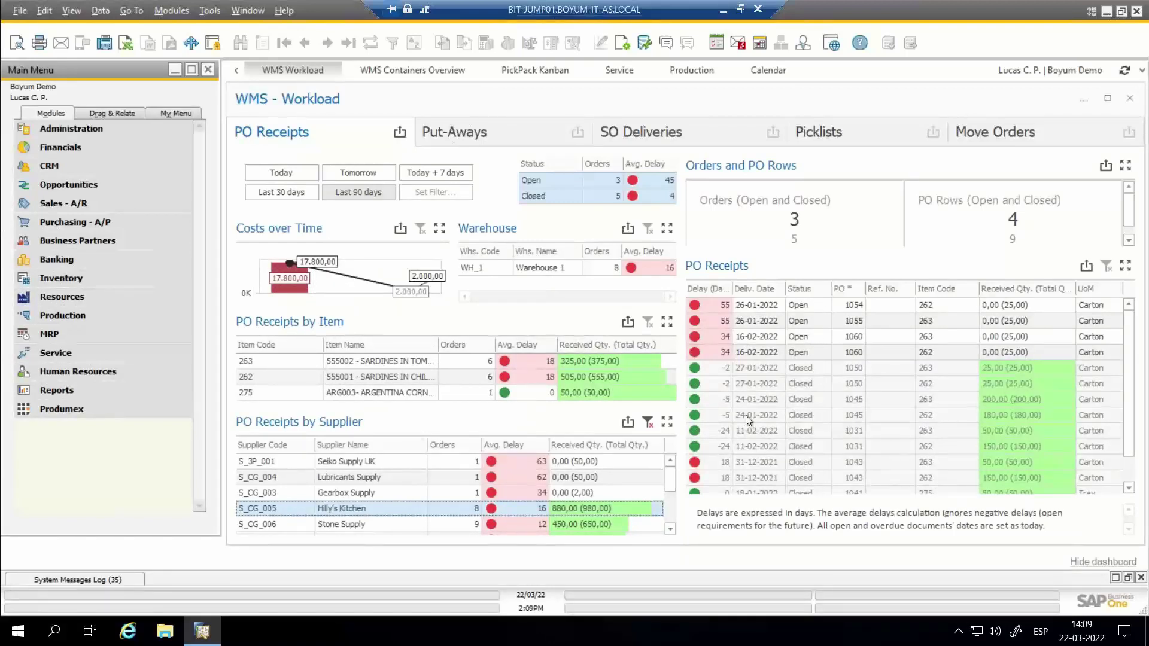
left_click(649, 423)
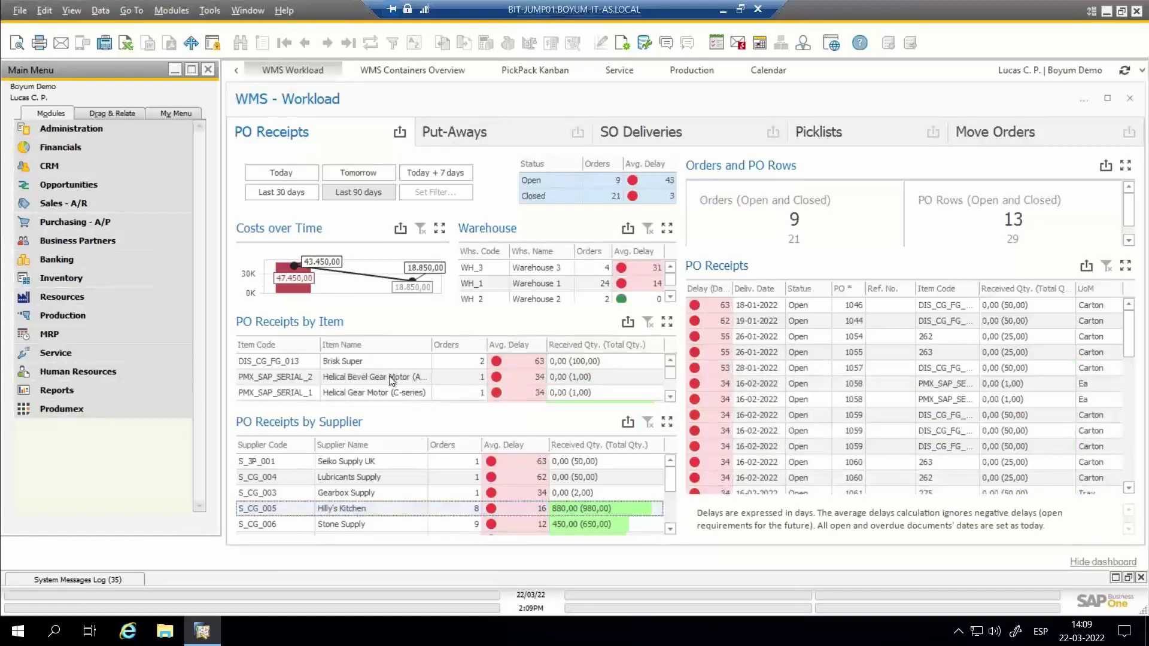
Step: Filter the PO receipts by item Brisk Super, and open and close the purchase order with delivery date 18-01-2022
left_click(357, 362)
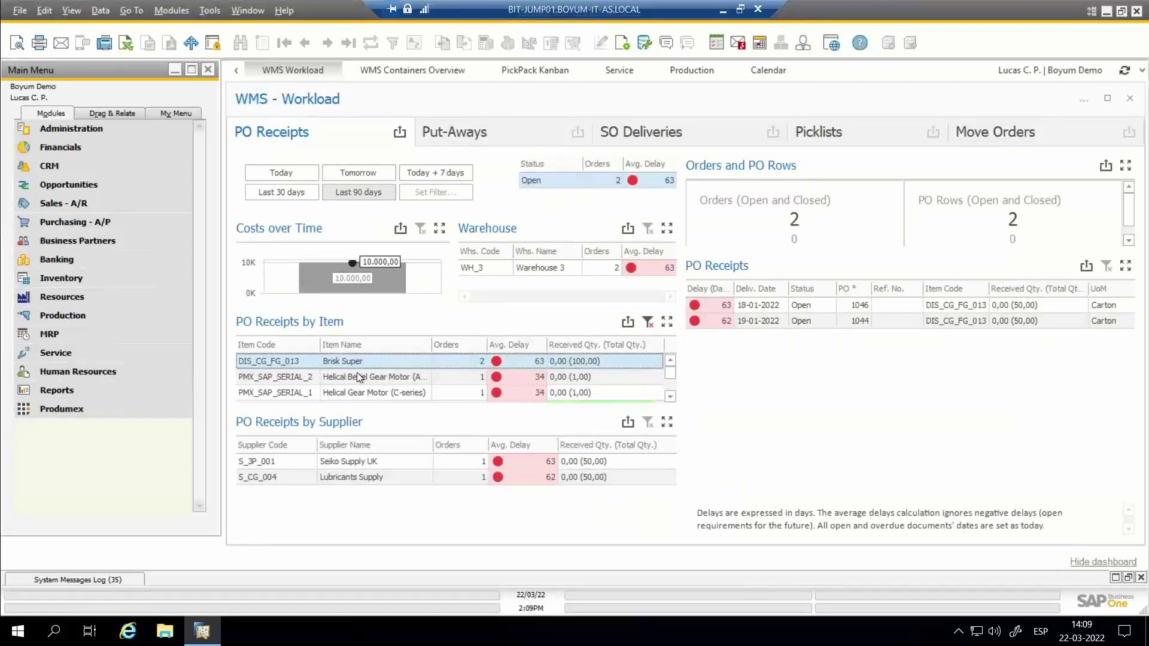
left_click(845, 304)
right_click(842, 348)
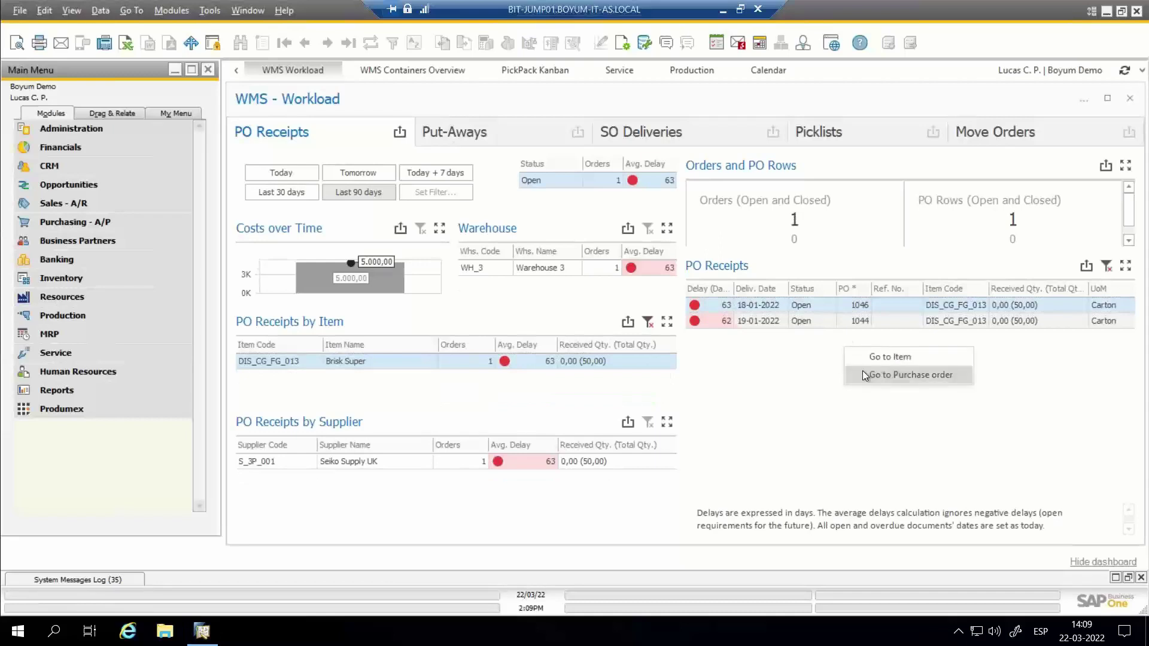
left_click(922, 375)
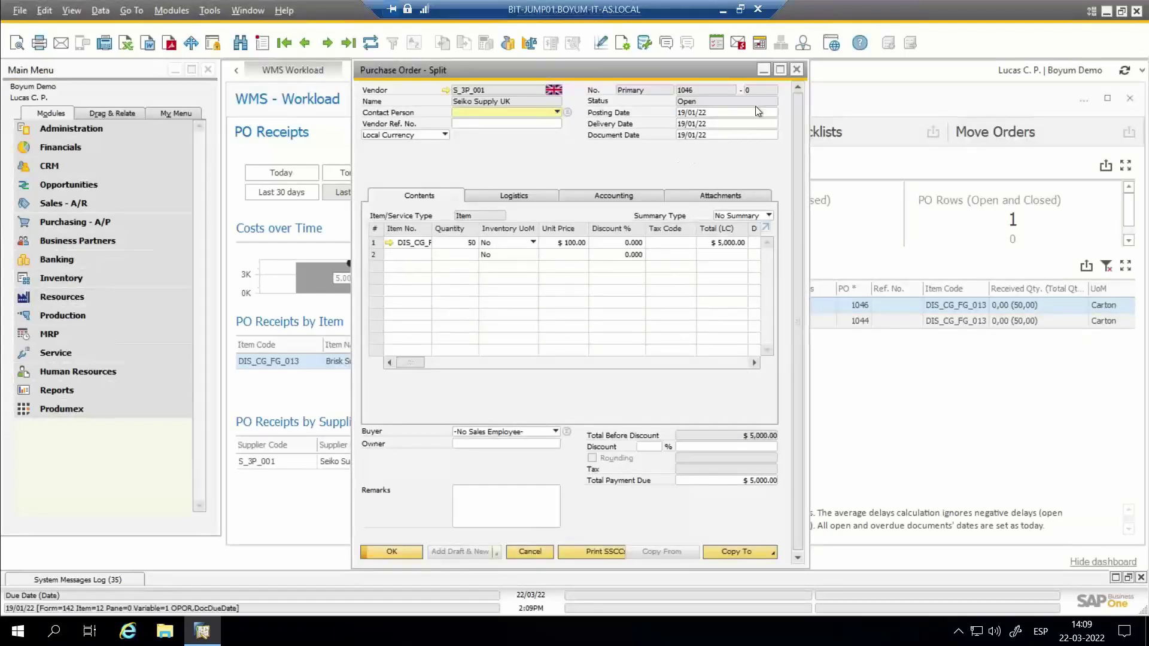
left_click(796, 69)
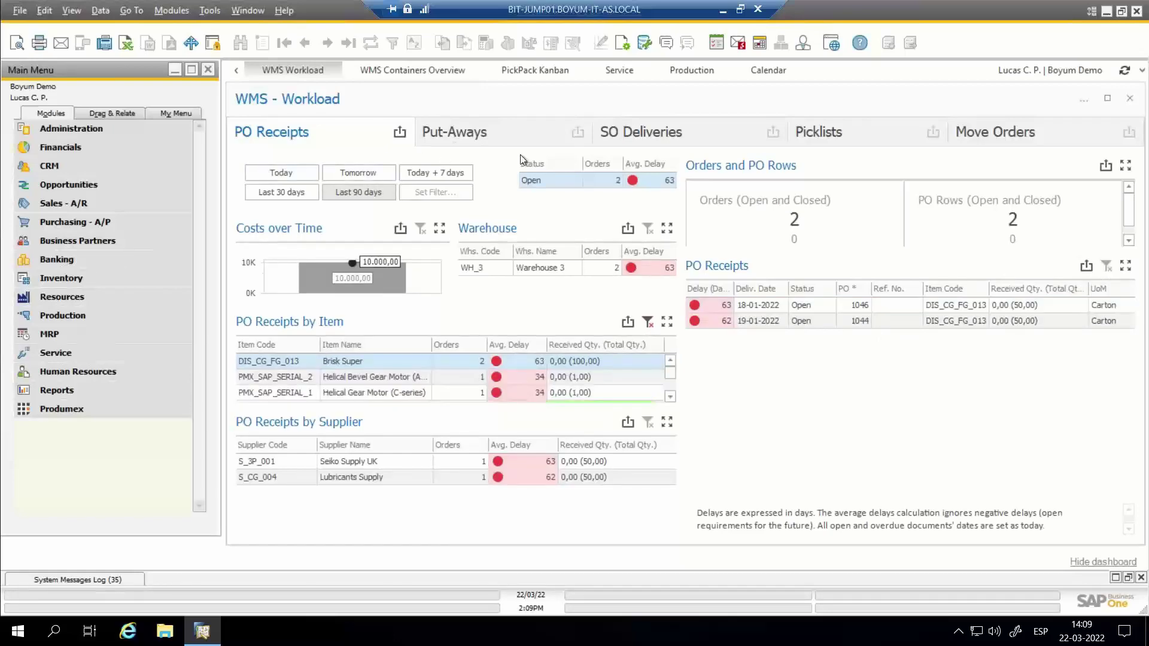
Step: Filter the Put-Aways workload by target location P.0114 and by item Krackles Bag of Crips (PRD-0001), clearing each filter
left_click(461, 131)
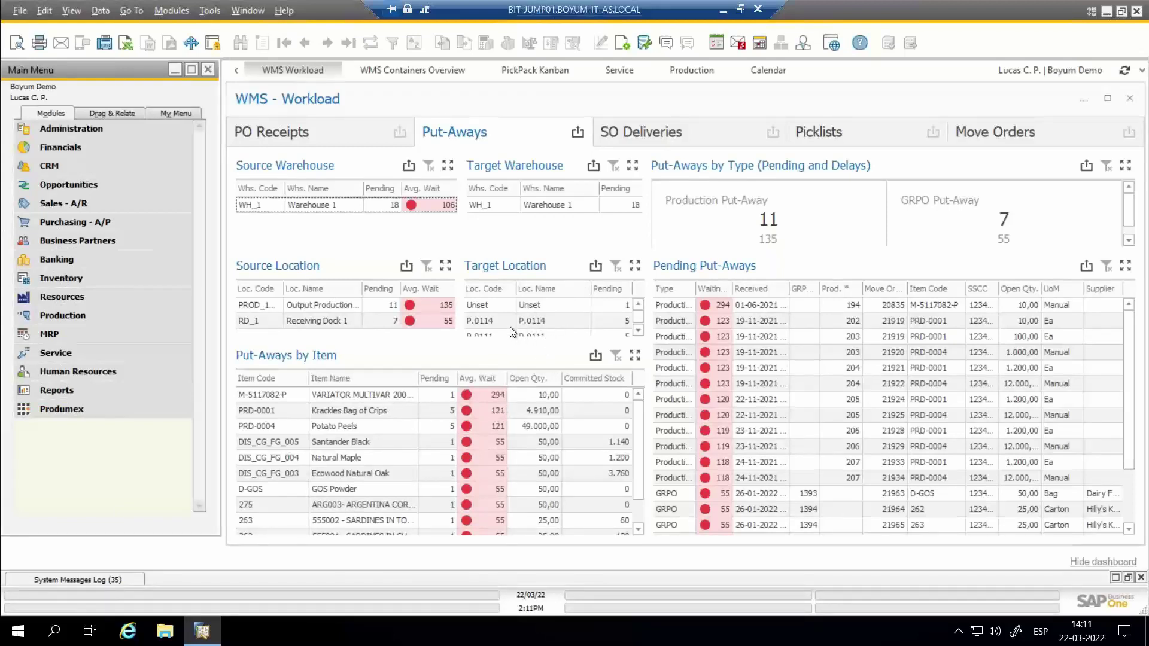
left_click(540, 321)
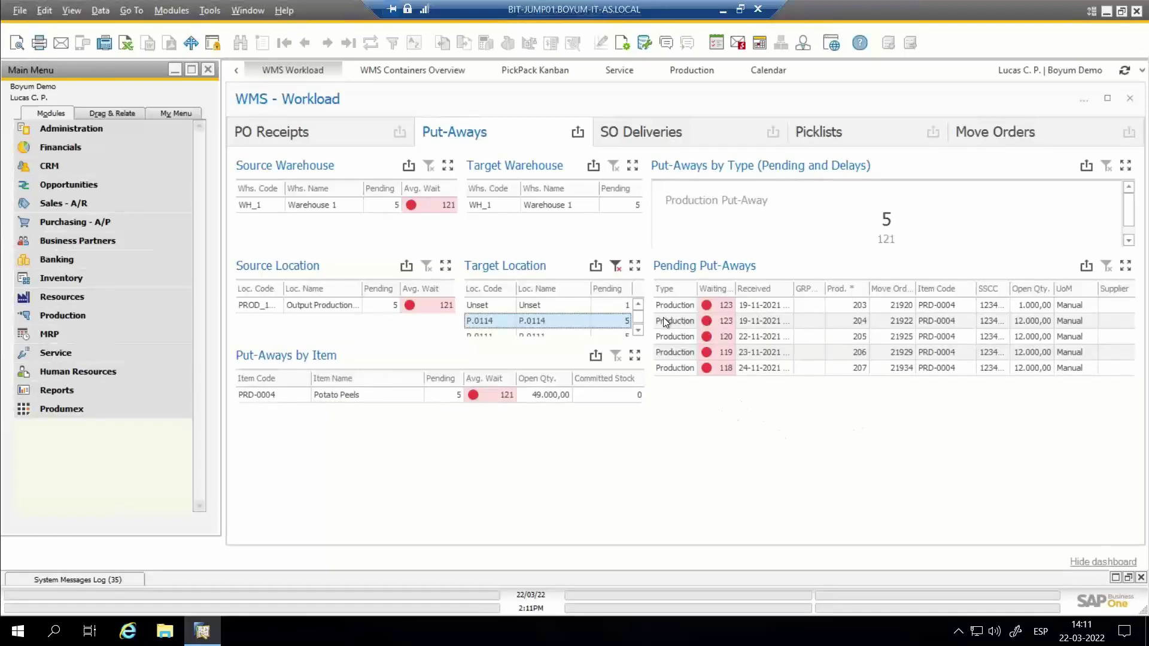
left_click(616, 266)
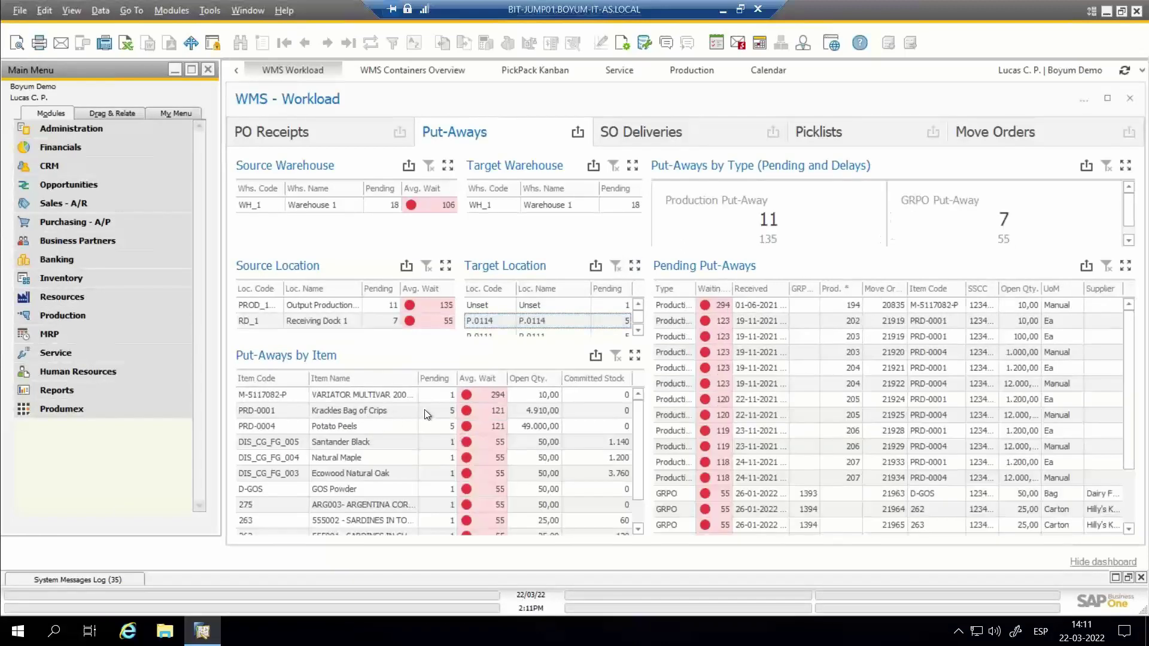
left_click(379, 413)
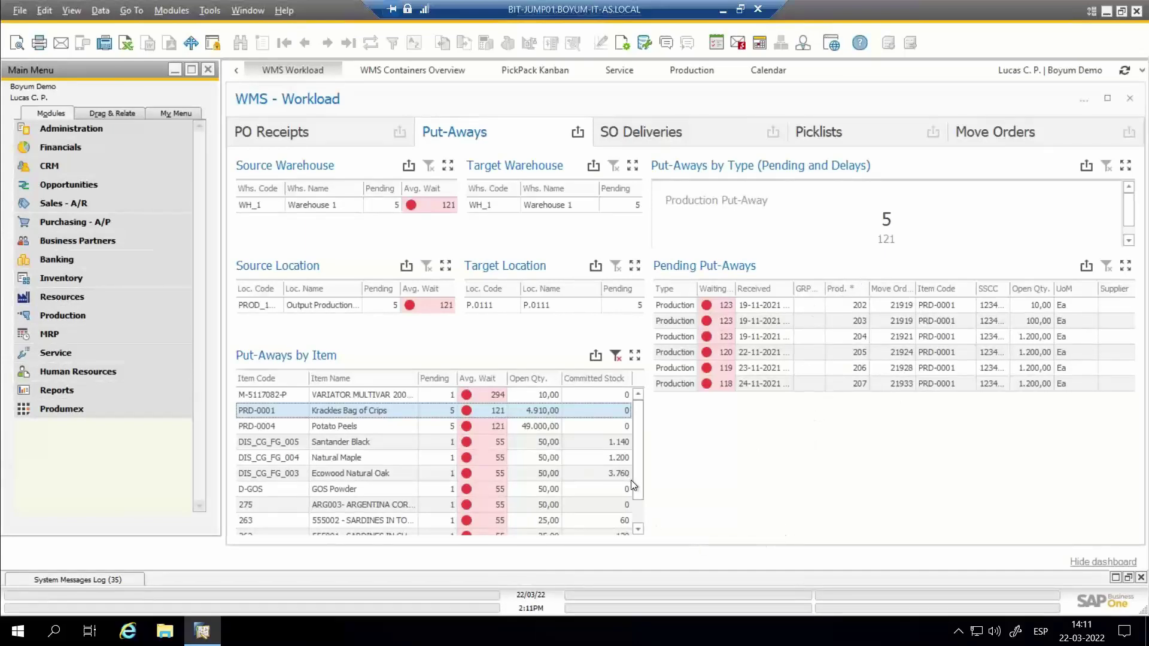
left_click(615, 355)
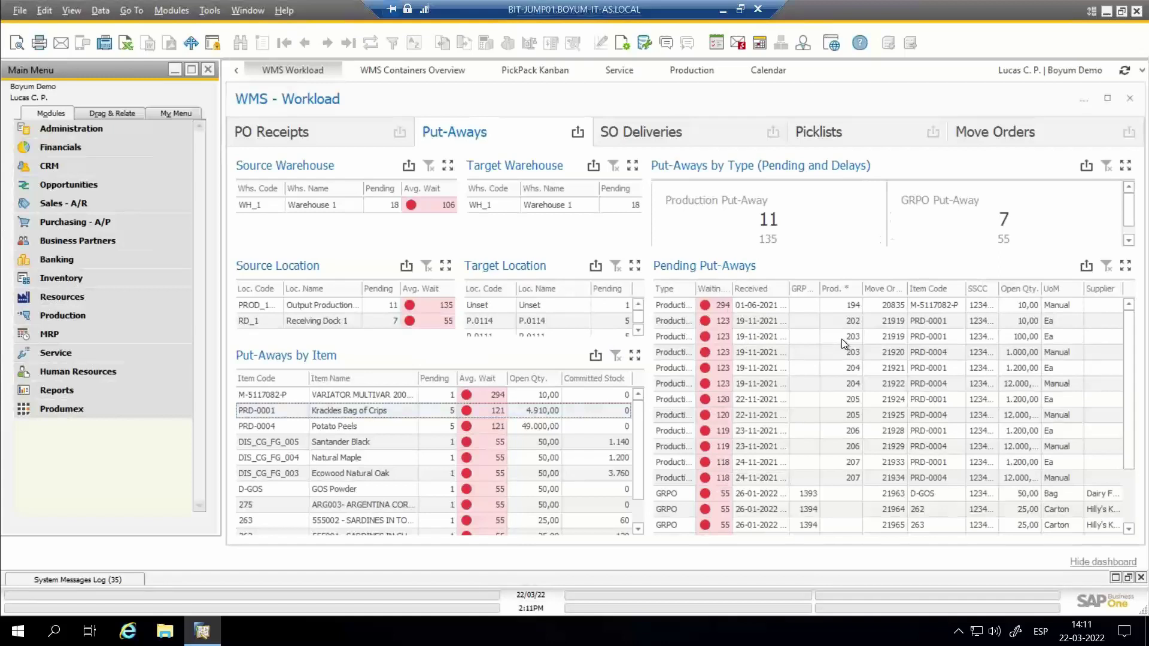
Step: Open and close the production order behind the pending put-away of PRD-0004 received 22-11-2021
scroll(842, 339, "down", 2)
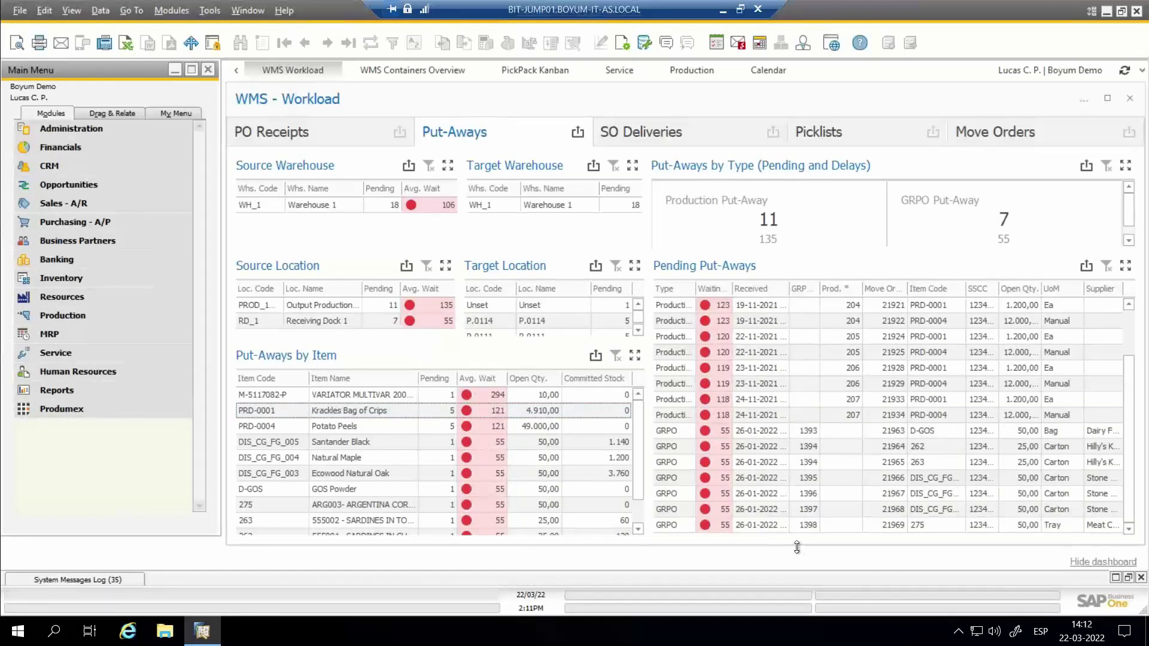
left_click(847, 353)
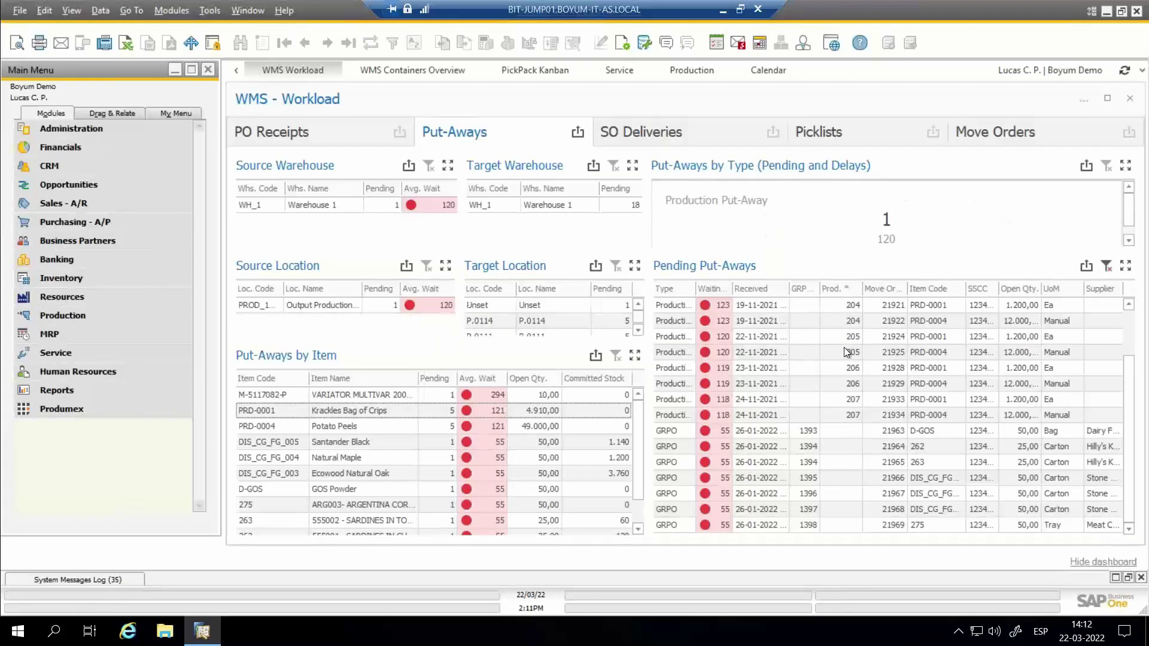
right_click(847, 353)
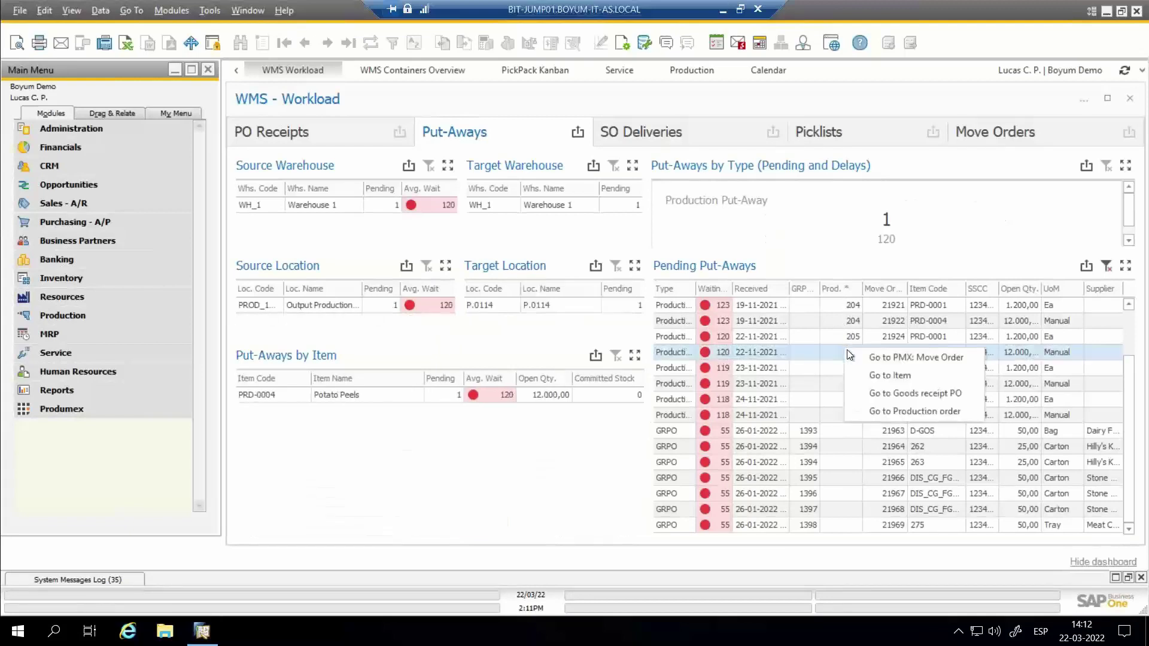
left_click(915, 412)
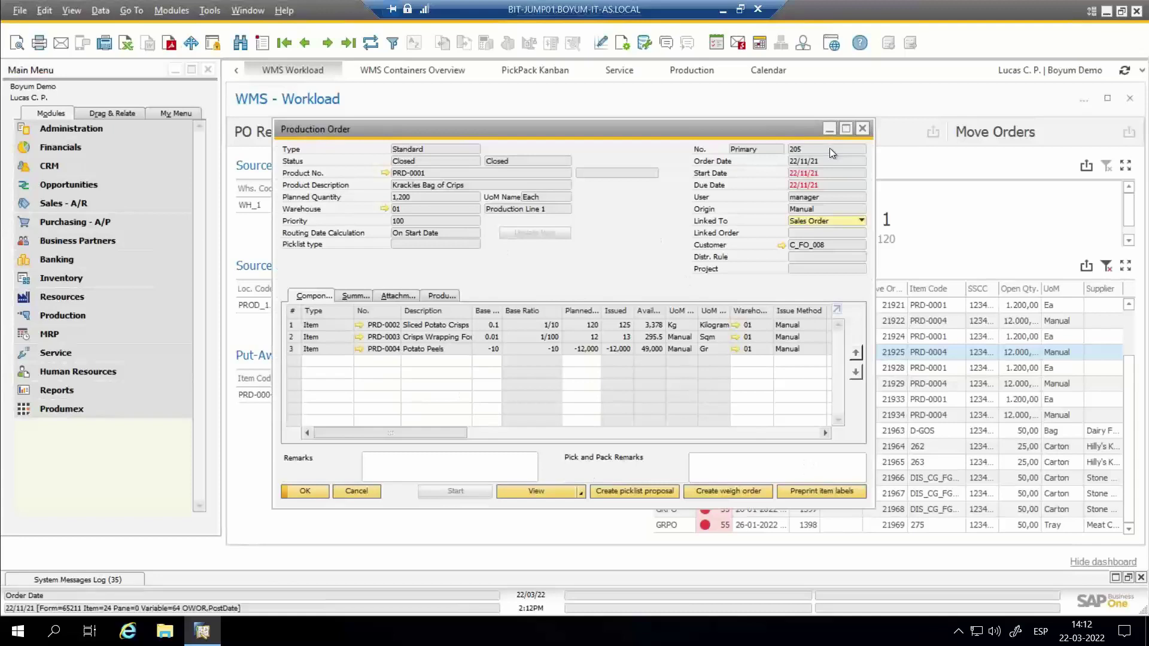
left_click(863, 129)
Step: Open and close the goods receipt PO behind the pending put-away of Ecowood Natural Oak (DIS_CG_FG_003)
left_click(826, 483)
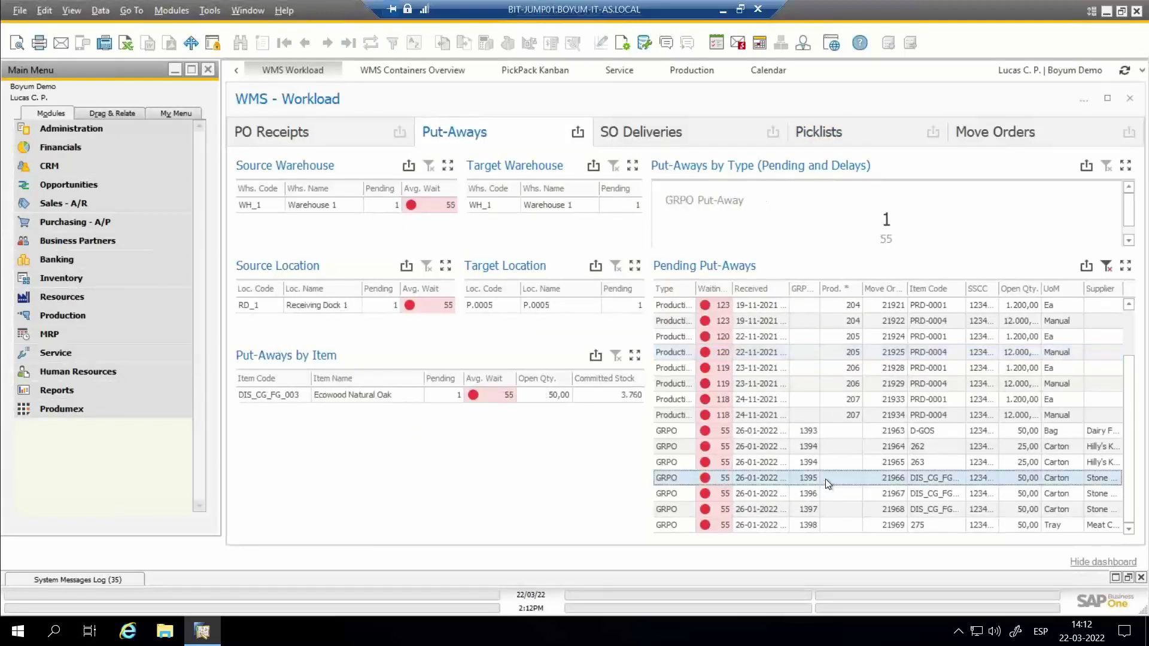
right_click(824, 478)
left_click(877, 526)
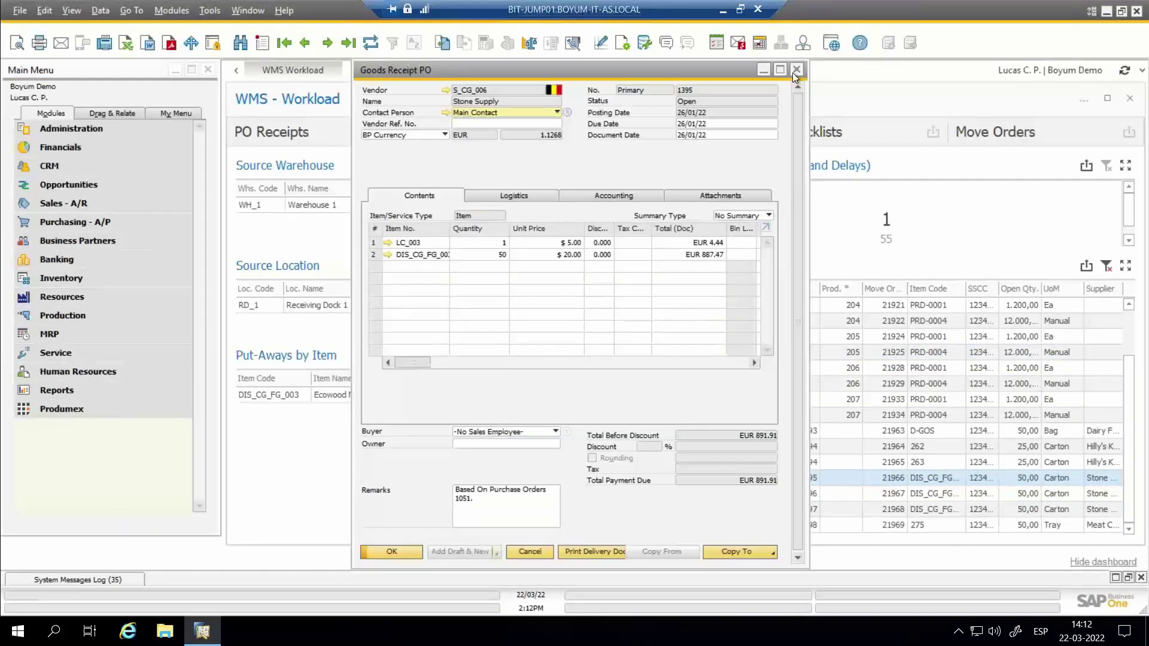
left_click(795, 72)
Step: Open and close the move order for the pending put-away of item 263, and clear the Pending Put-Aways filter
left_click(849, 466)
right_click(850, 465)
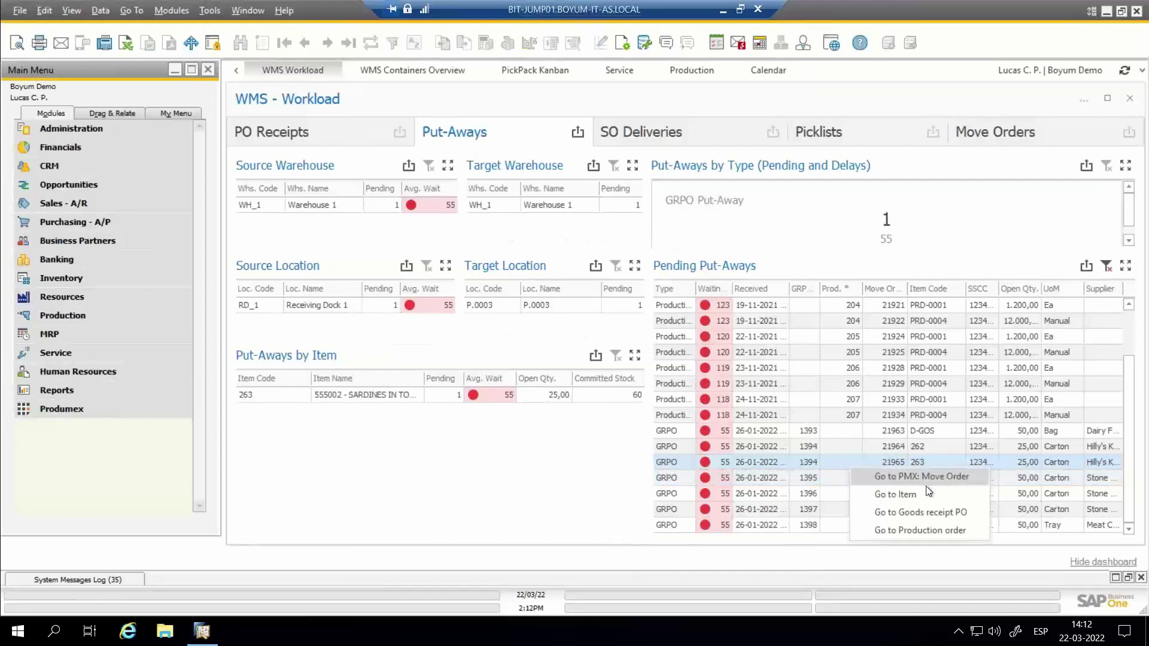
left_click(912, 476)
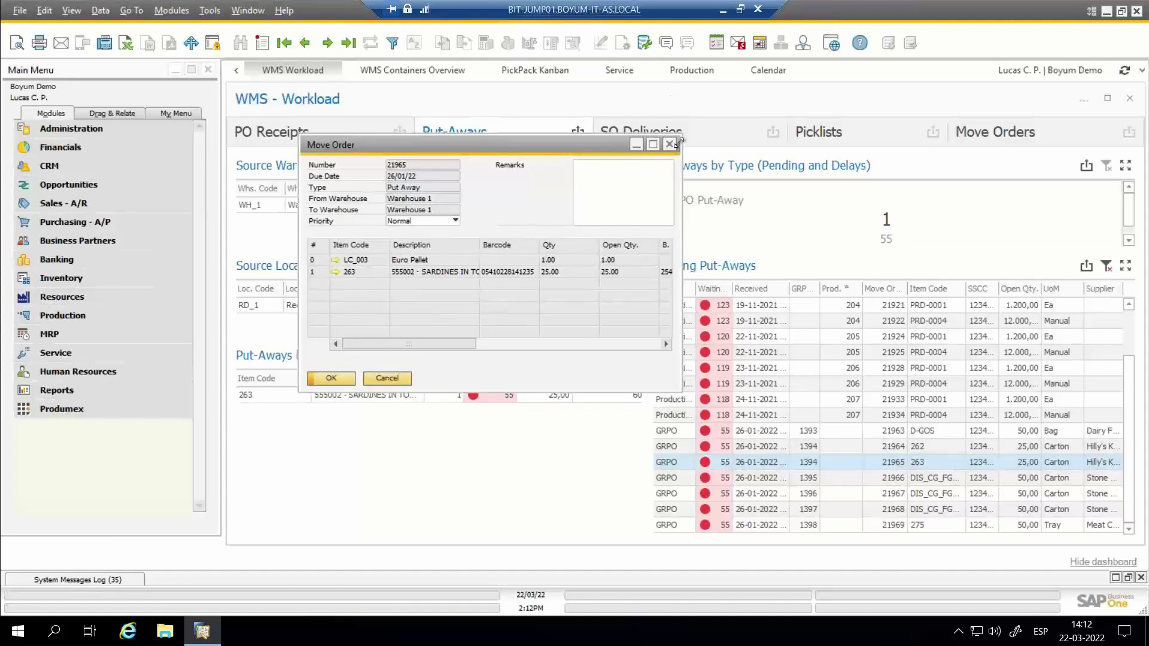
left_click(672, 144)
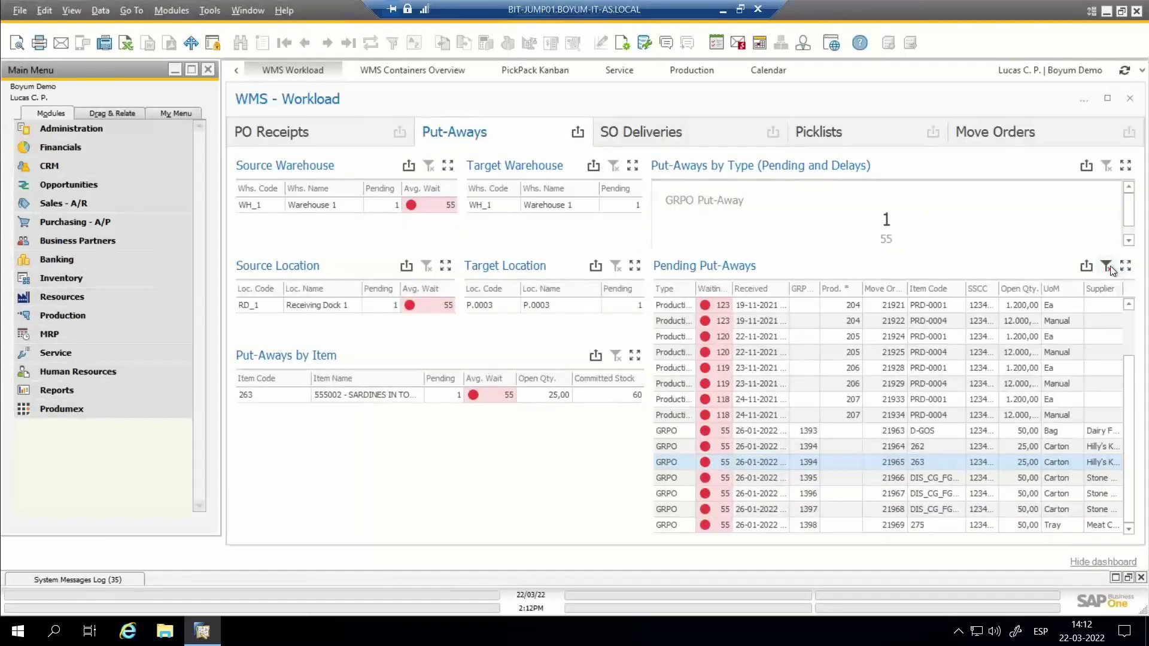
left_click(1111, 270)
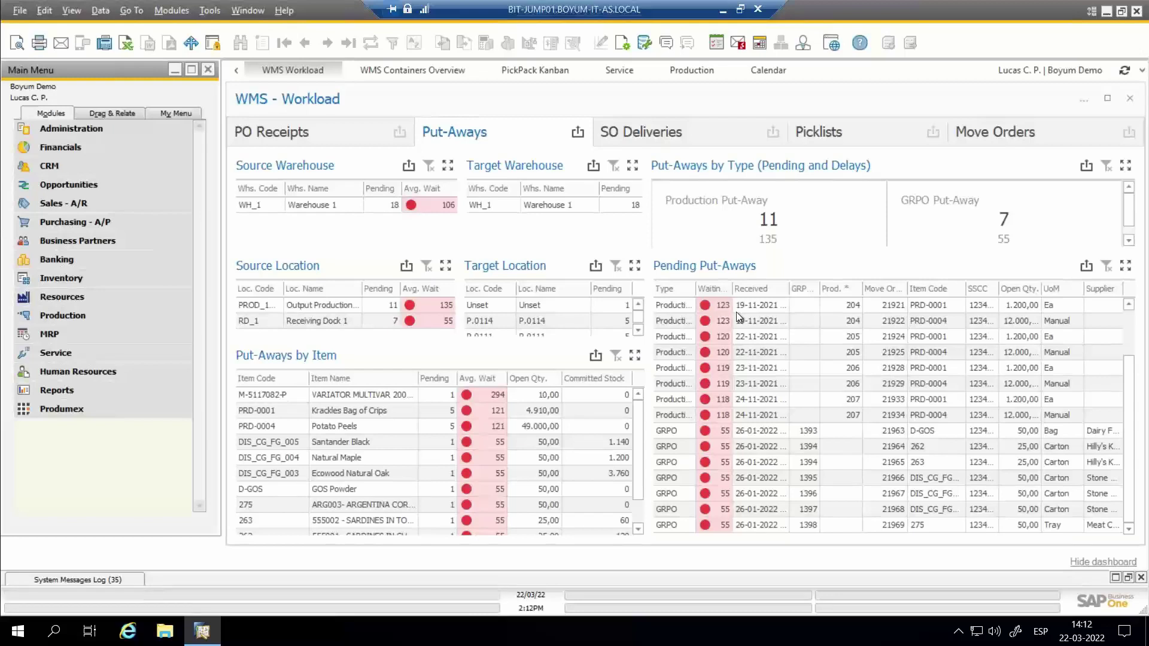
Step: Filter the put-aways by type Production Put-Away and by GRPO Put-Away, and clear the type filter
left_click(776, 222)
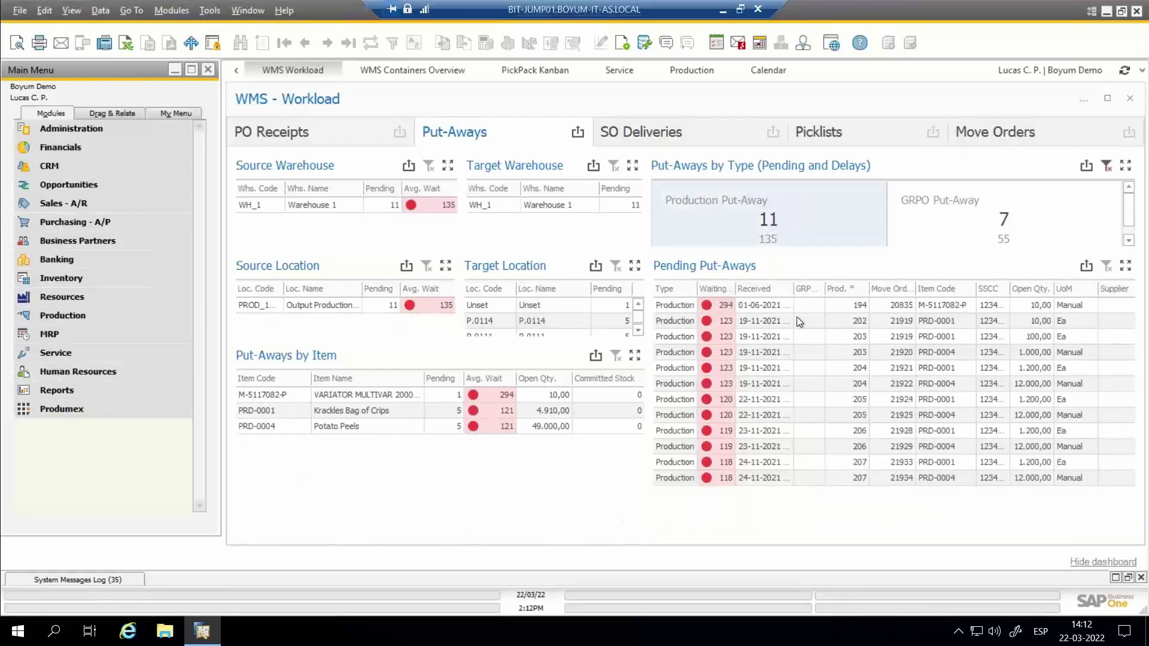
left_click(1021, 211)
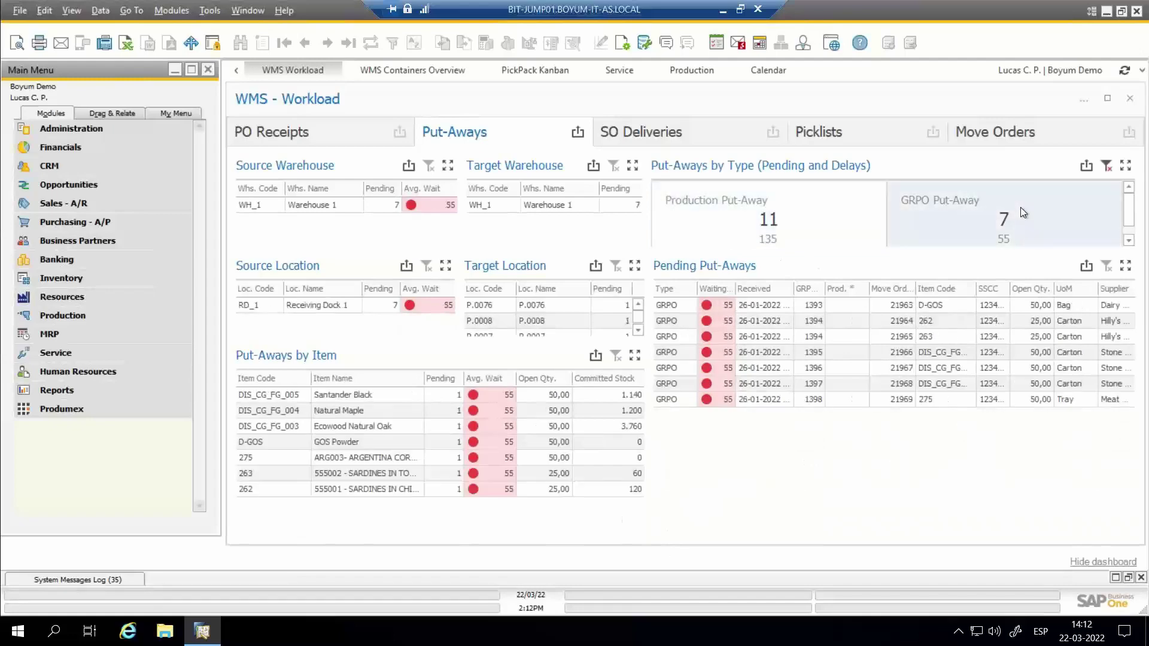
left_click(1108, 165)
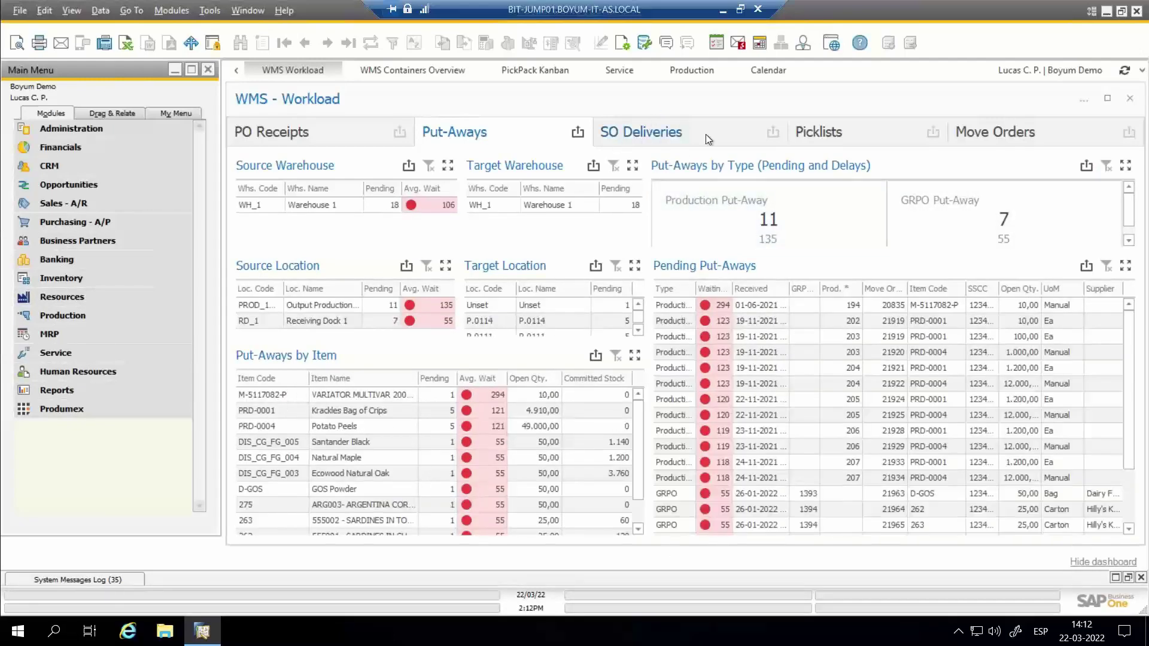
Step: Show the SO Deliveries workload without a date filter and browse its order statuses
left_click(705, 134)
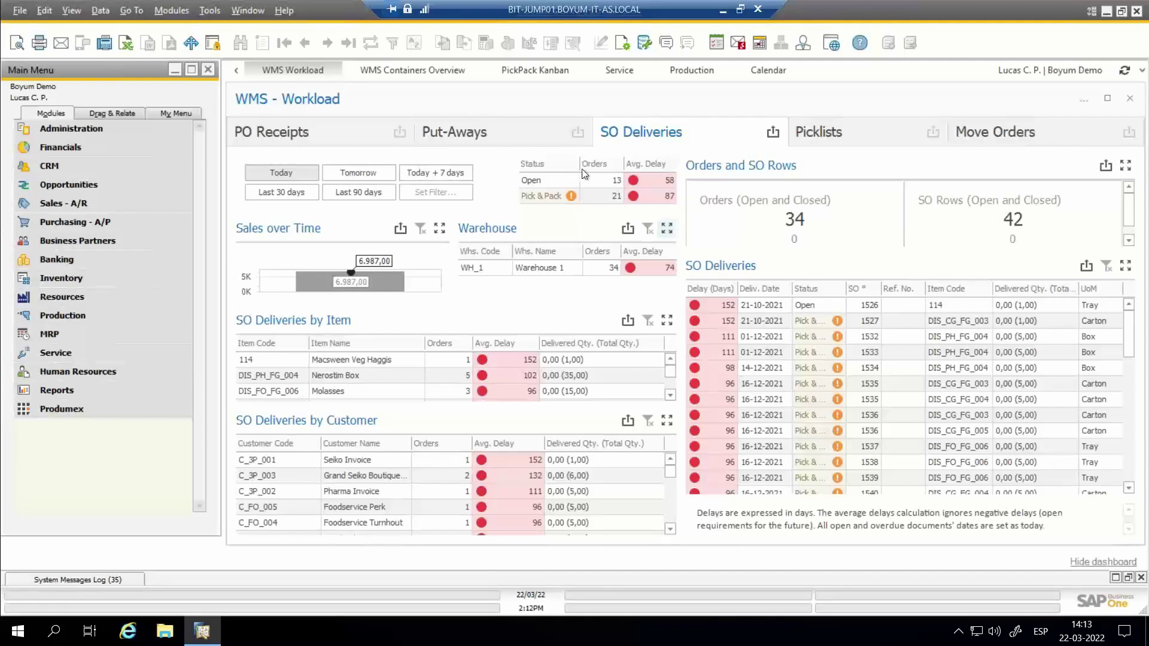
left_click(355, 193)
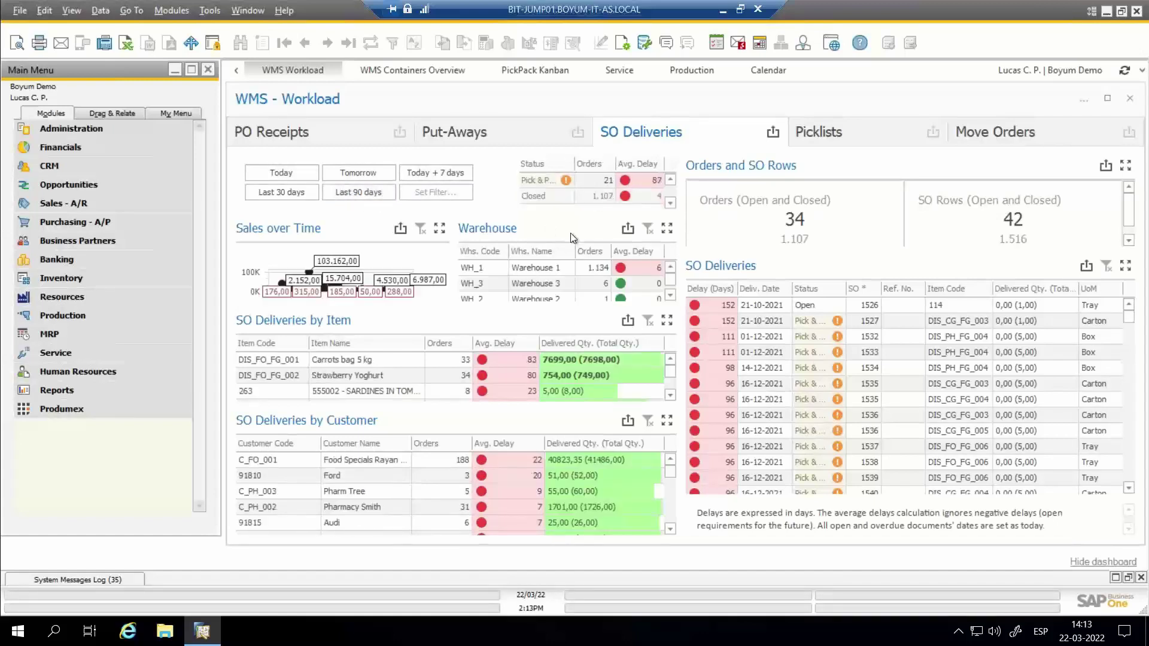
scroll(558, 189, "down", 1)
left_click(819, 382)
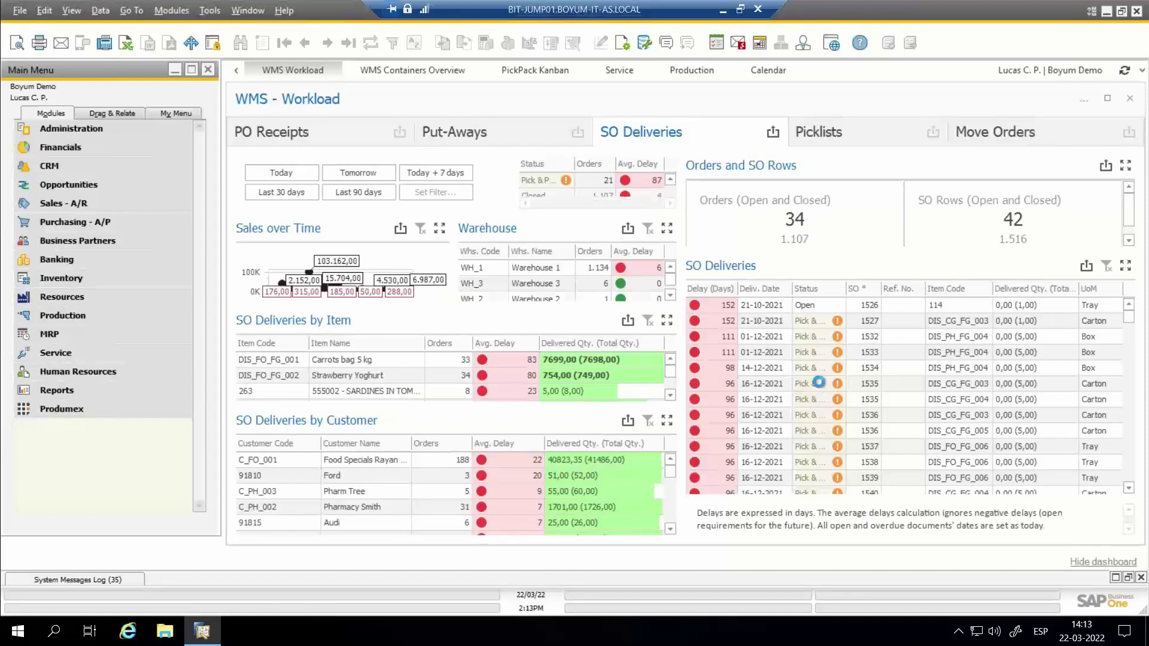
Step: Look through the Picklists and PO Receipts workloads and return to SO Deliveries
left_click(862, 136)
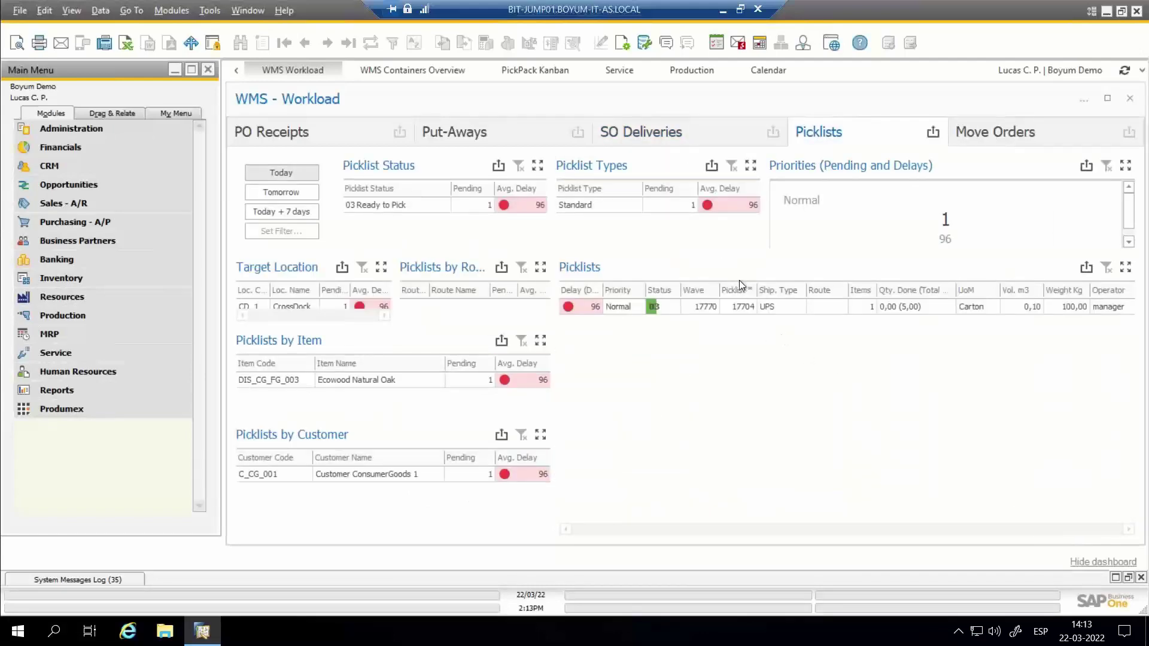
left_click(710, 124)
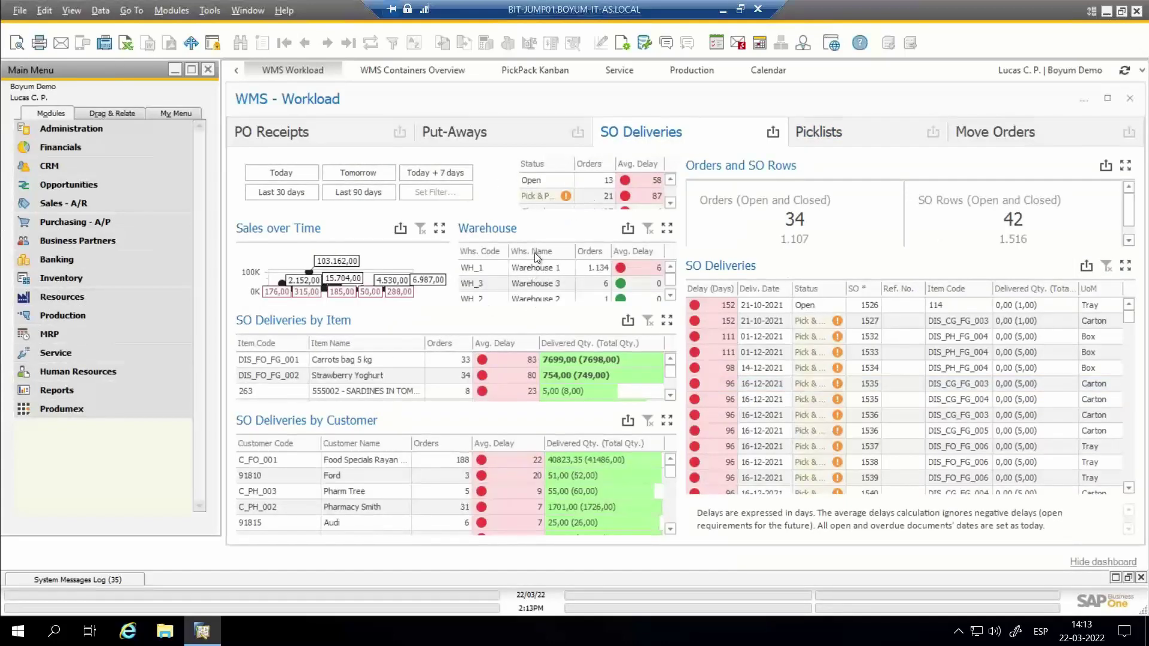
left_click(313, 132)
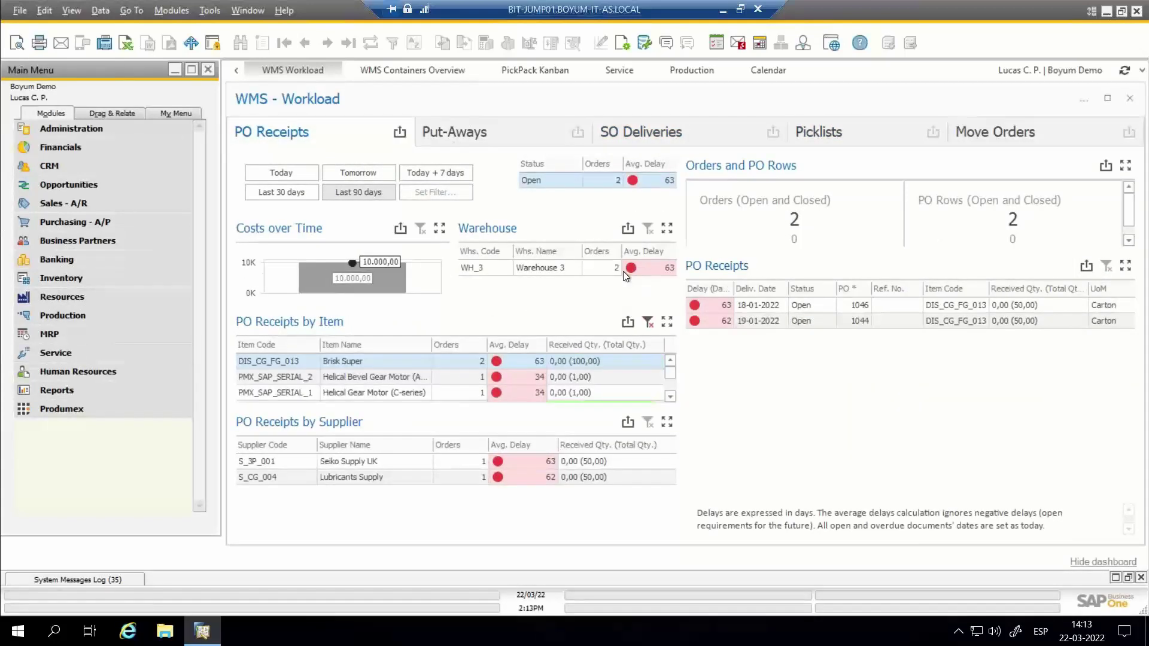
left_click(688, 132)
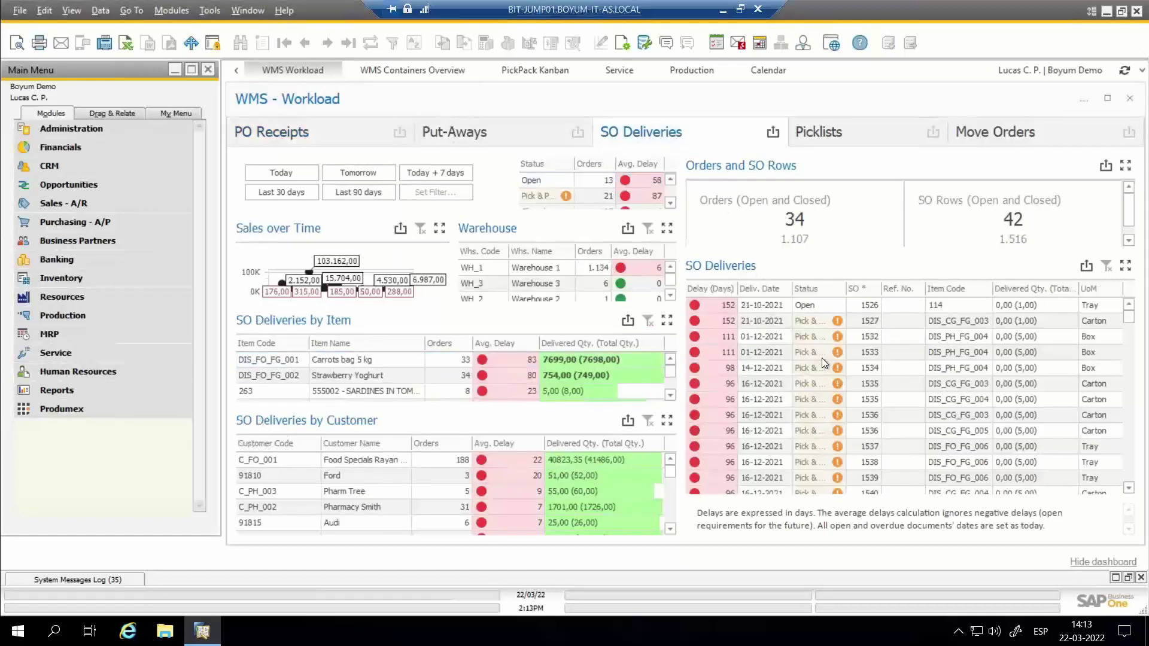
Step: Limit SO Deliveries to the last 90 days, and enlarge and restore the Sales over Time chart
left_click(359, 191)
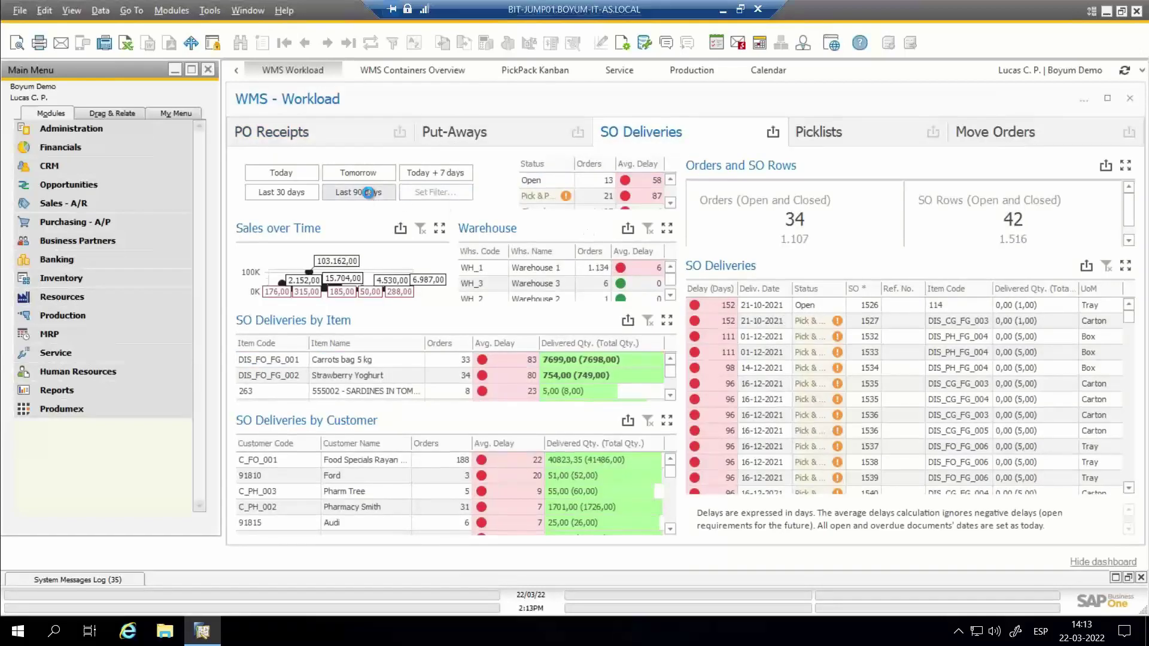
left_click(440, 228)
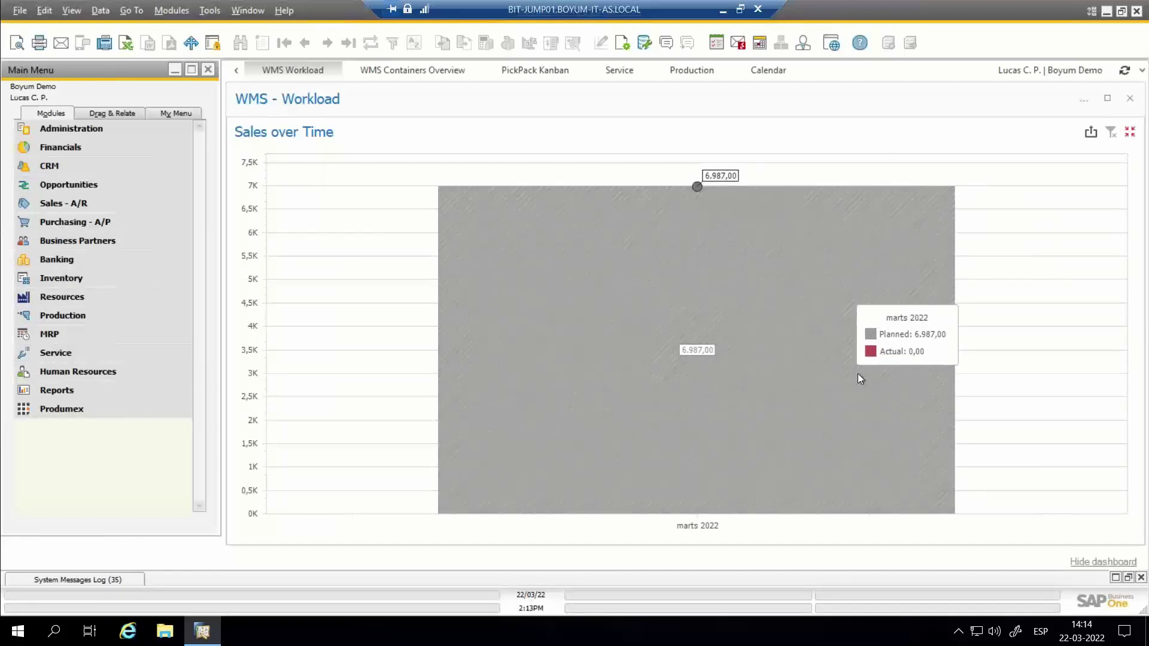
left_click(1131, 132)
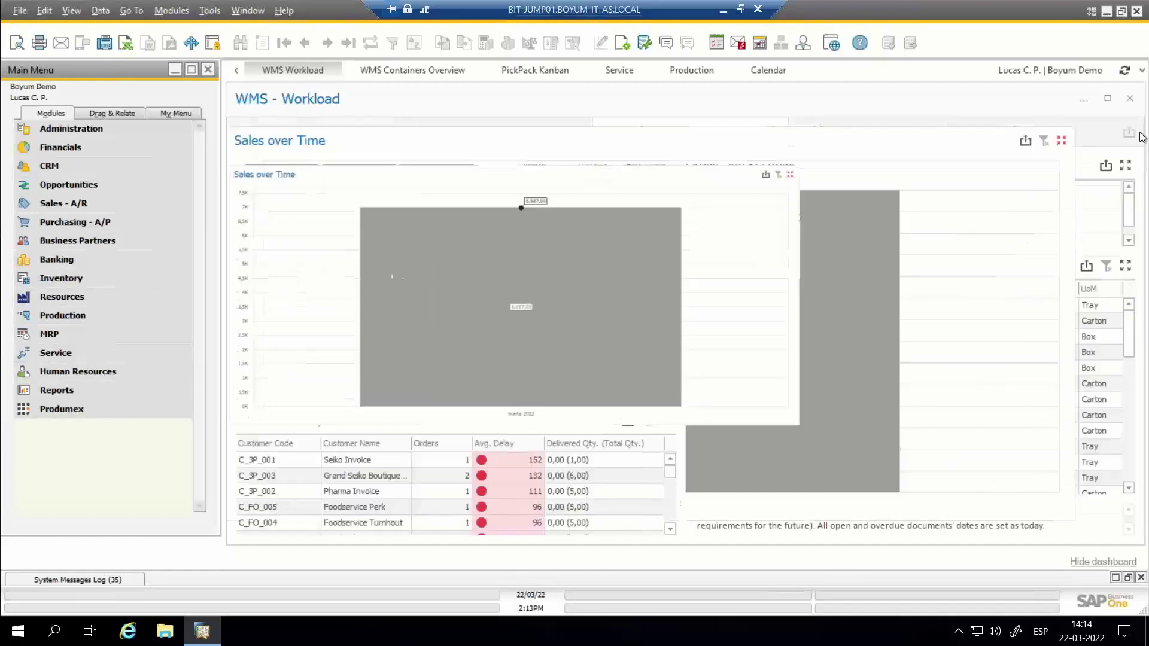
Step: Examine the enlarged Sales over Time chart of SO Deliveries without a date filter, and restore its size
left_click(675, 132)
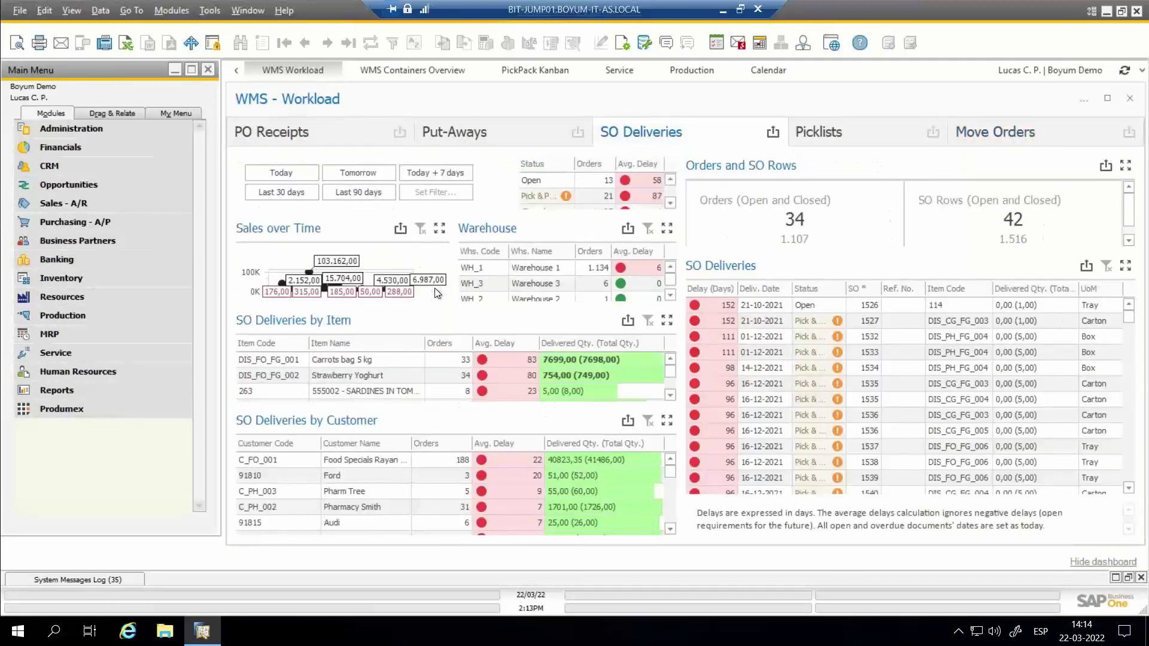
left_click(440, 229)
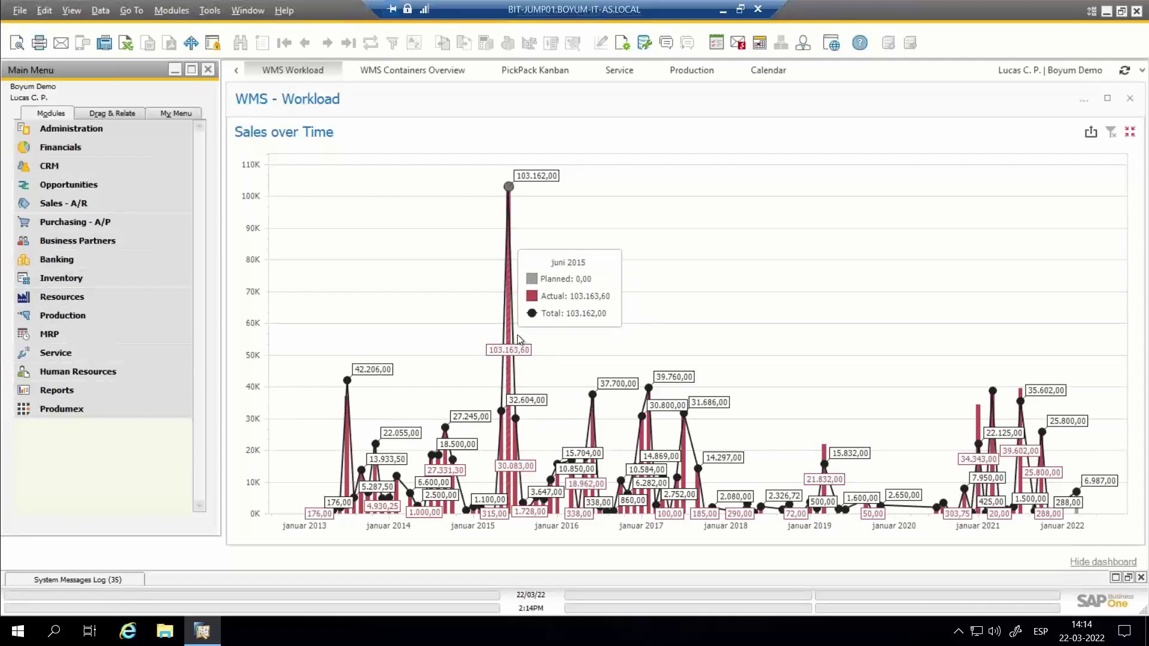
left_click(1130, 133)
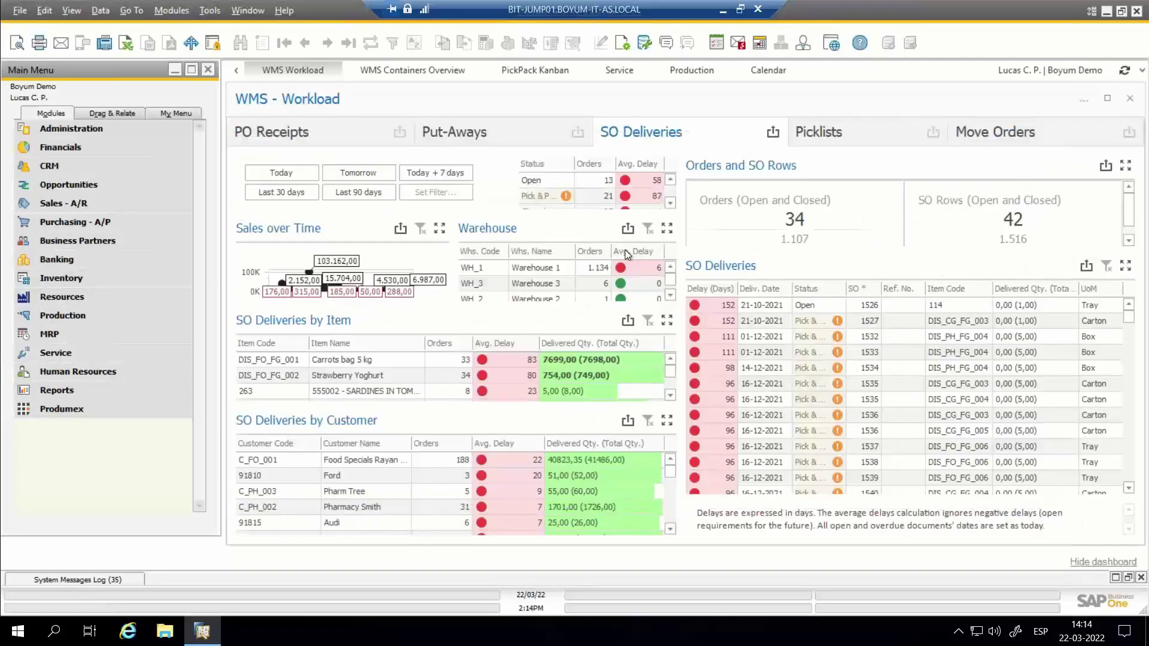
Step: Limit SO Deliveries to the last 90 days, filter by items Nerostim Box and Molasses in turn, and clear the item filter
left_click(370, 193)
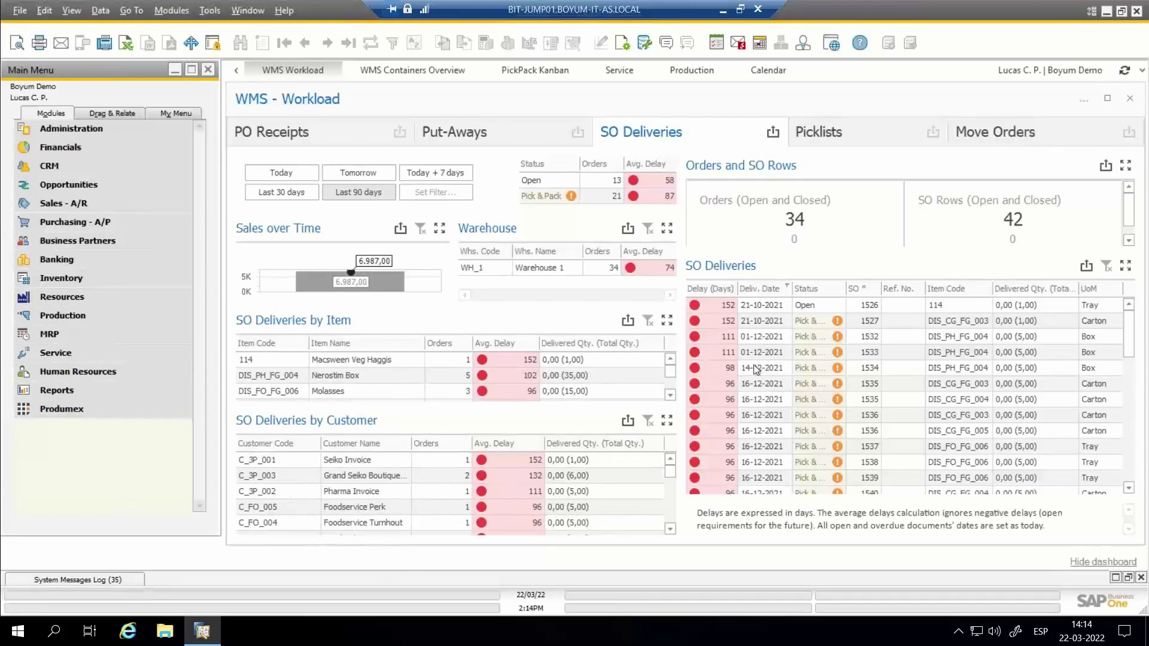
left_click(350, 376)
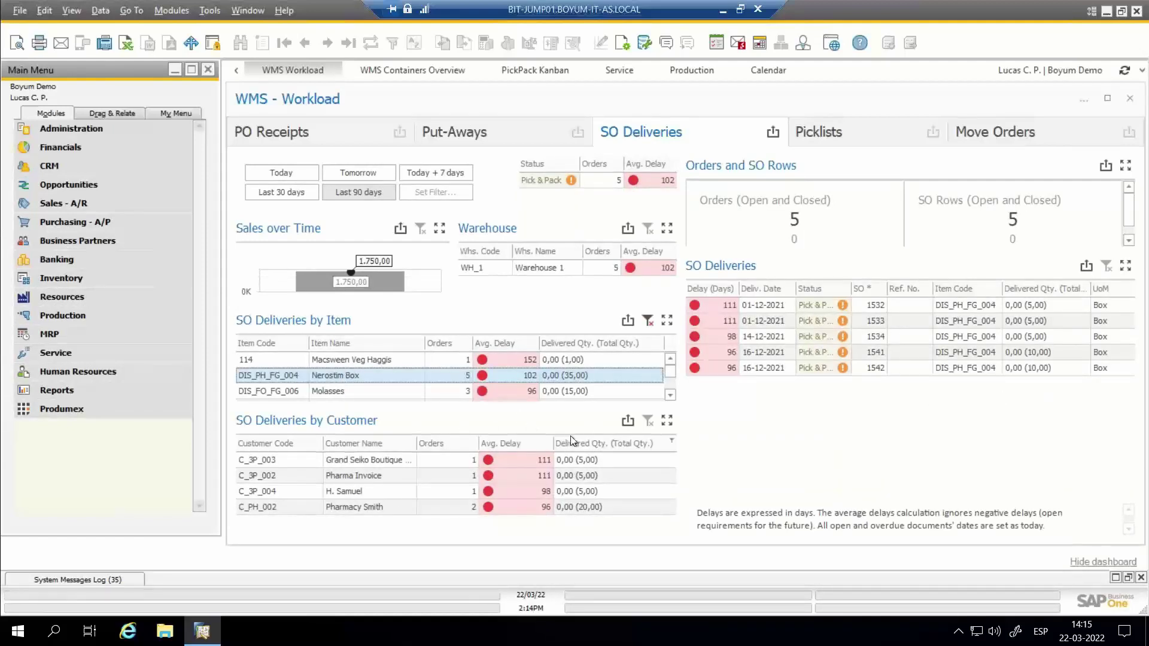
left_click(429, 394)
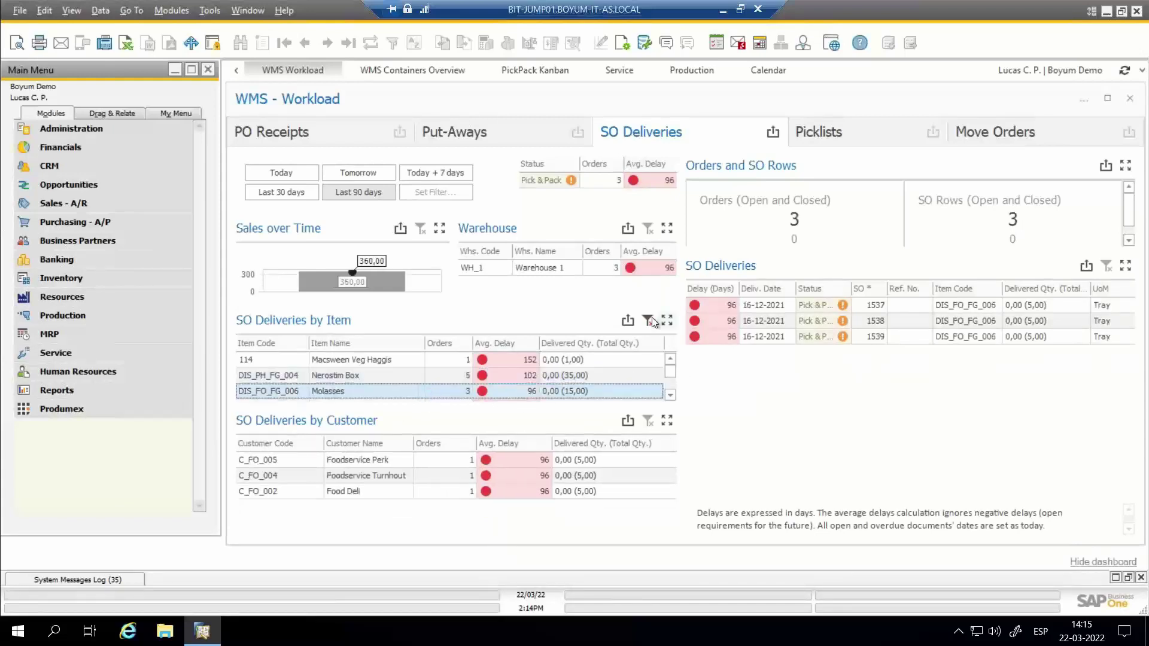
left_click(648, 320)
Step: Filter SO Deliveries by customer Grand Seiko Boutique, select the deliveries dated 21-10-2021 and 01-12-2021, and view their picklists
left_click(406, 476)
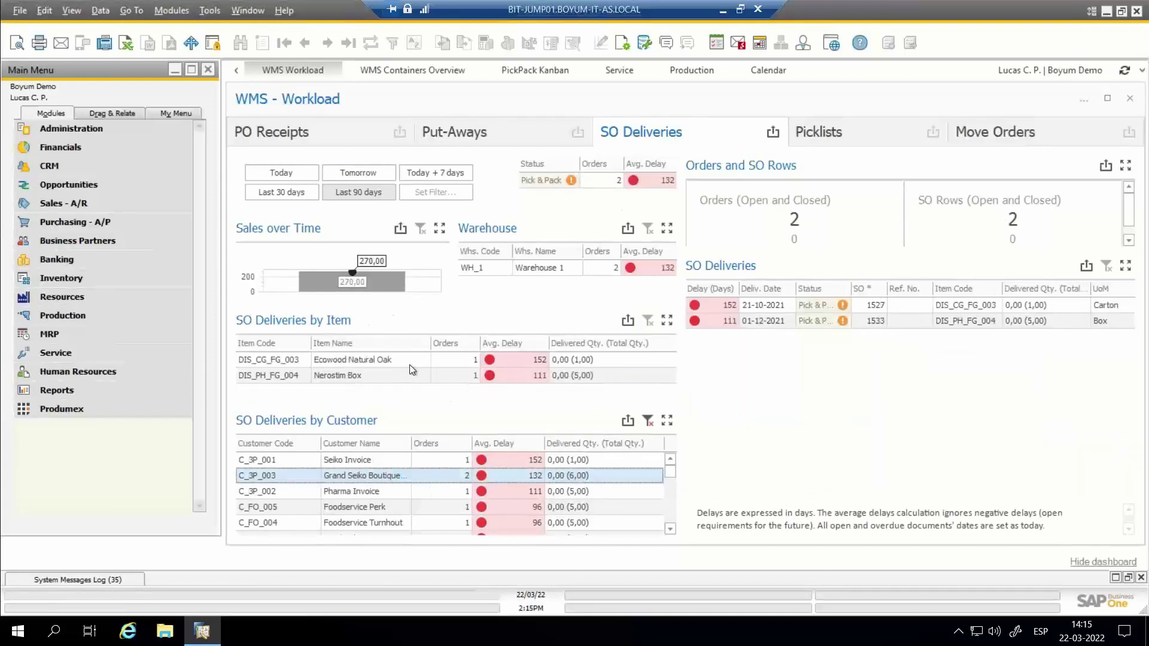
left_click(834, 323)
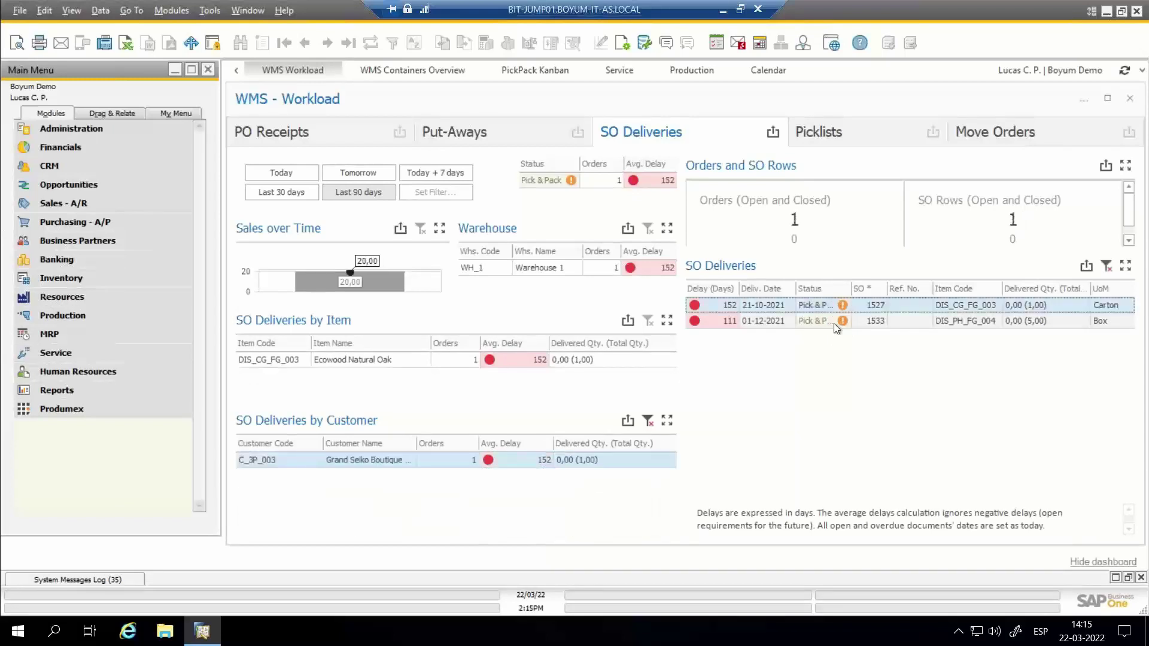
left_click(835, 324, "ctrl")
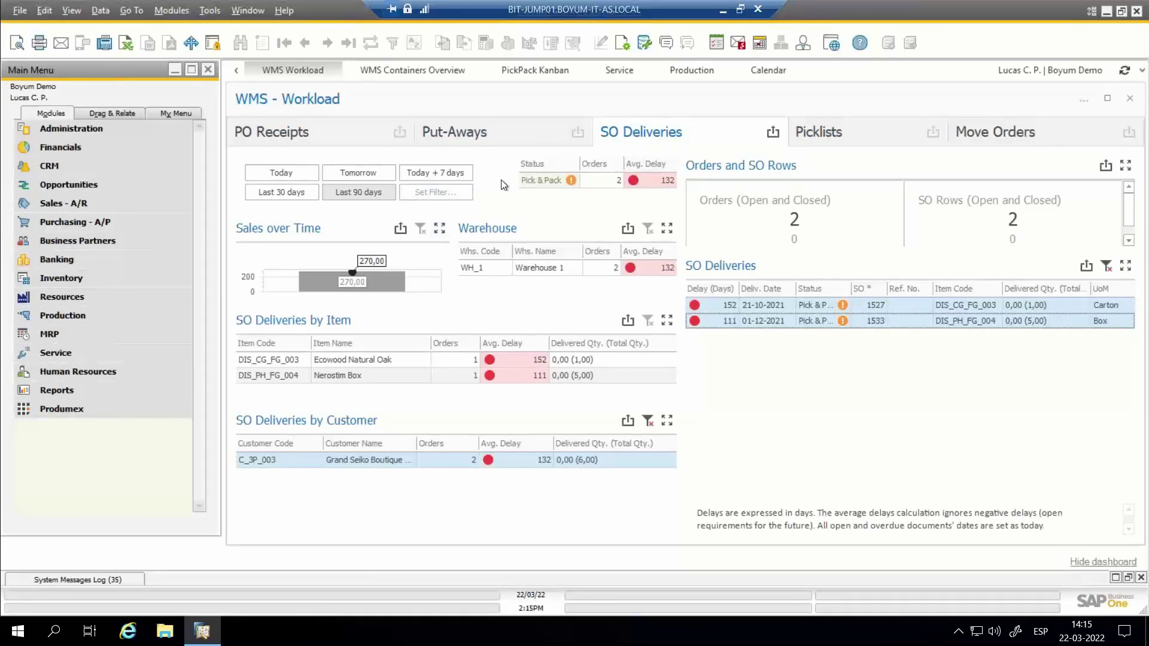
left_click(831, 133)
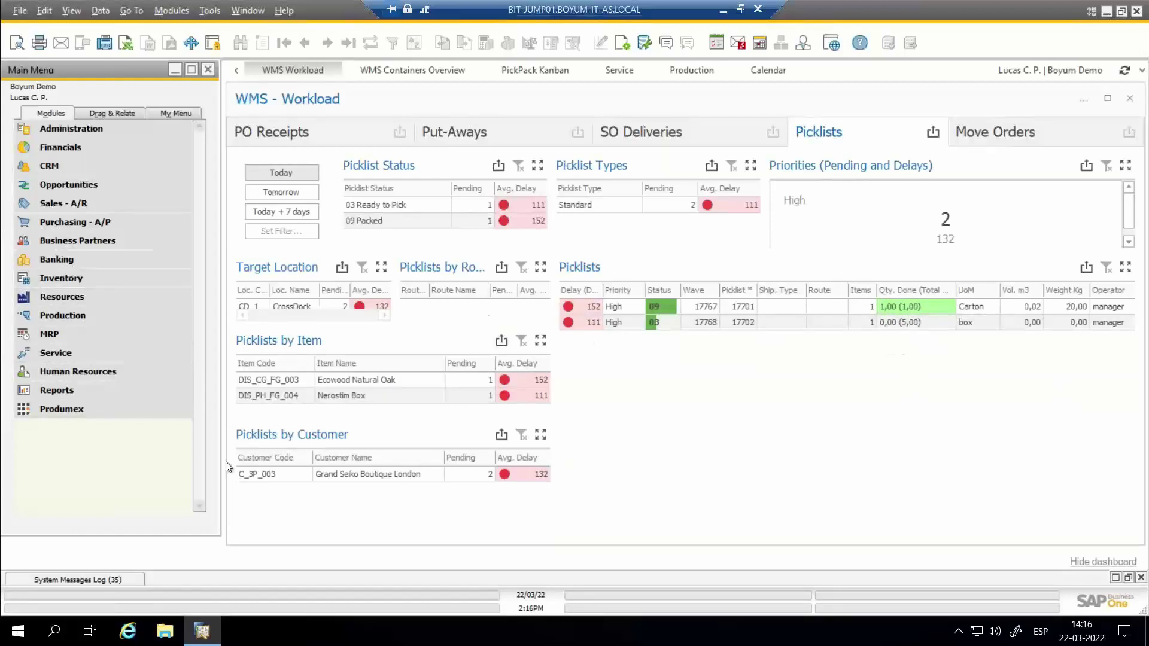
Step: Return to the SO Deliveries workload and remove the Last 90 days filter
left_click(687, 132)
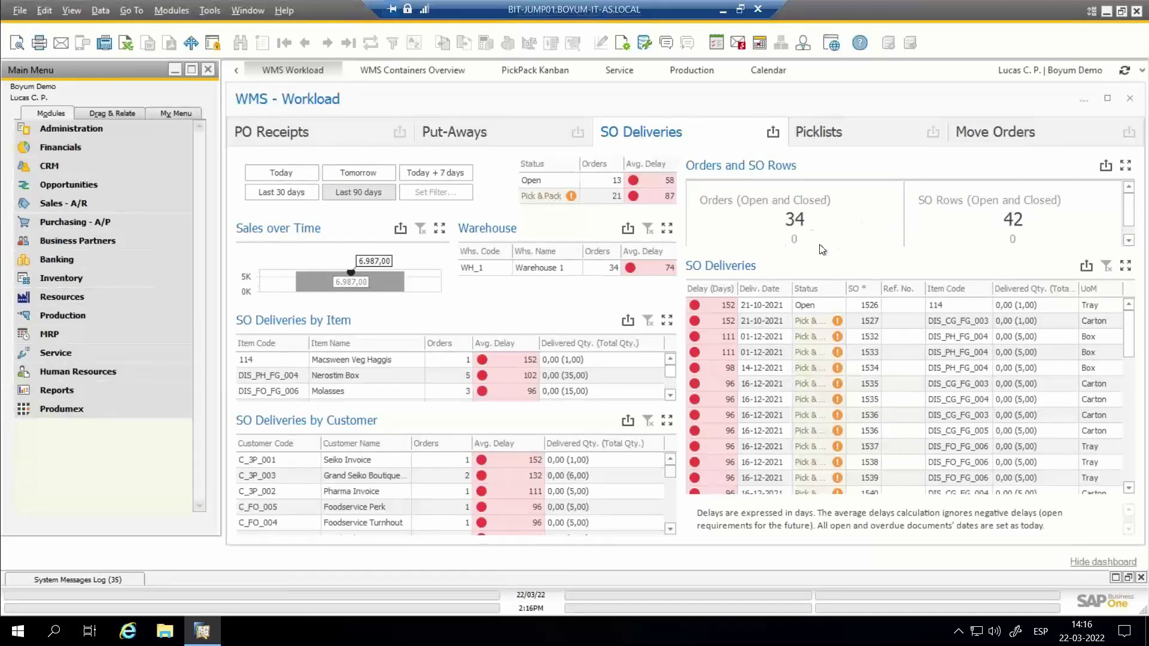
left_click(376, 194)
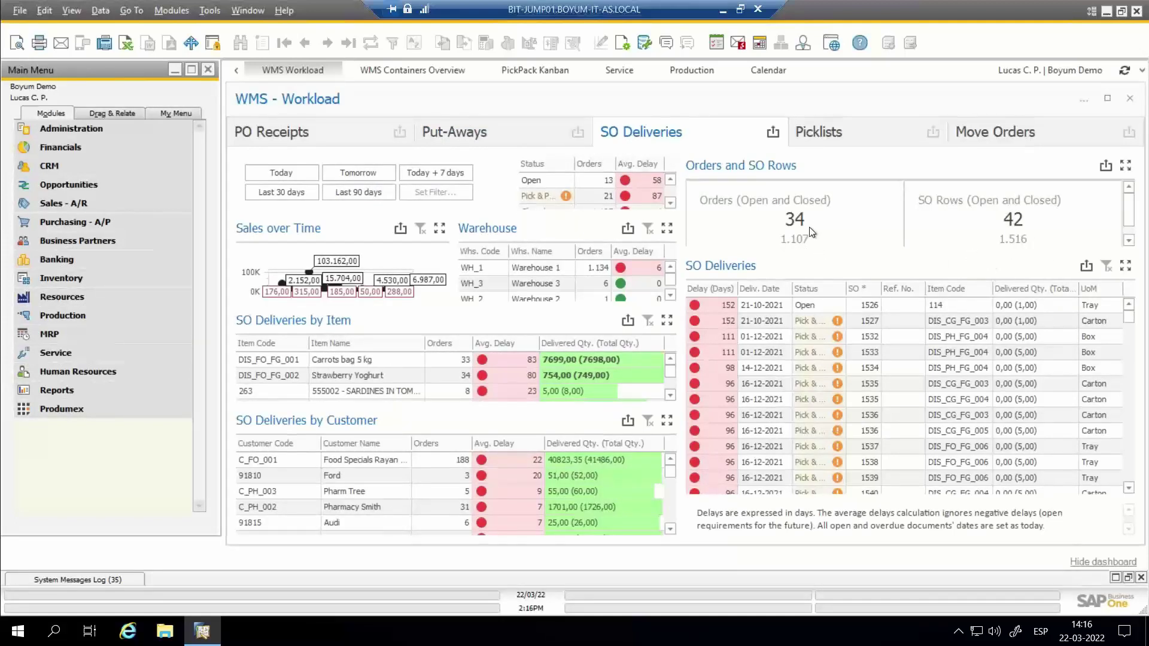
Step: Look through the unfiltered SO Deliveries list, covering both the closed and the open sales order rows
scroll(1045, 371, "down", 10)
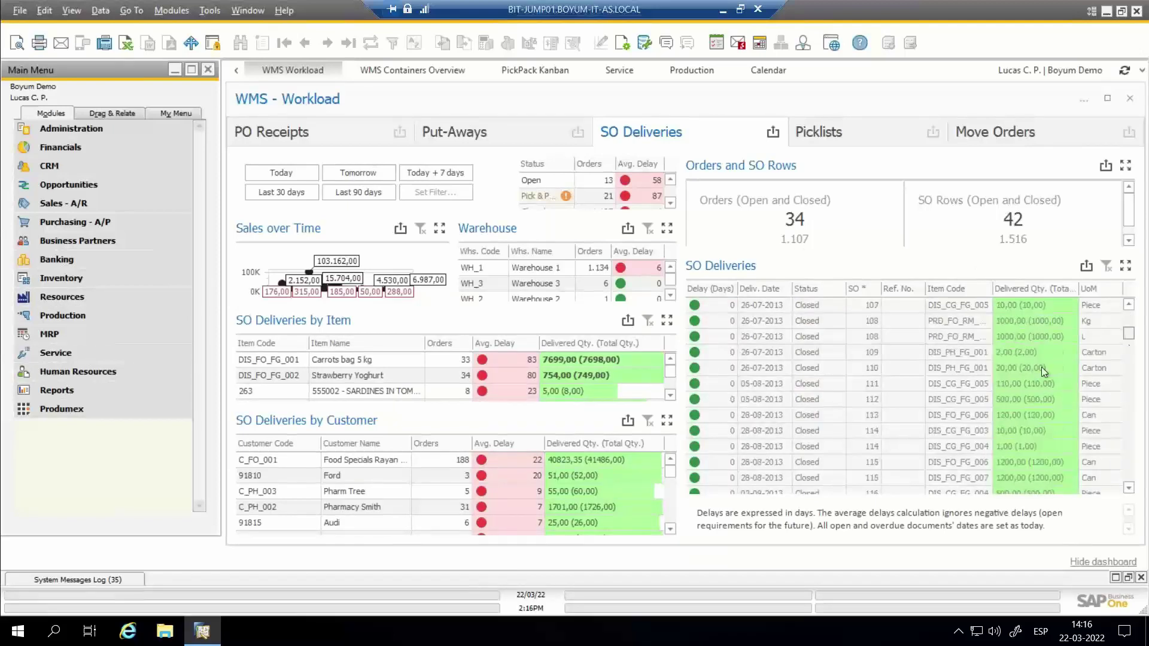
scroll(797, 393, "up", 5)
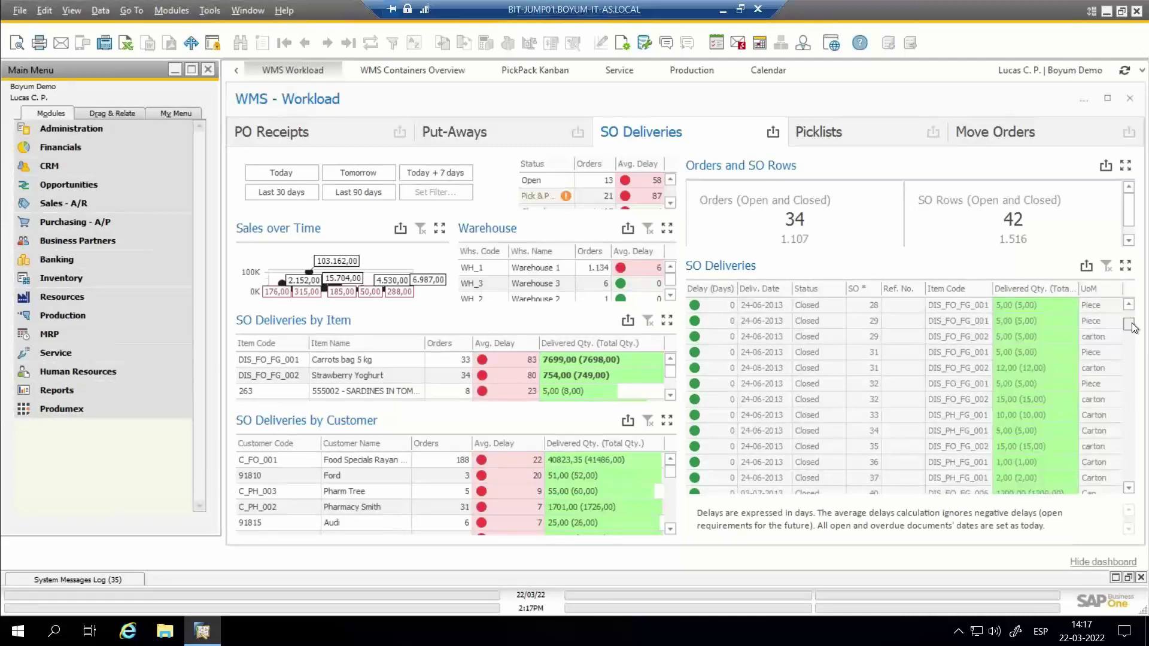
scroll(1048, 375, "up", 5)
scroll(1048, 375, "down", 4)
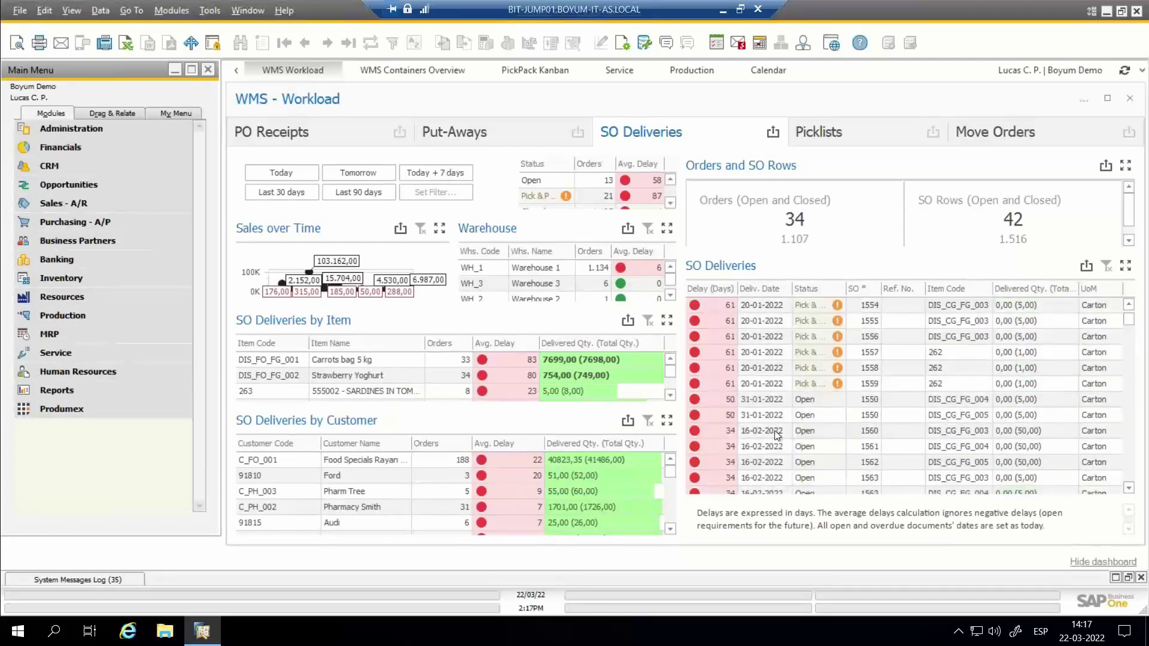
scroll(770, 372, "down", 1)
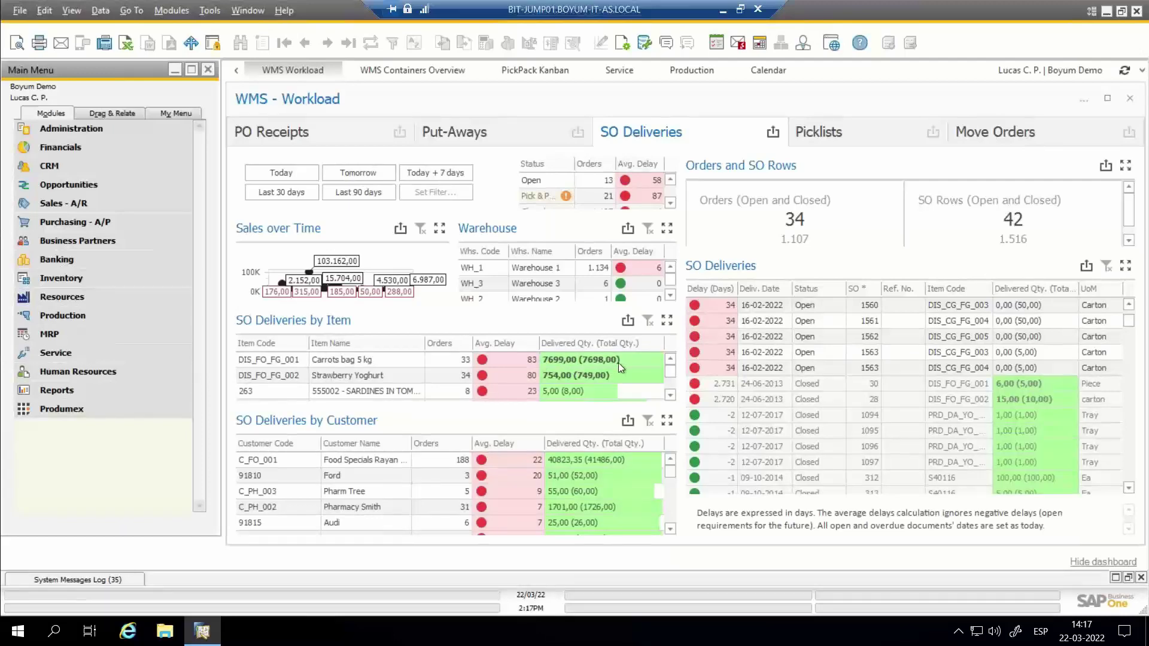
Step: Switch to the Picklists workload, examine the enlarged Picklist Status table, and restore its size
left_click(849, 135)
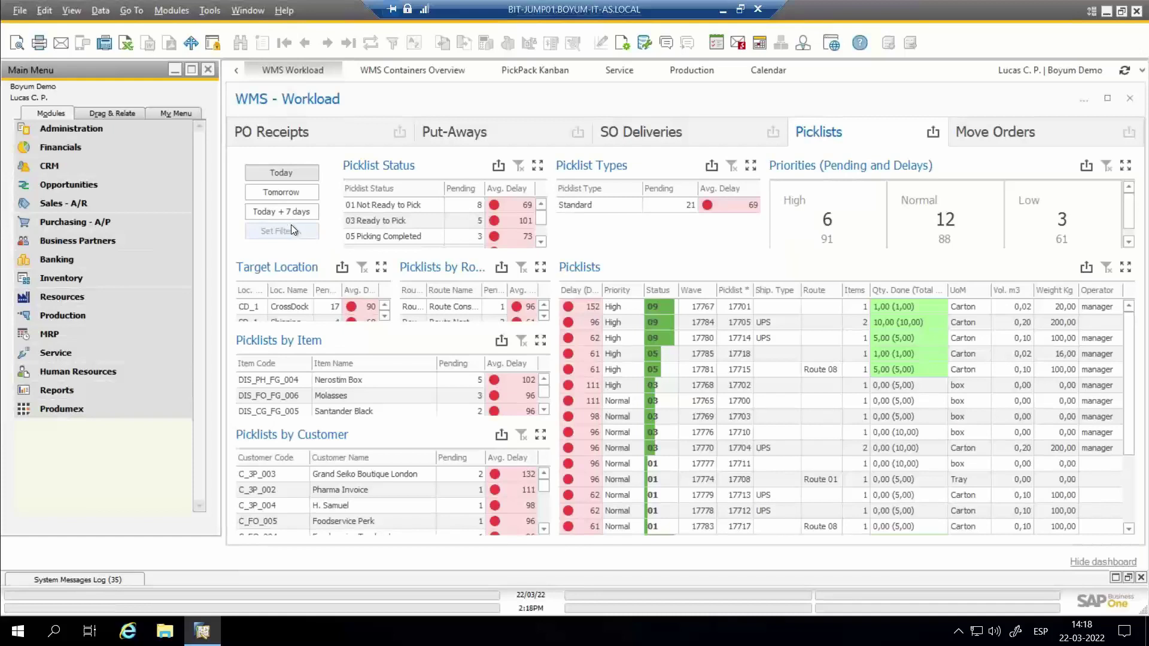
left_click(537, 166)
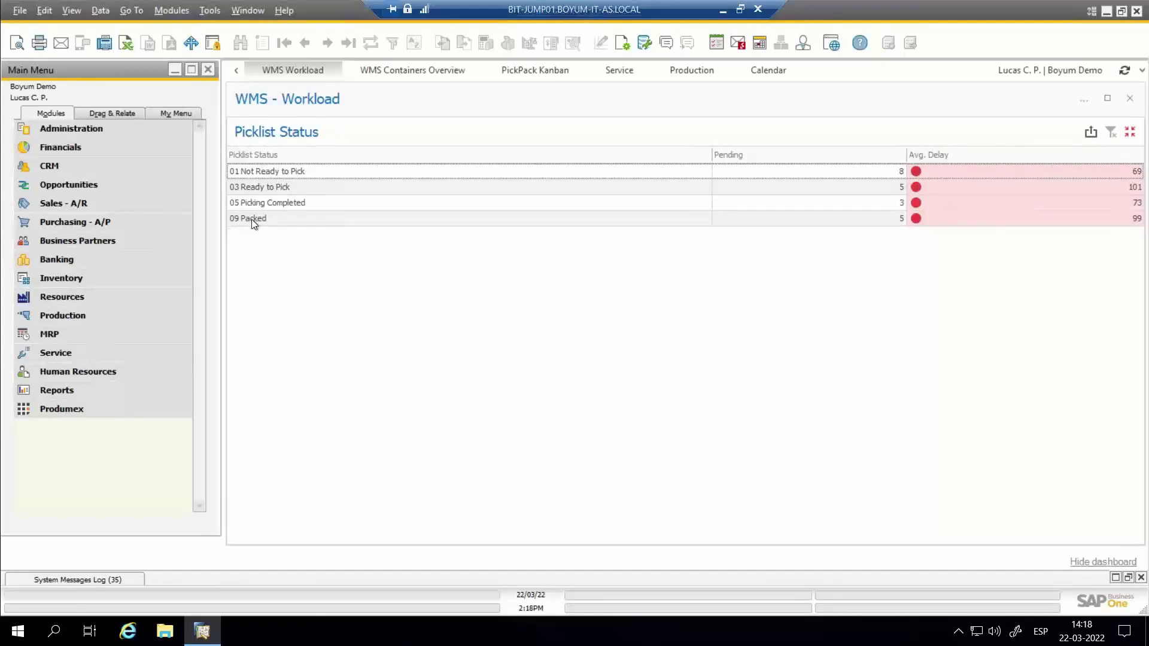
left_click(1130, 131)
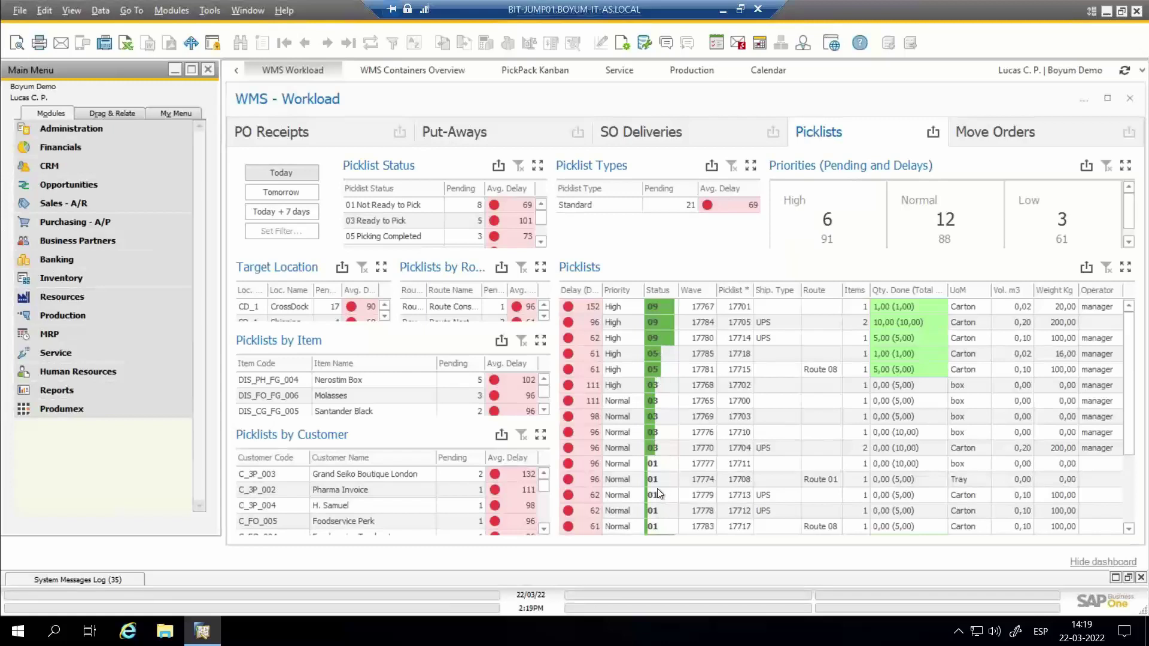
Step: Look through the list of picklists, filter the workload by picklist 17701, and clear that filter
scroll(656, 478, "down", 2)
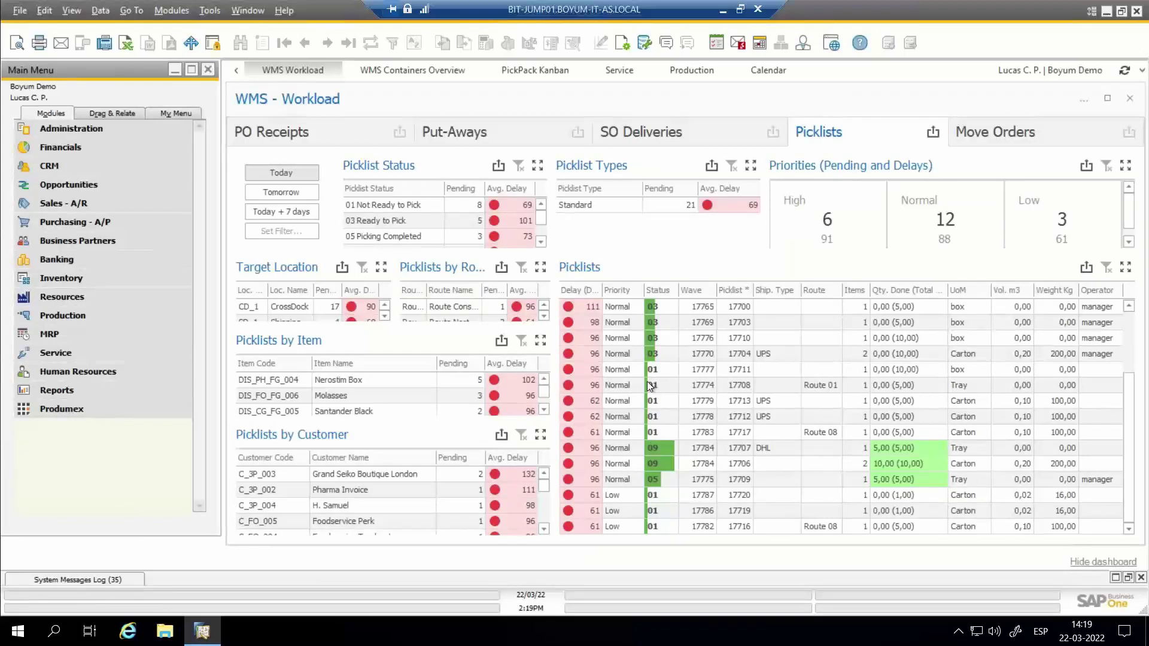
scroll(651, 371, "up", 2)
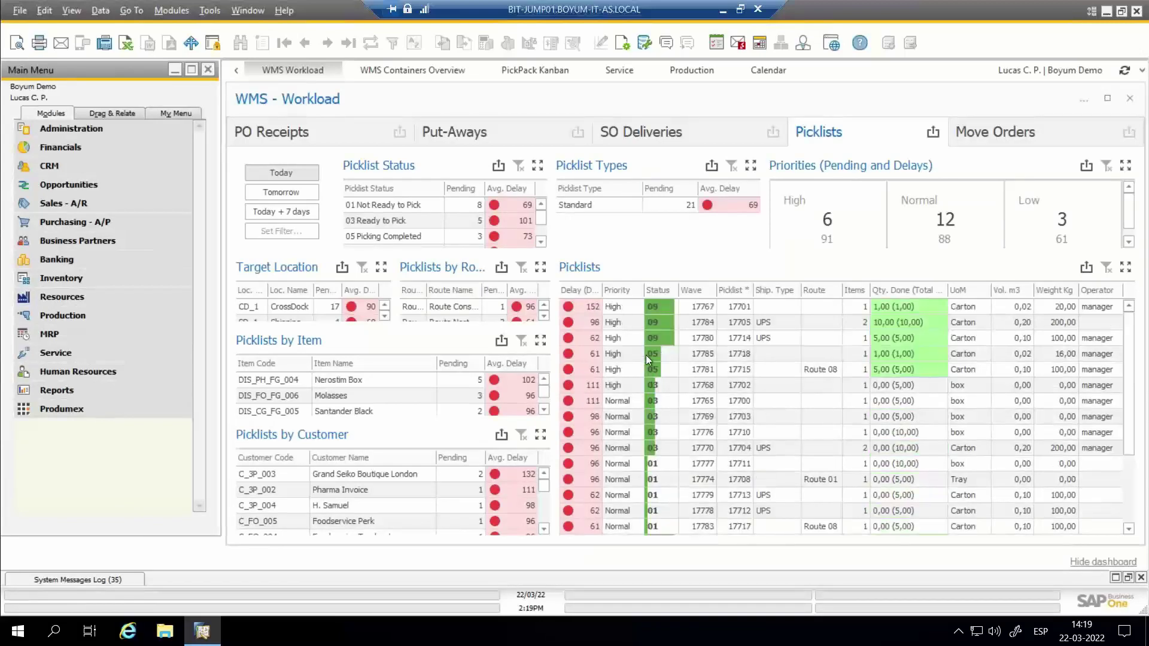
left_click(677, 310)
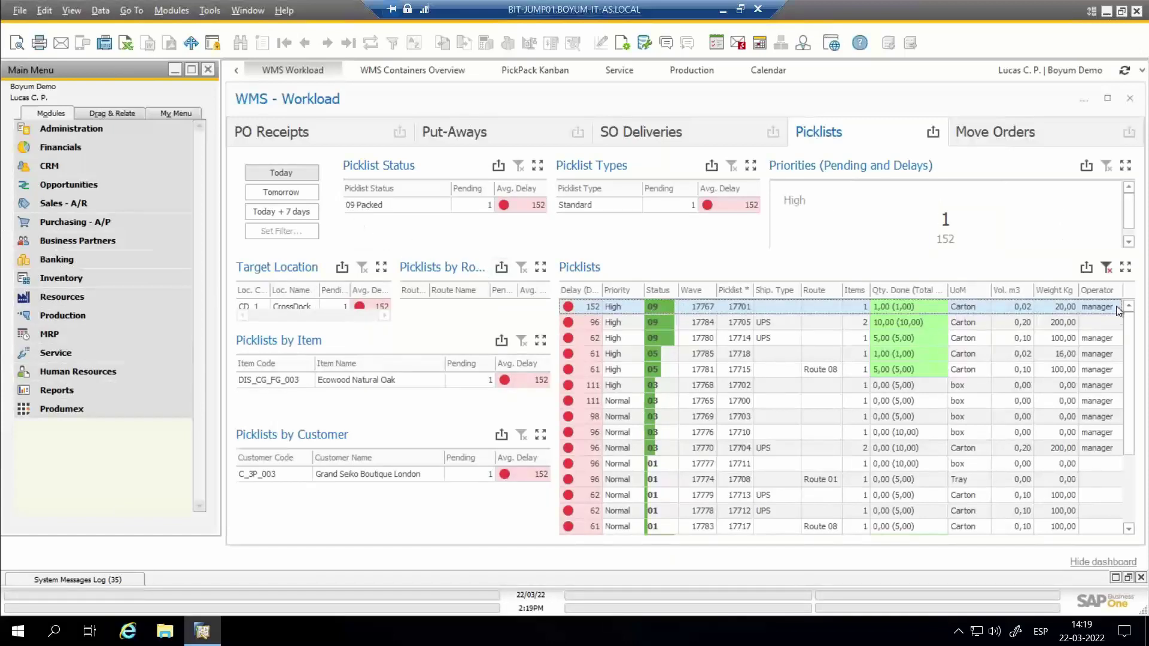
left_click(1107, 267)
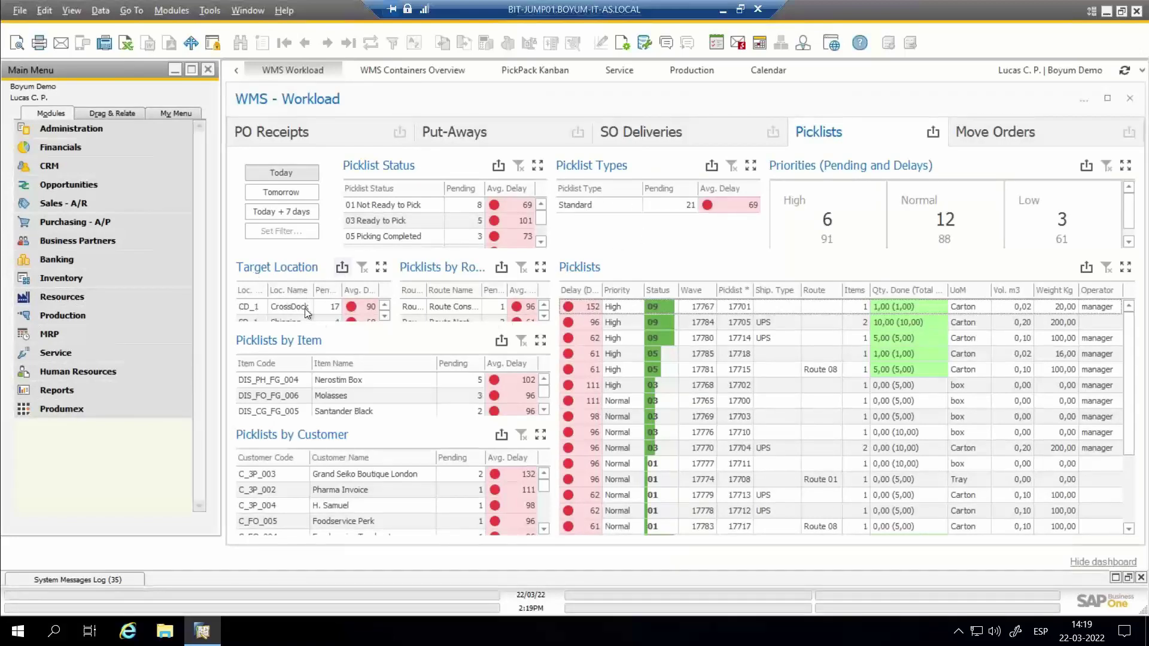
Step: Examine the enlarged Picklists by Route table, restore its size, and check the High priority card
left_click(541, 267)
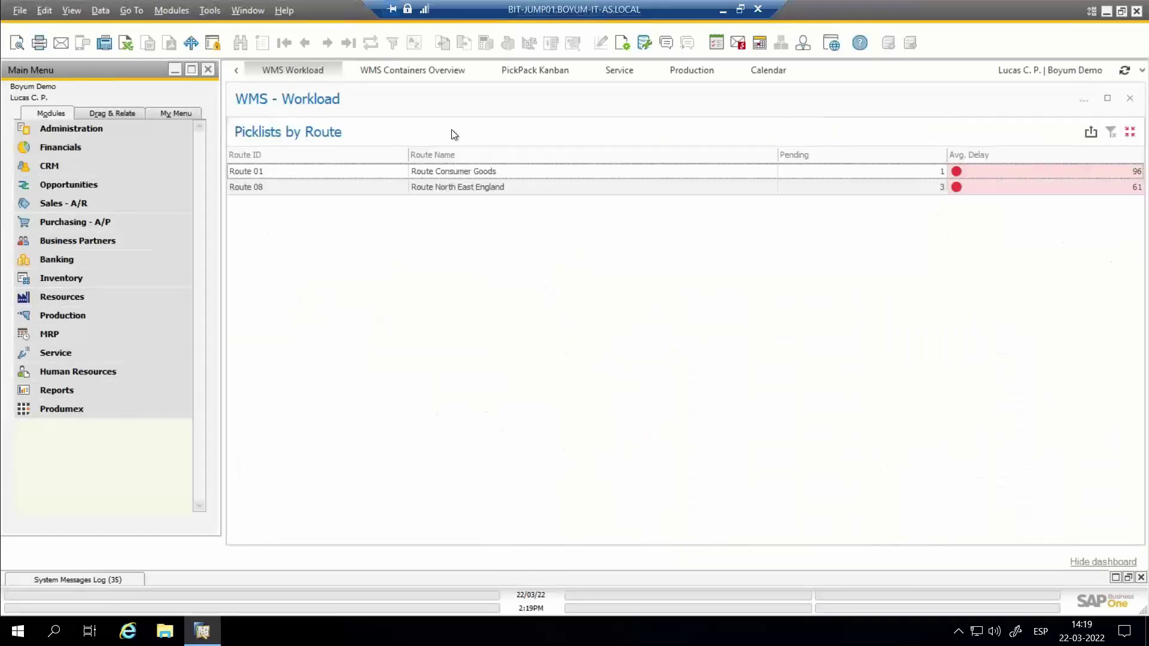
left_click(1130, 132)
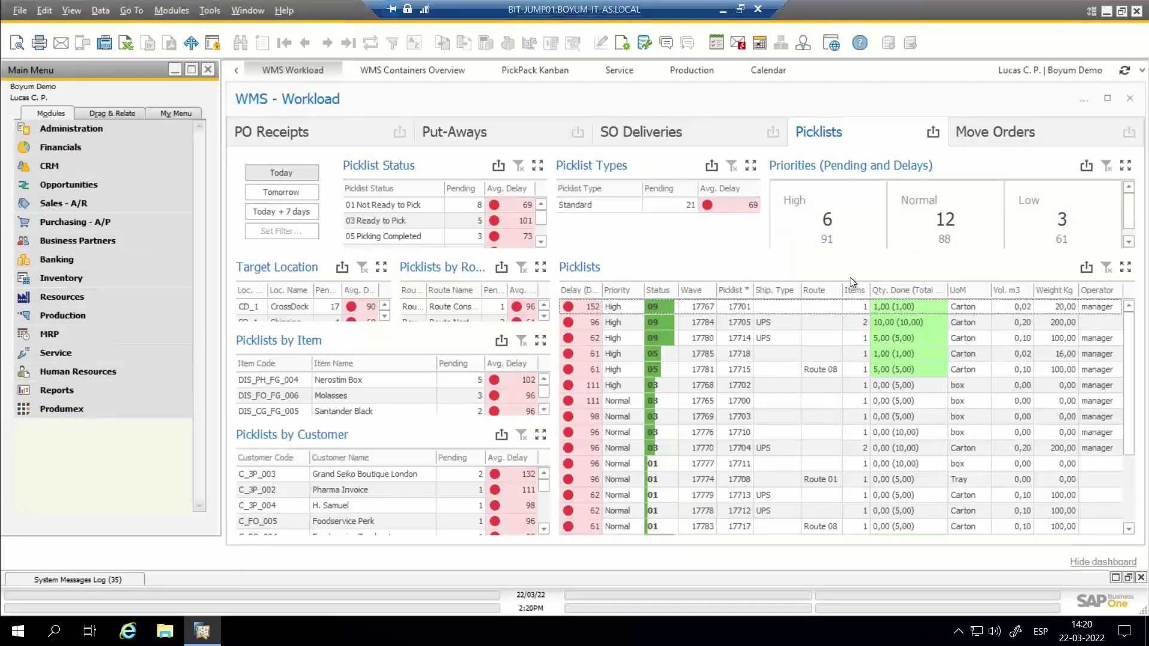
left_click(846, 203)
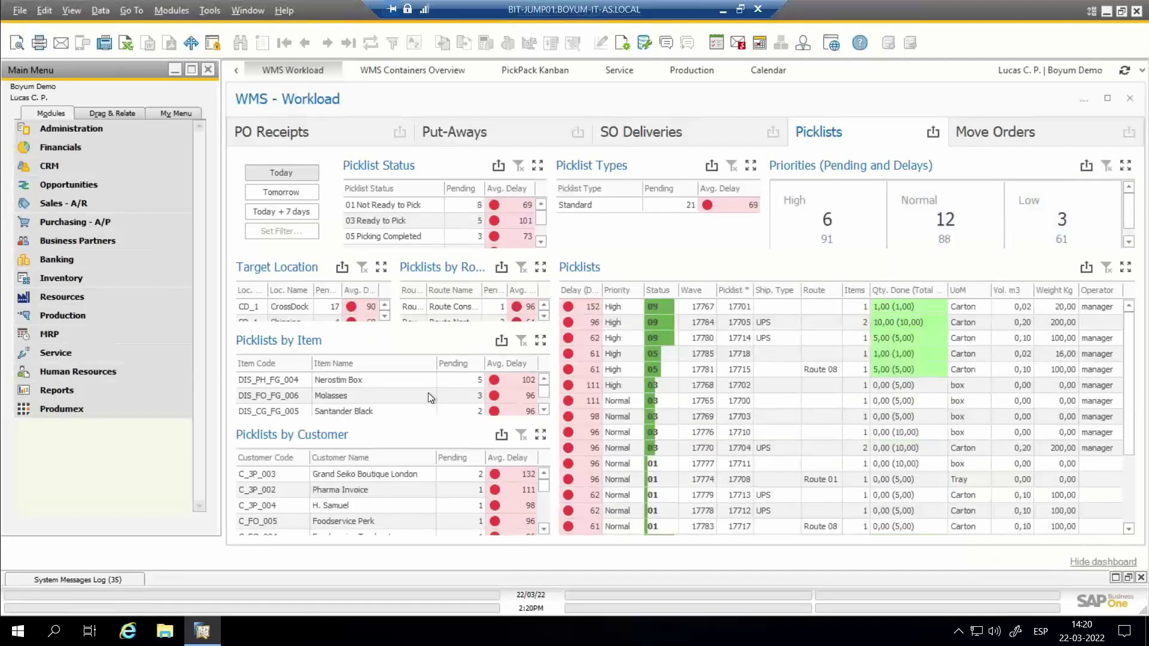
Step: Filter picklists by item Nerostim Box with customer Grand Seiko Boutique London, and separately by Route Consumer Goods, clearing the filters each time
left_click(353, 380)
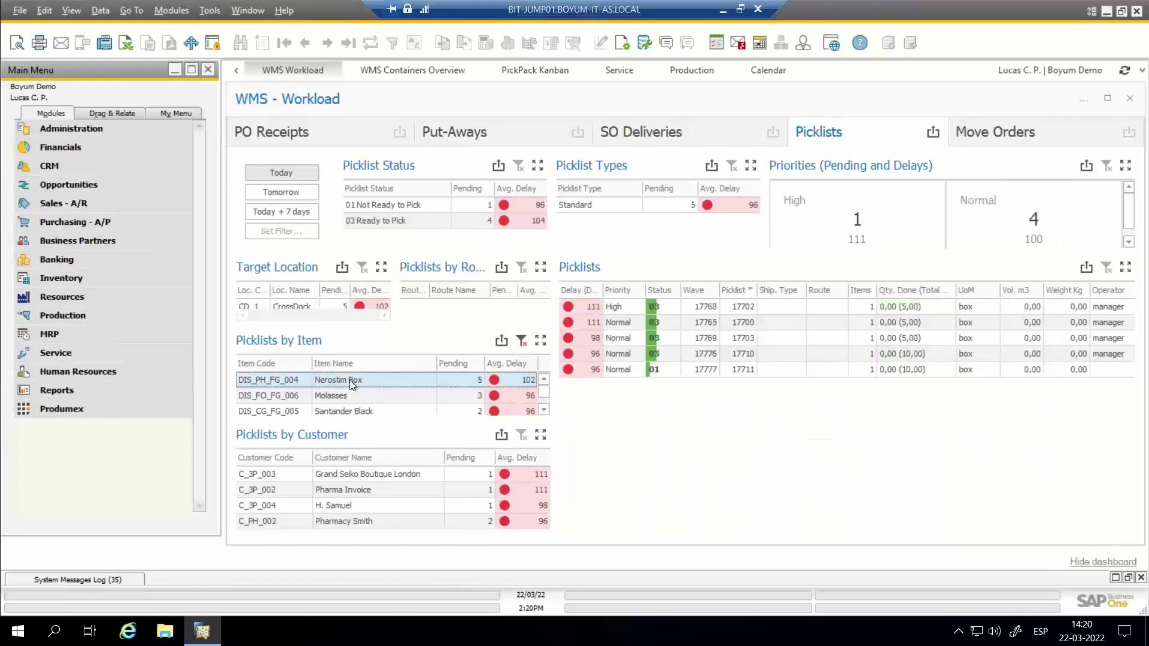
left_click(408, 473)
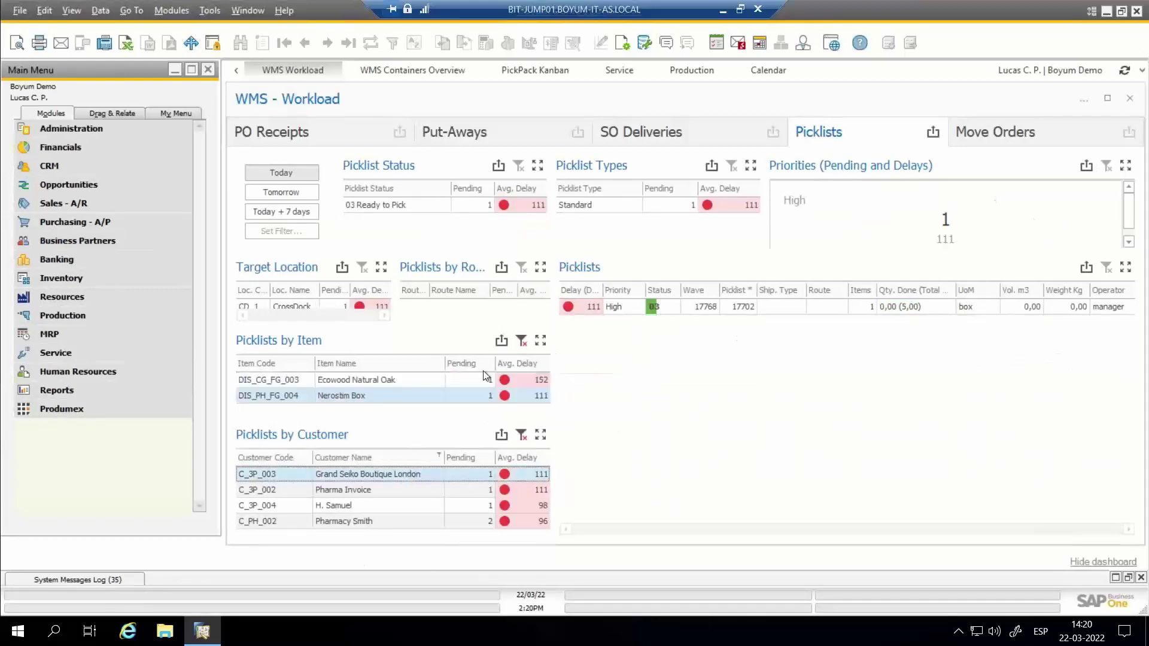
left_click(522, 343)
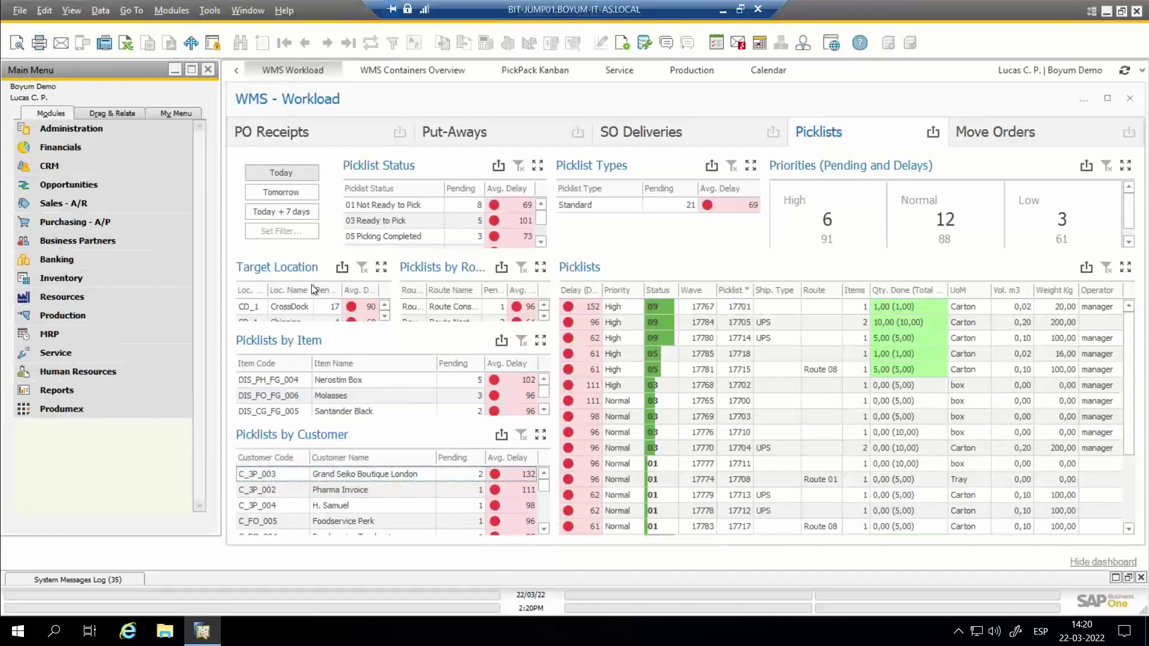
left_click(482, 305)
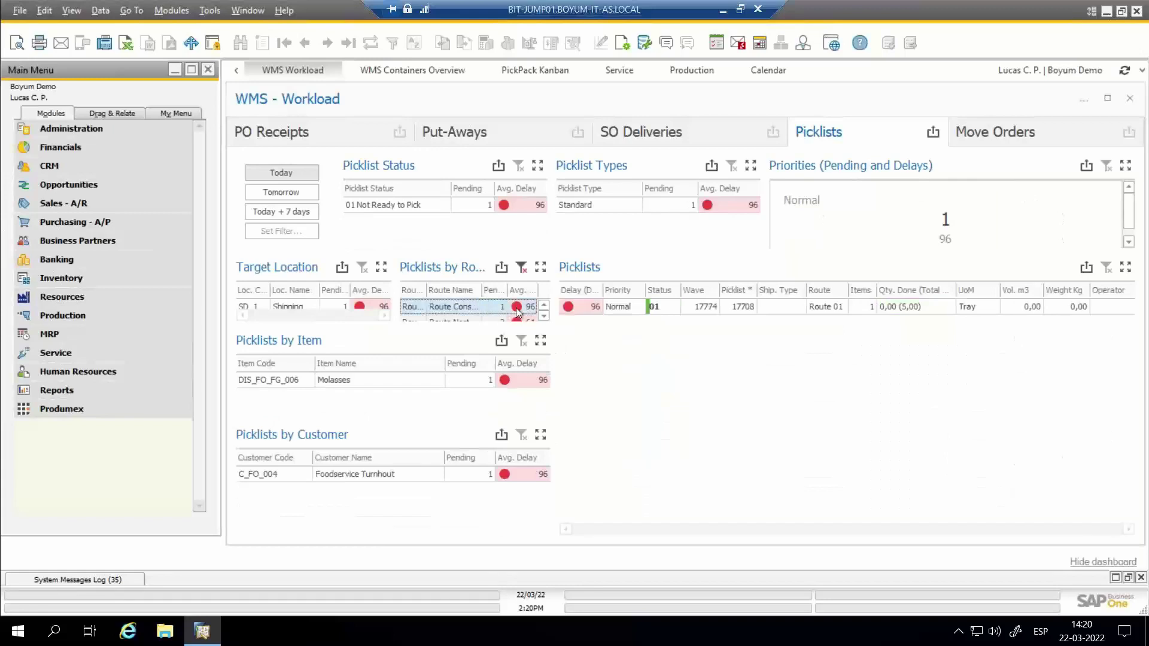
left_click(521, 267)
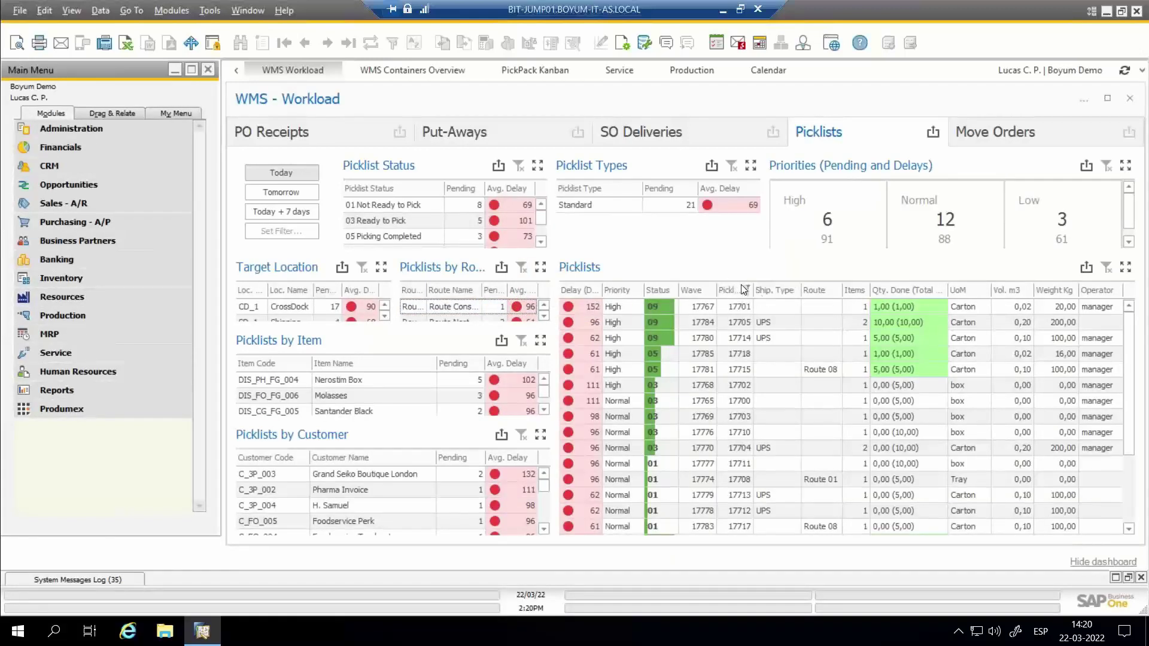
Step: Check the go-to options of picklist 17714, clear that selection, and open the Picklist document of picklist 17717
right_click(745, 340)
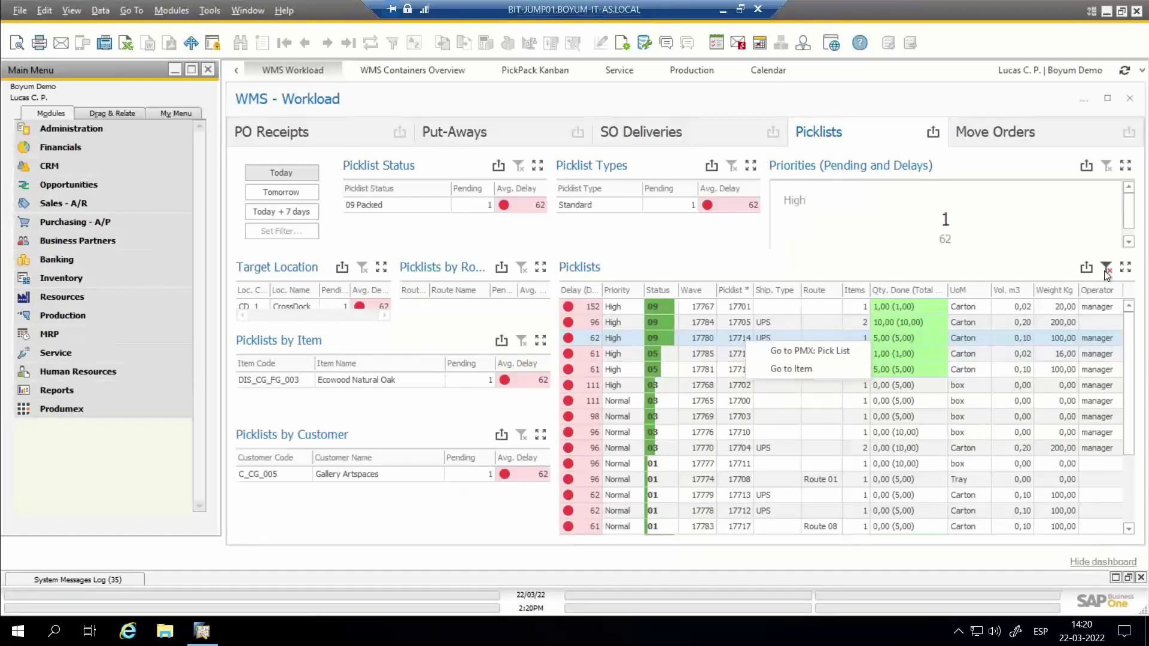
left_click(1017, 311)
scroll(753, 394, "down", 2)
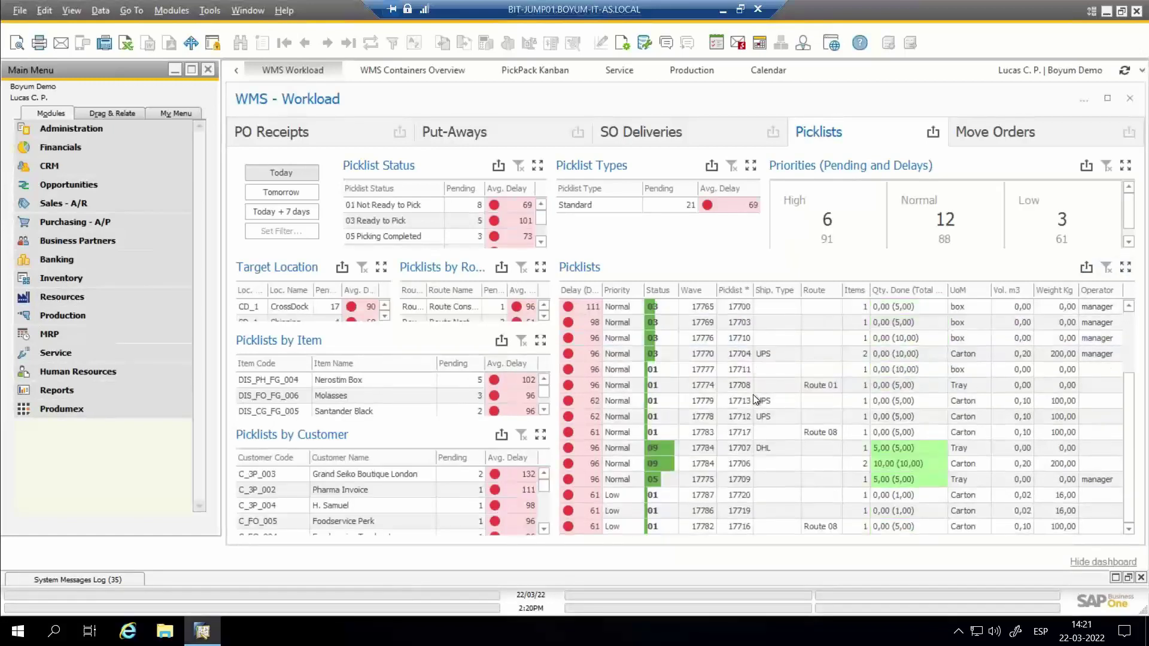
right_click(747, 431)
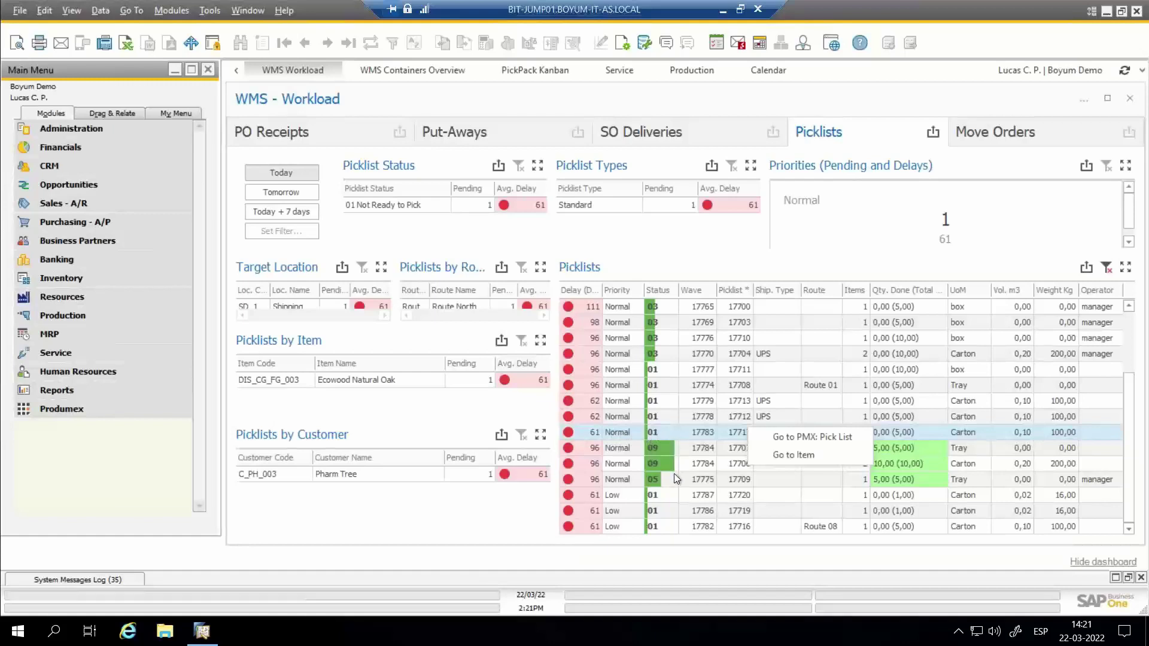
left_click(822, 437)
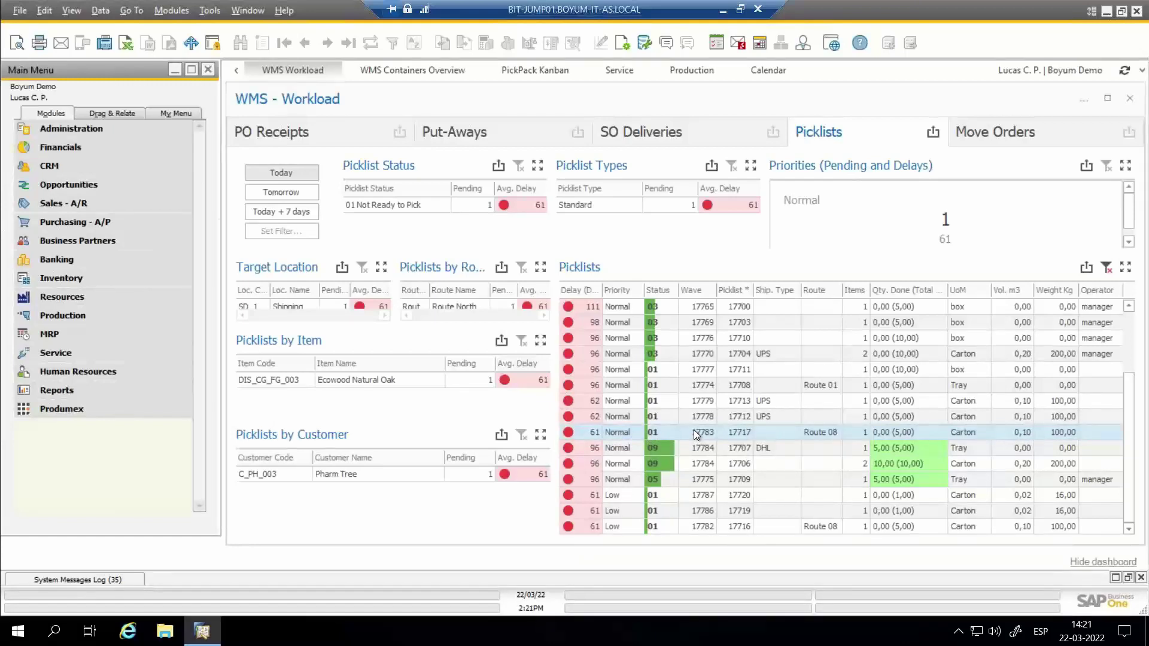
double_click(695, 430)
Step: Set the priority of picklist 17717 to Low, save it, and refresh the dashboard
left_click(655, 275)
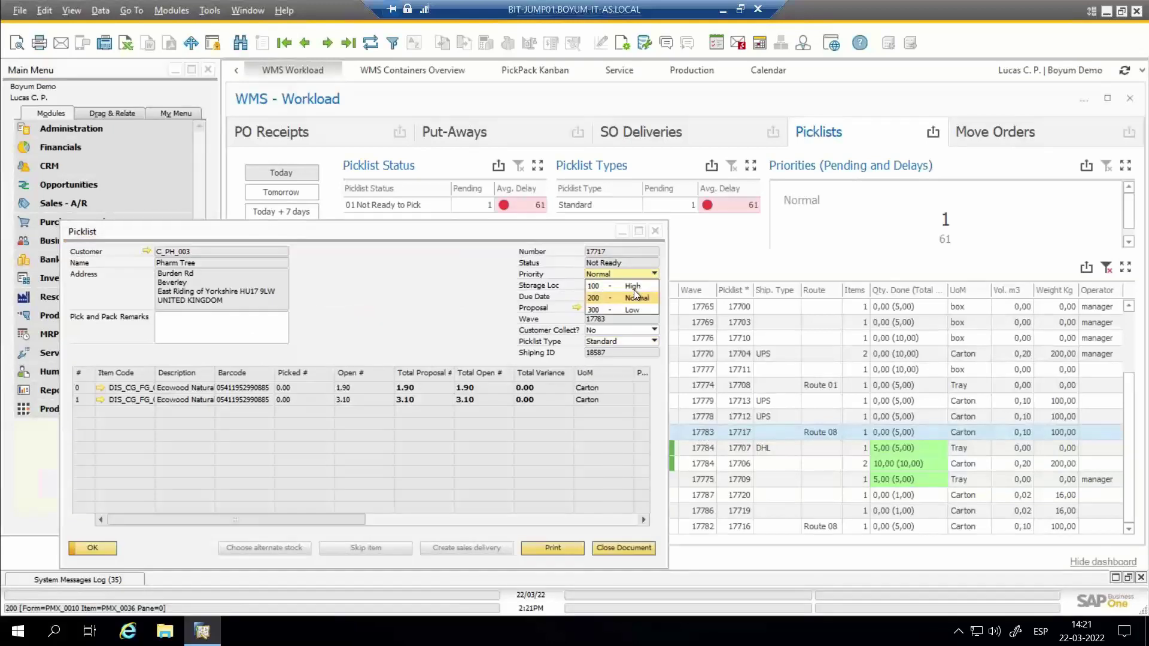
left_click(633, 312)
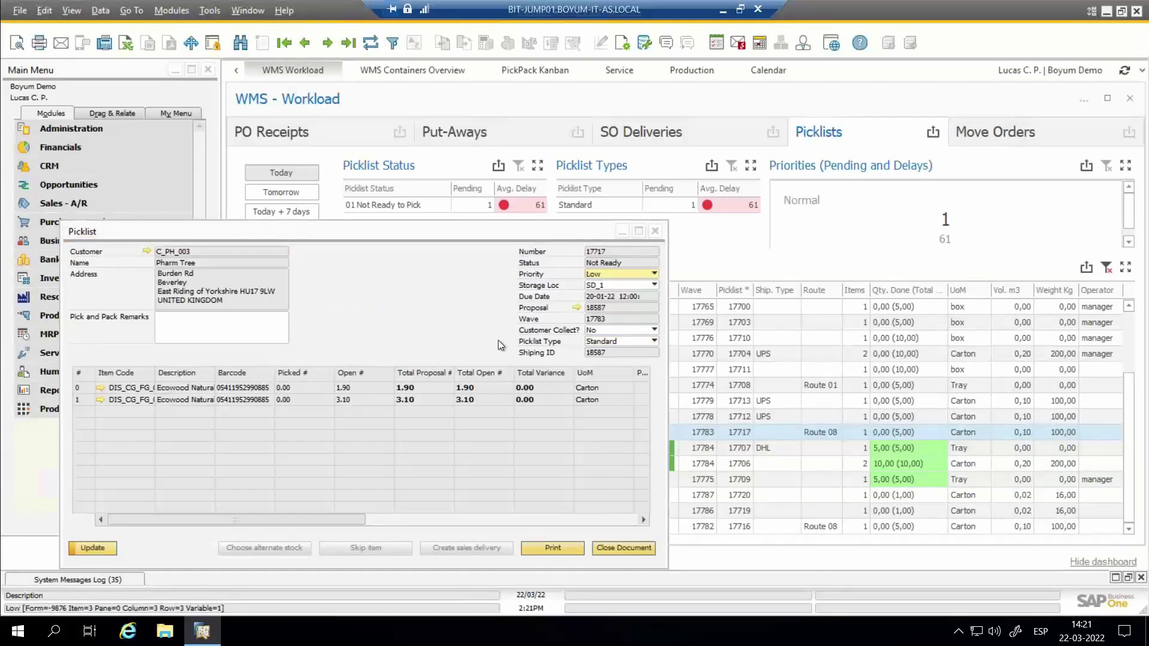
left_click(94, 549)
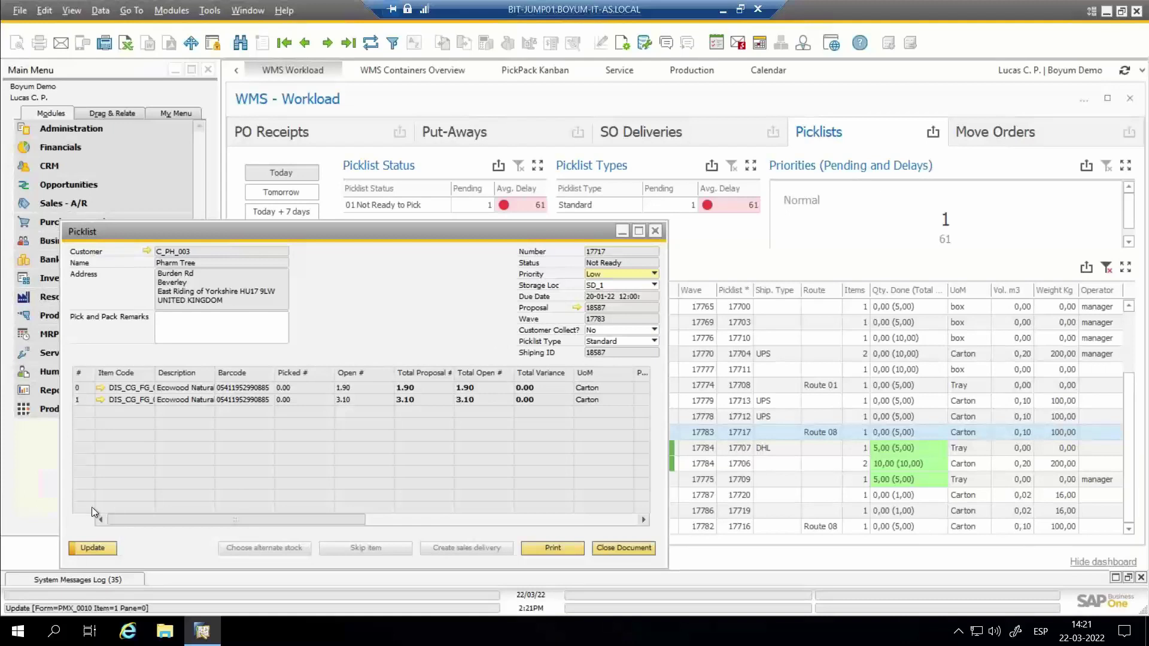
left_click(1125, 71)
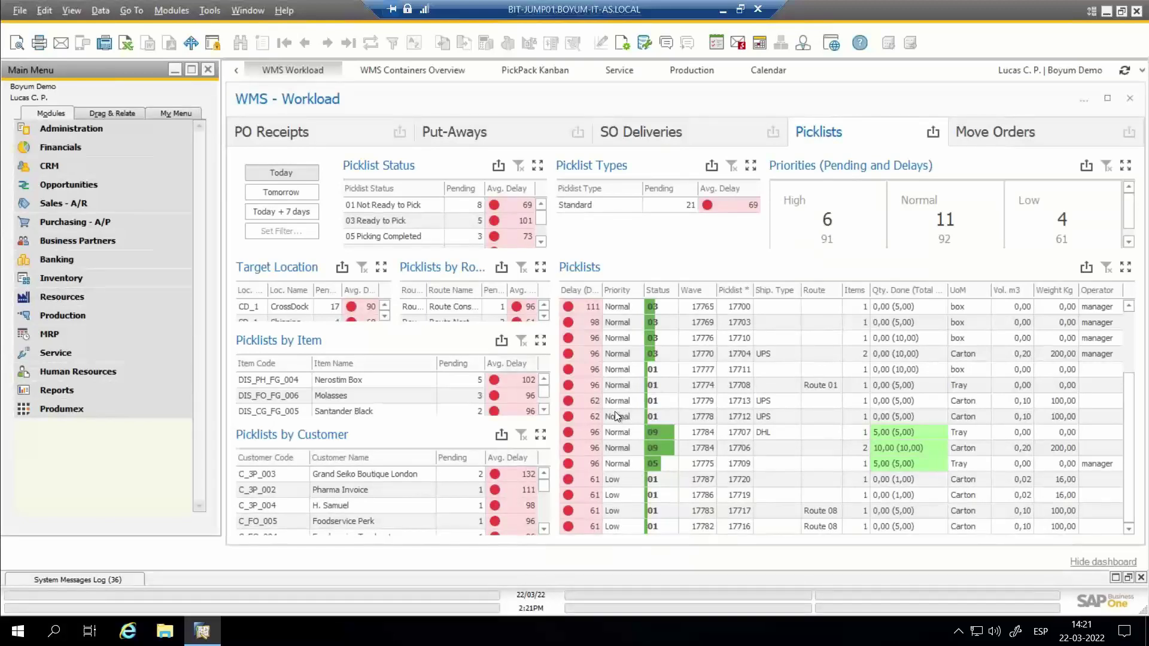
Step: Select picklist 17709 with status 05 in the Picklists table and open its Picklist document
left_click(626, 462)
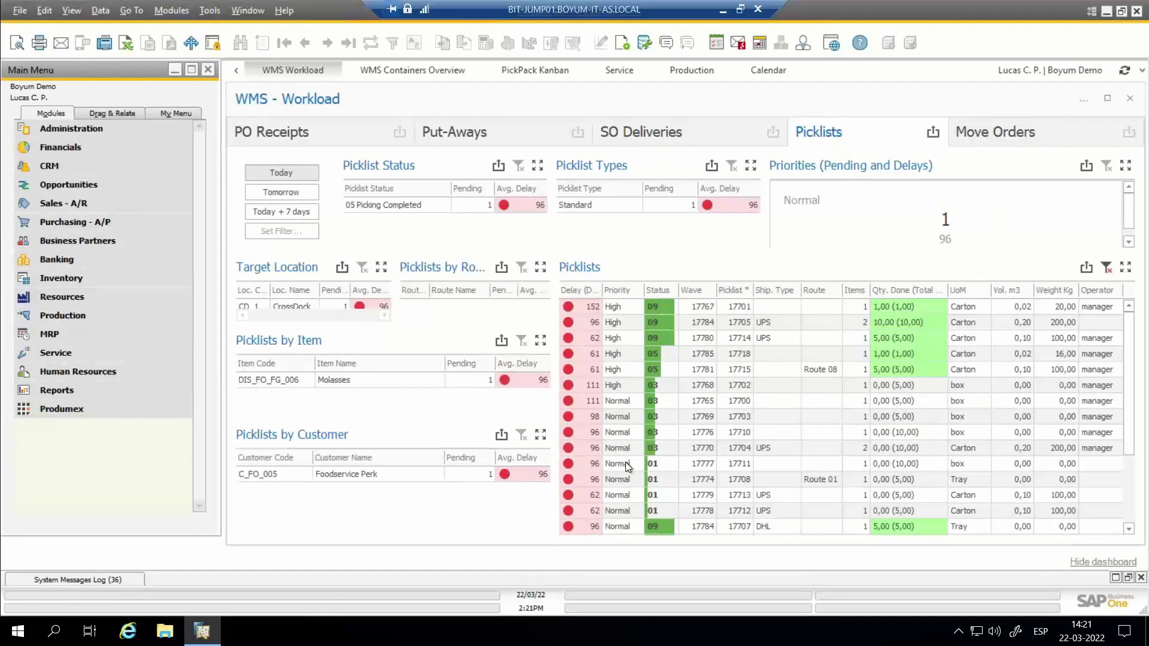
scroll(626, 462, "down", 1)
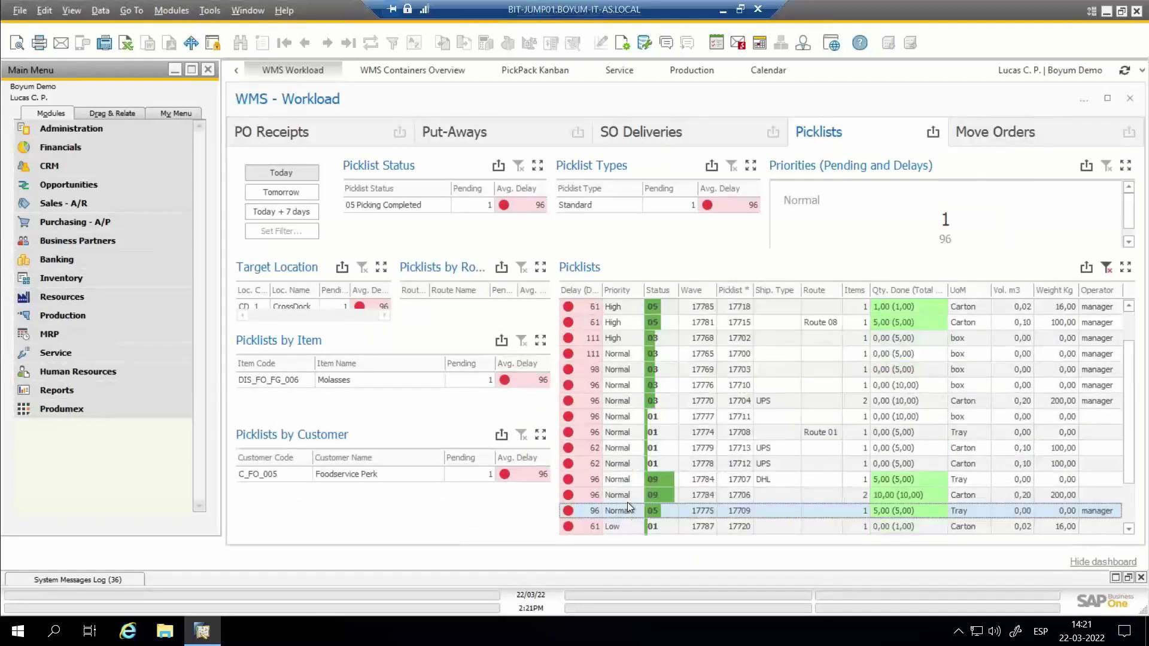
scroll(627, 508, "up", 1)
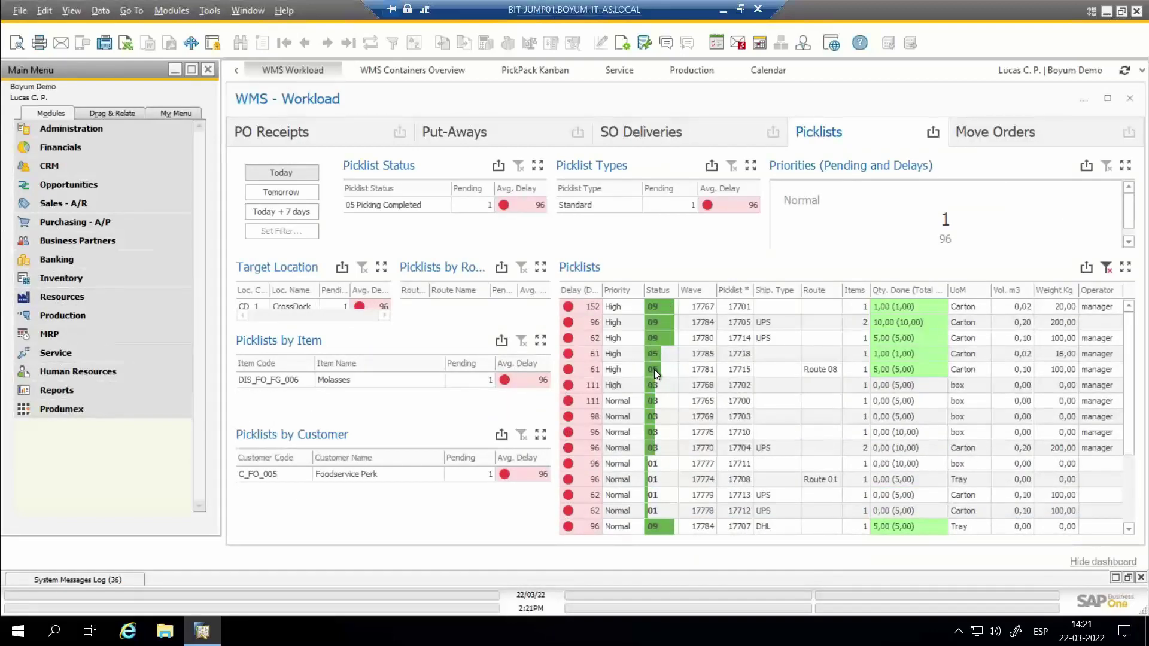
scroll(650, 396, "down", 2)
right_click(646, 465)
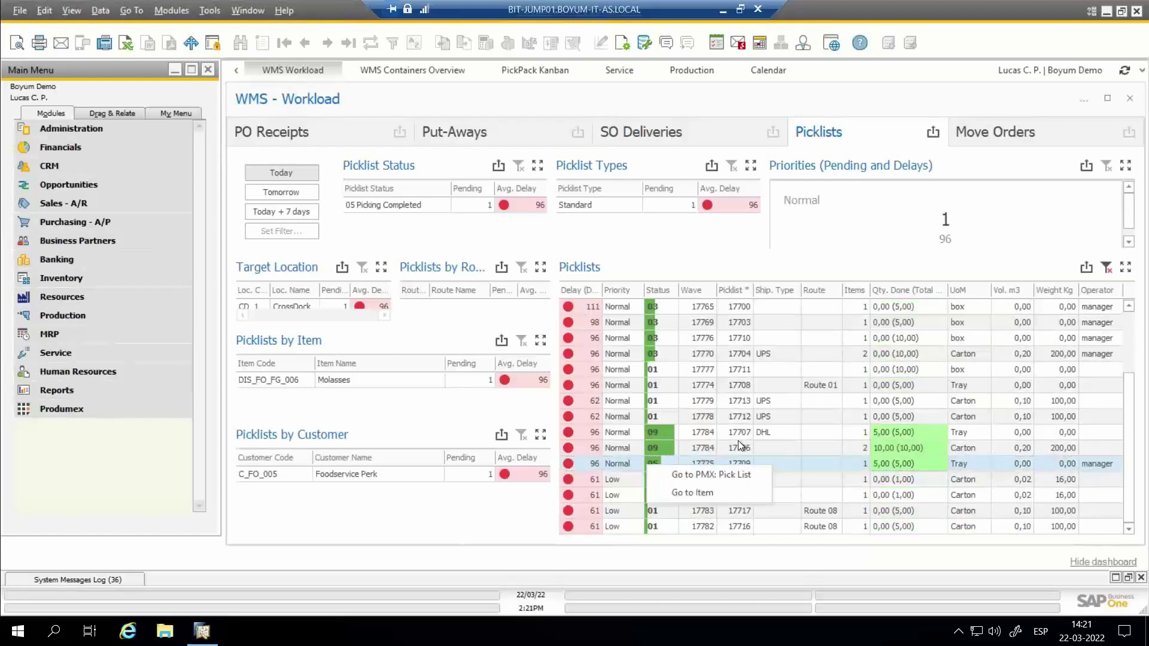
left_click(721, 473)
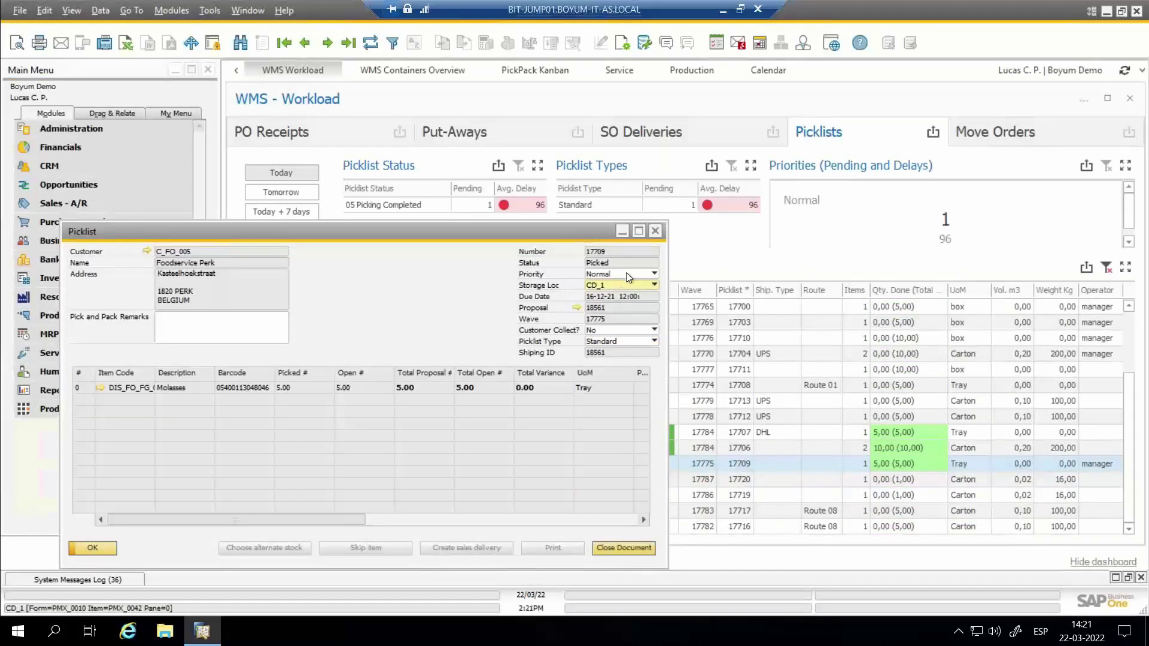
Step: Set the priority of picklist 17709 to High, save and close it, and refresh the dashboard
left_click(654, 274)
left_click(605, 286)
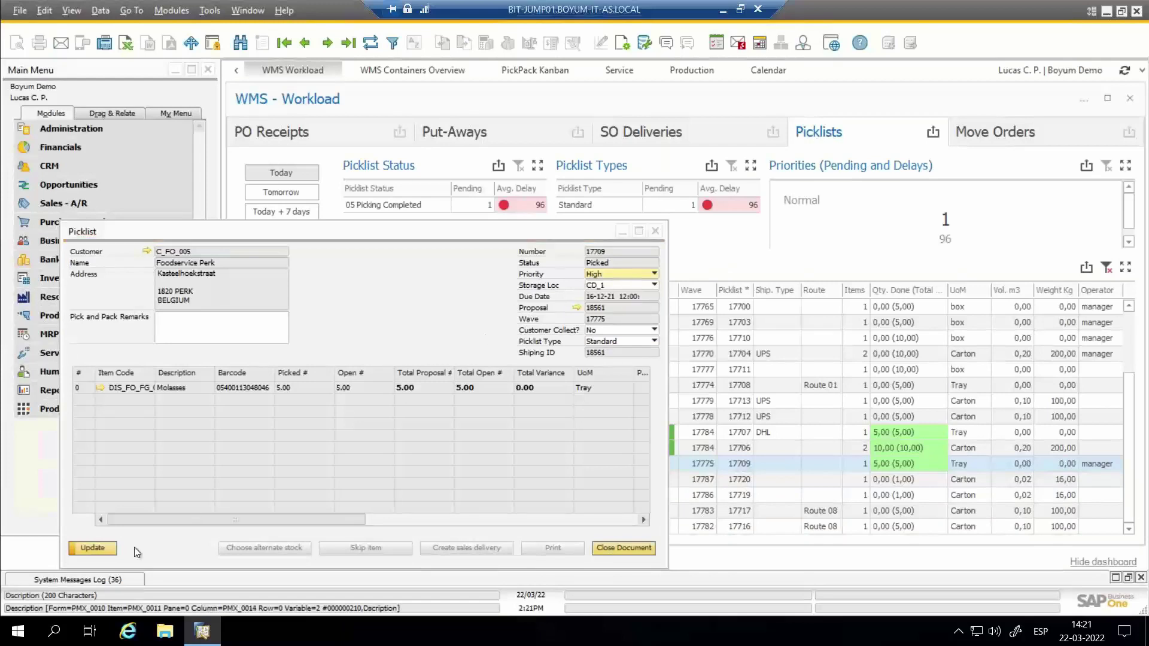
left_click(96, 550)
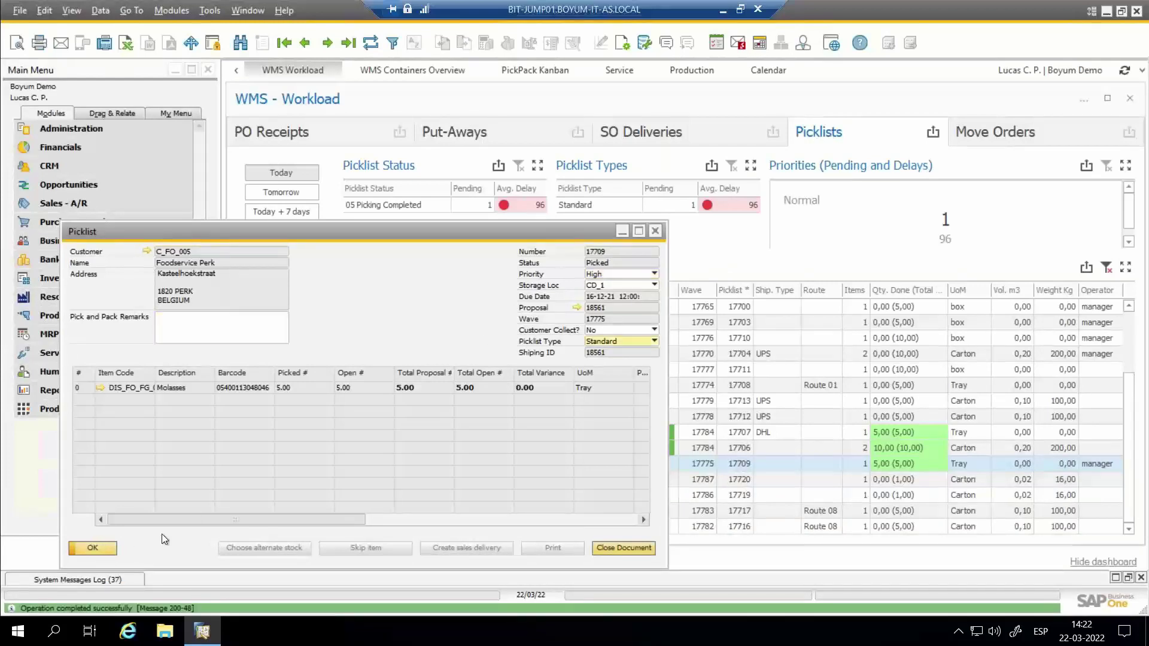
left_click(96, 550)
left_click(1124, 70)
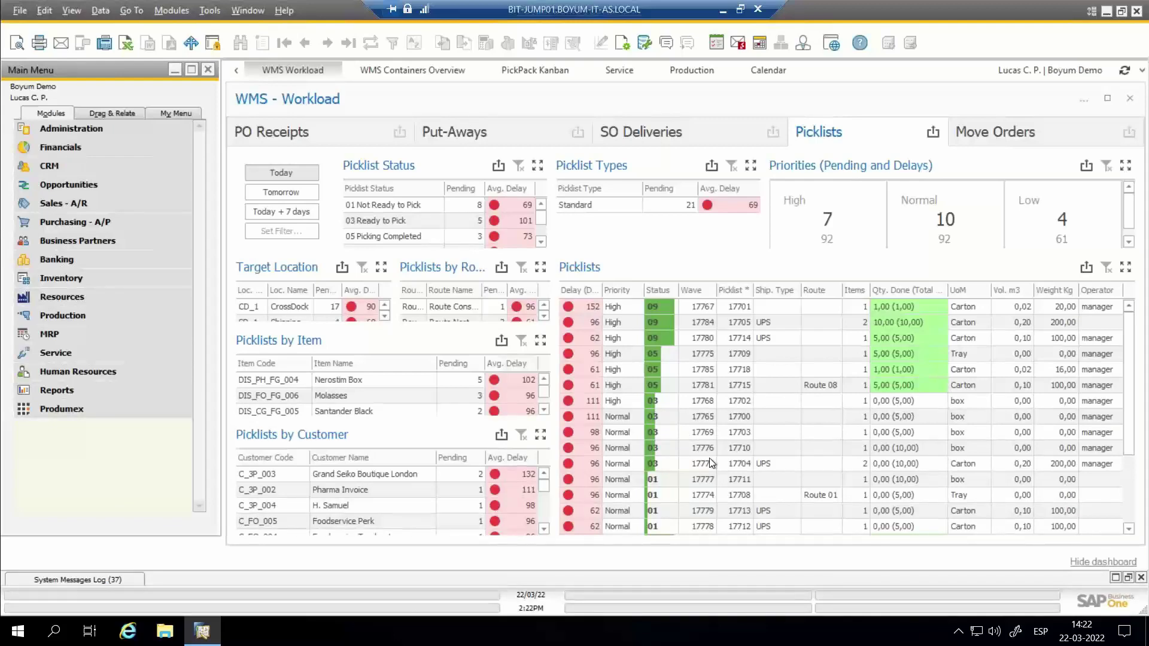
Step: Compare the Move Orders workload view with the Put-Aways view and return to Move Orders
left_click(1012, 134)
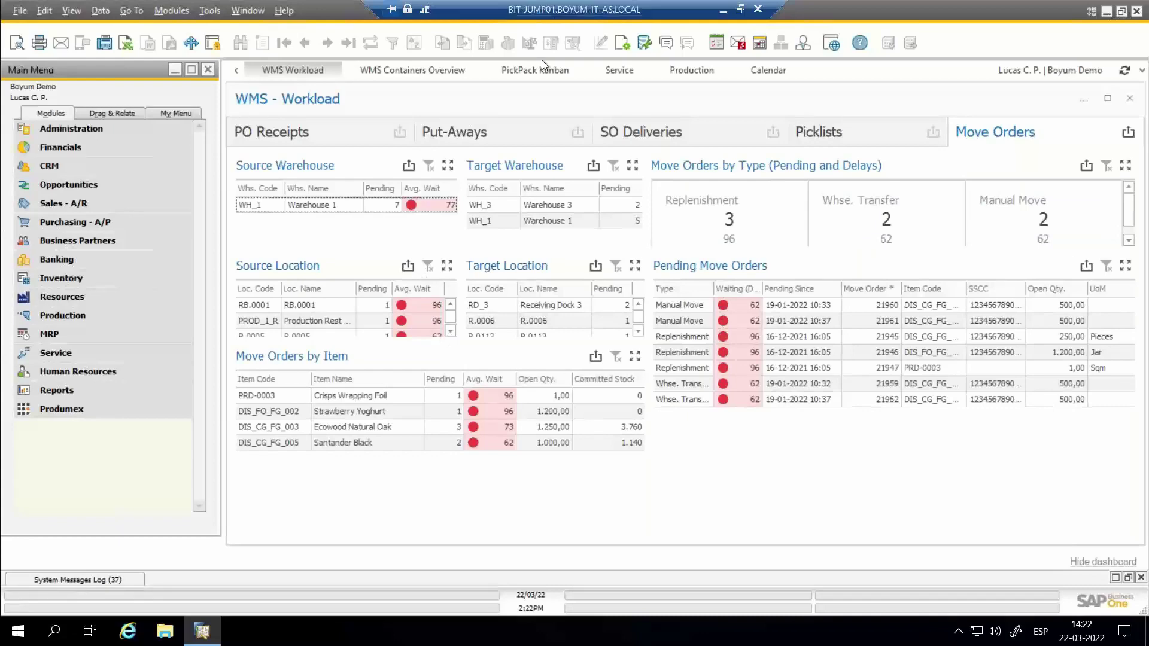
left_click(524, 132)
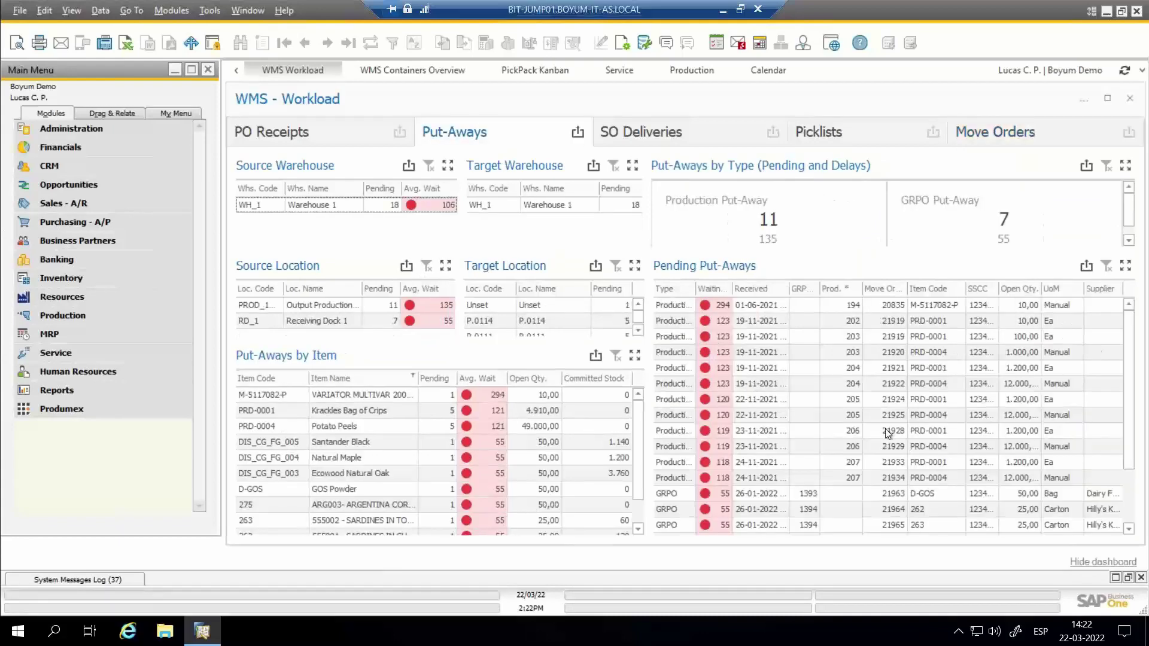
left_click(973, 133)
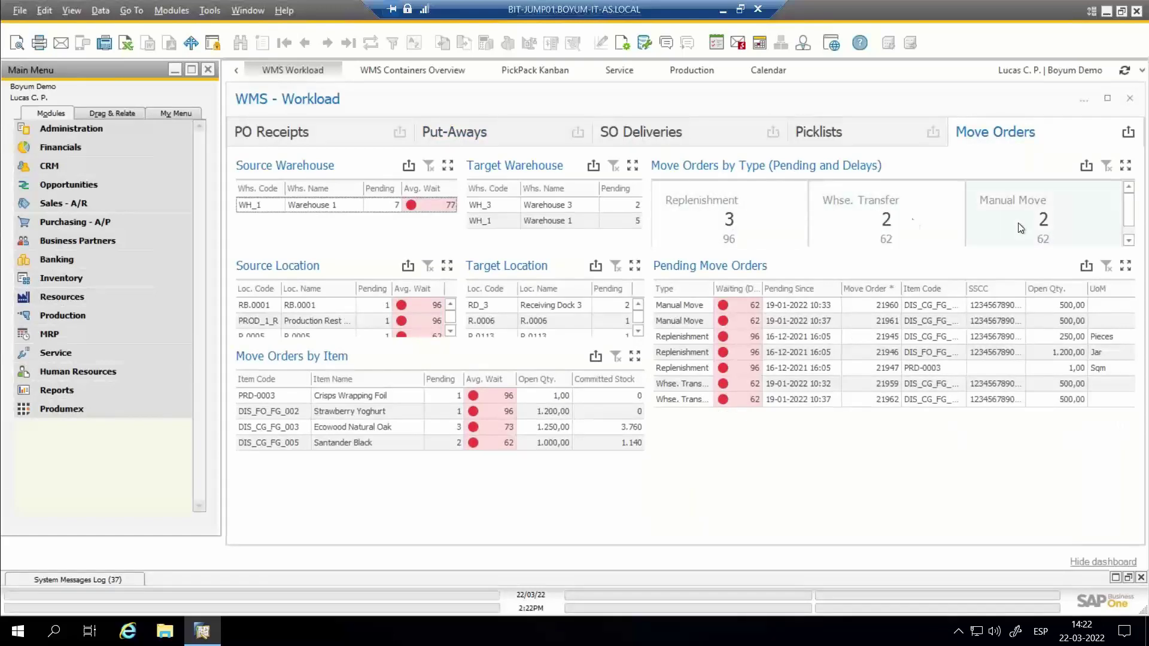
Step: Filter the move orders by Replenishment, Whse. Transfer and Manual Move in turn, and clear the type filter
left_click(774, 217)
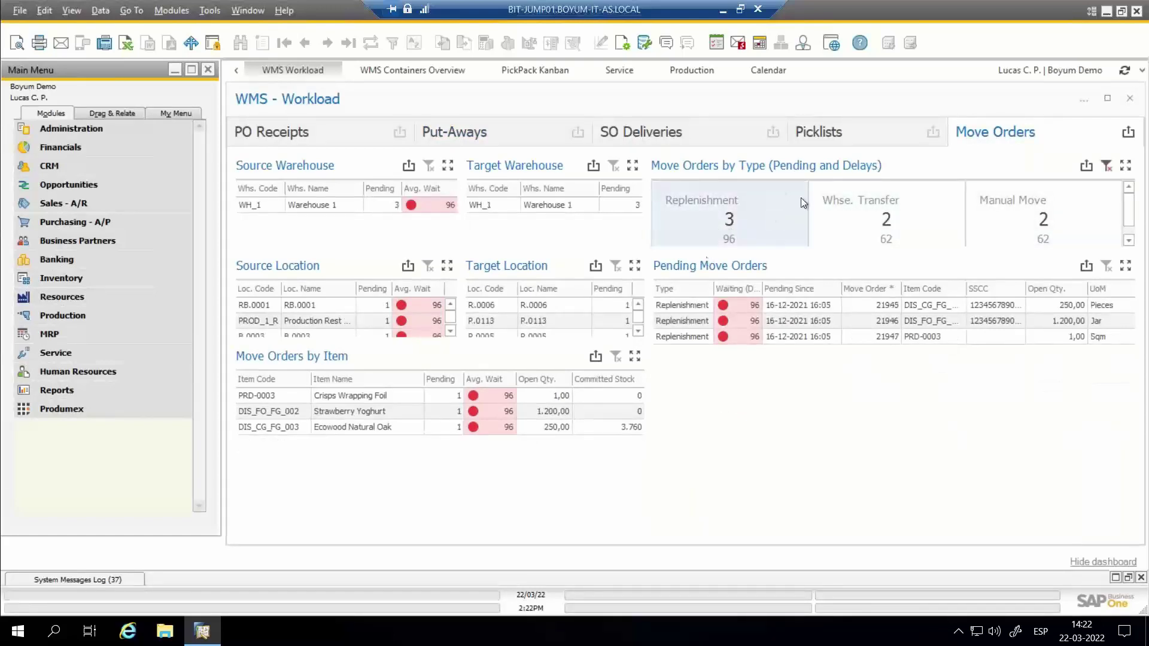
left_click(890, 223)
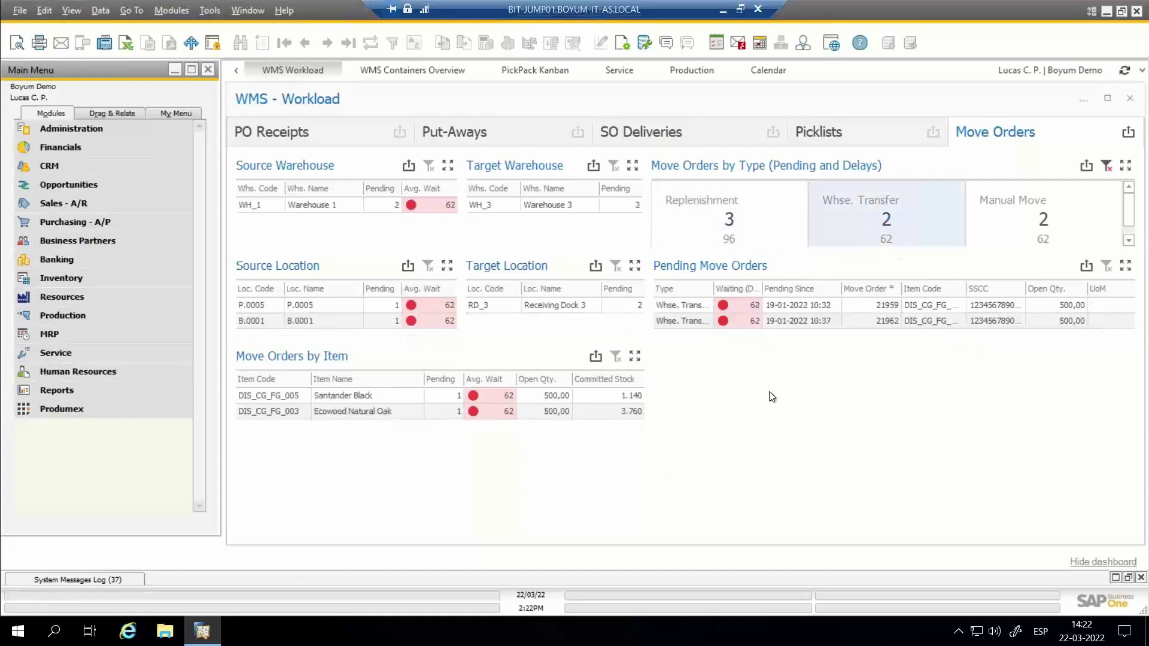
left_click(986, 236)
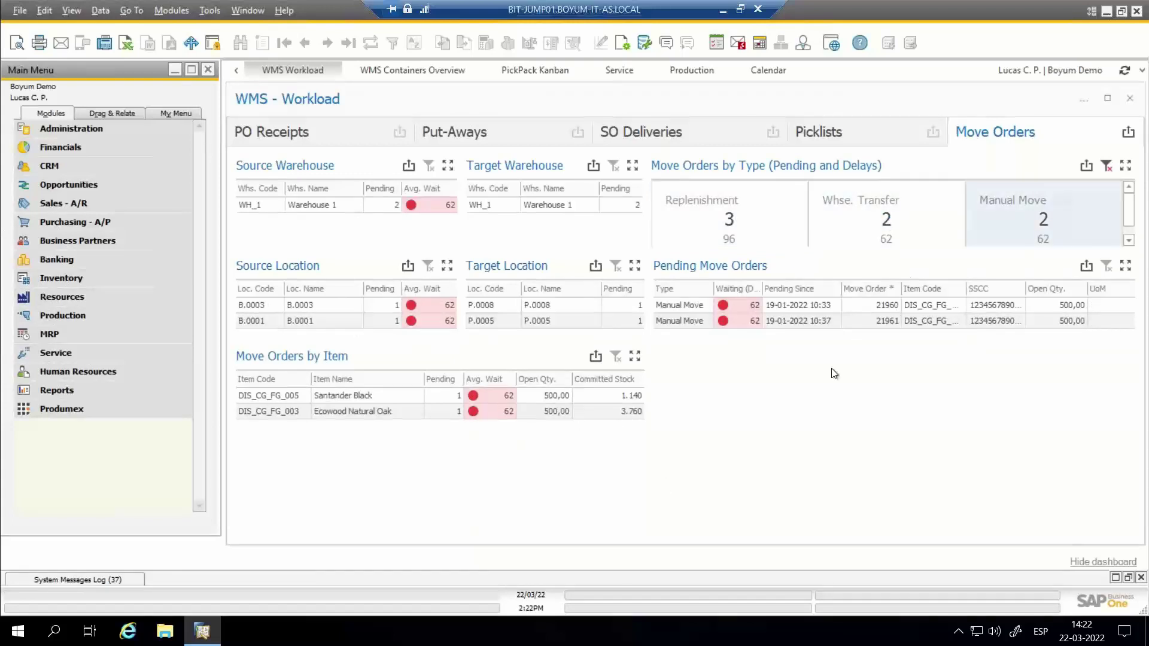
left_click(1104, 167)
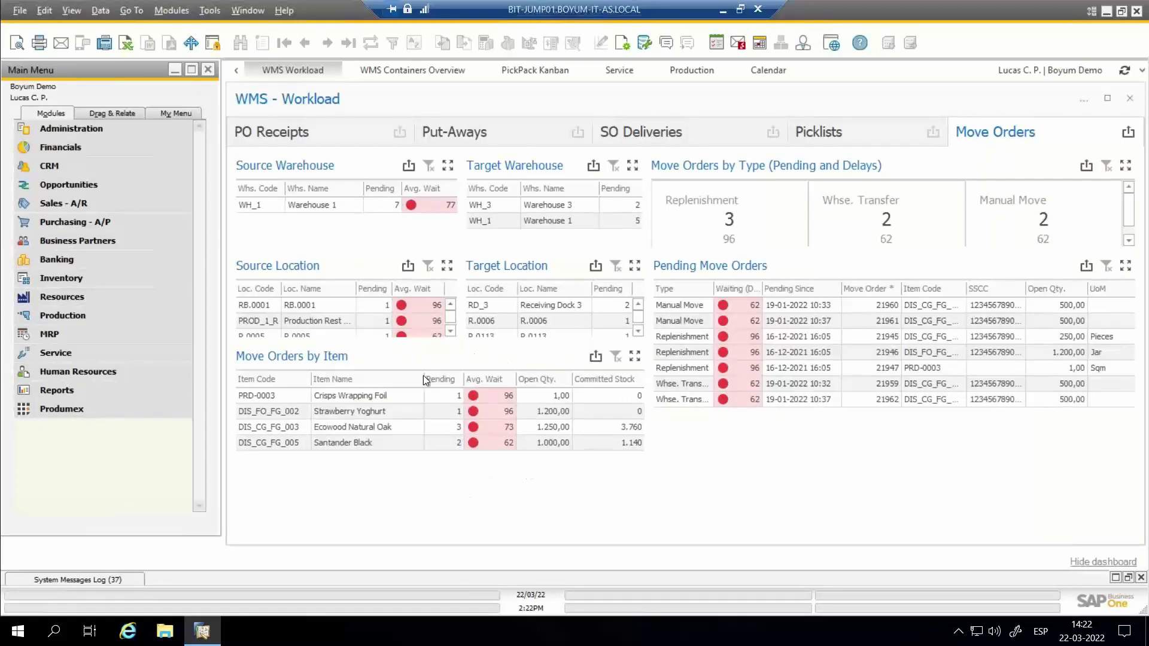
Step: Filter the move orders by items DIS_CG_FG_003 and DIS_CG_FG_005, and by pending move order 21945, clearing each filter
left_click(562, 432)
left_click(544, 443)
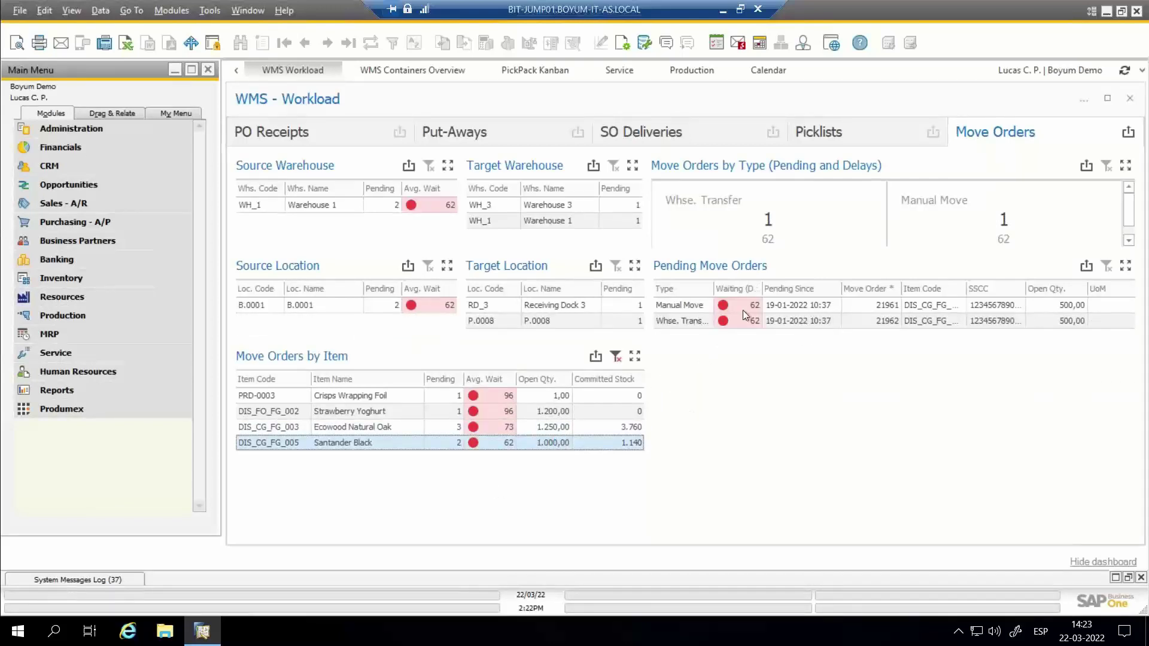
left_click(616, 356)
left_click(814, 334)
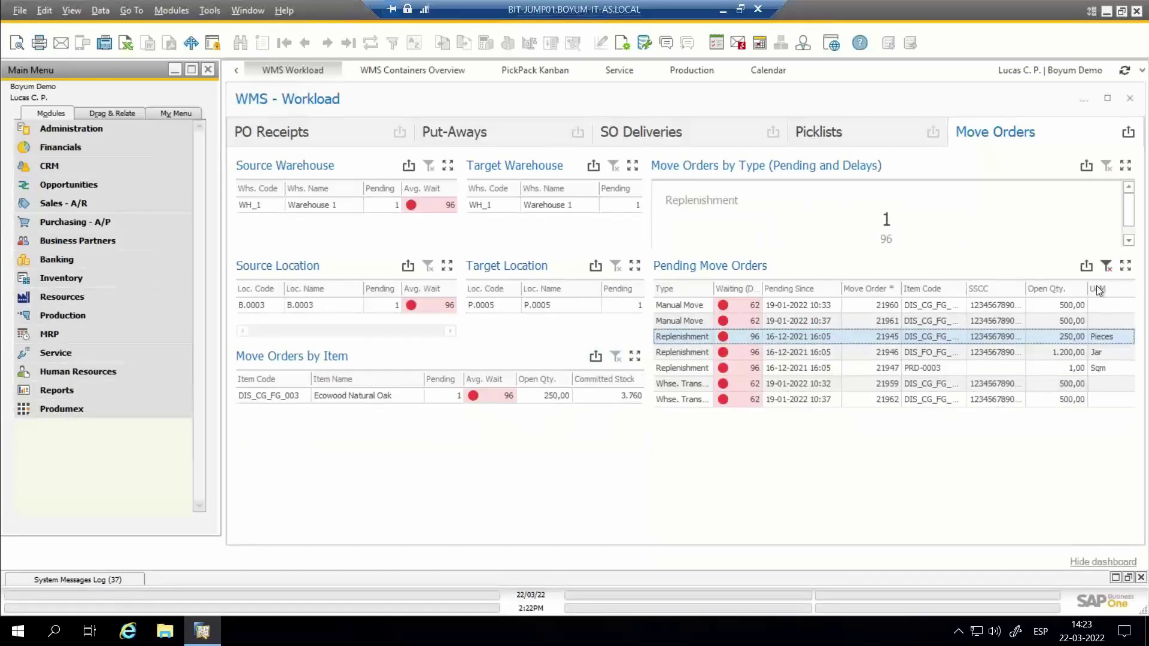
left_click(1108, 267)
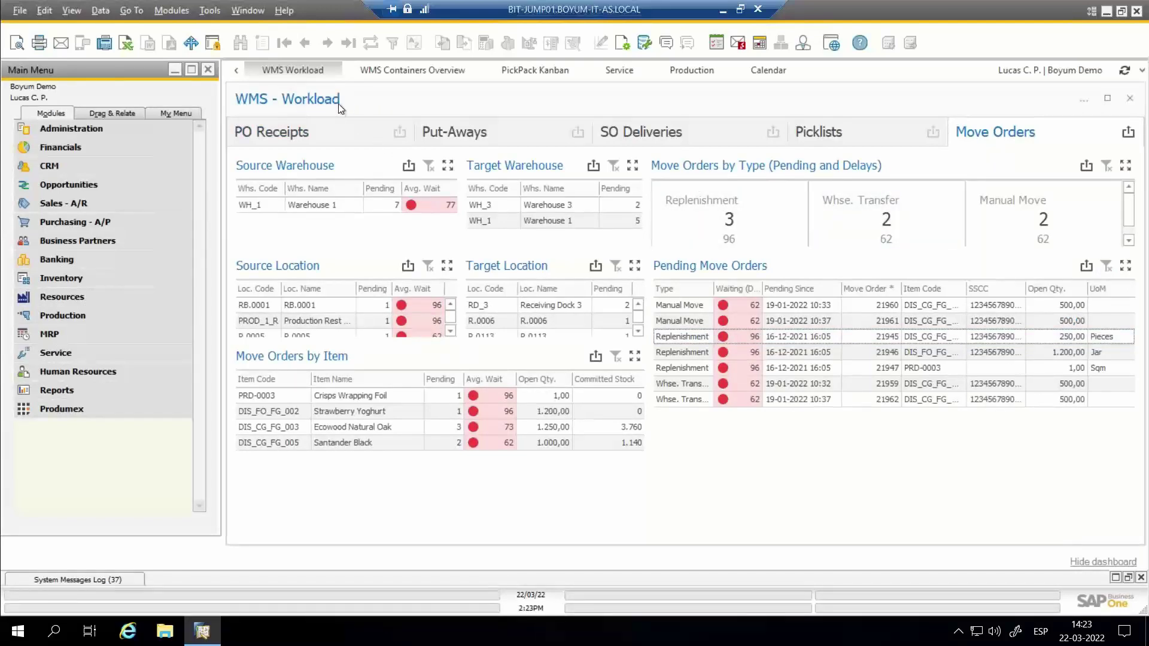
Step: In the WMS Containers Overview, review the enlarged Container Statuses and Shipping Statuses tables, filtering by In Transit and clearing that filter
left_click(389, 70)
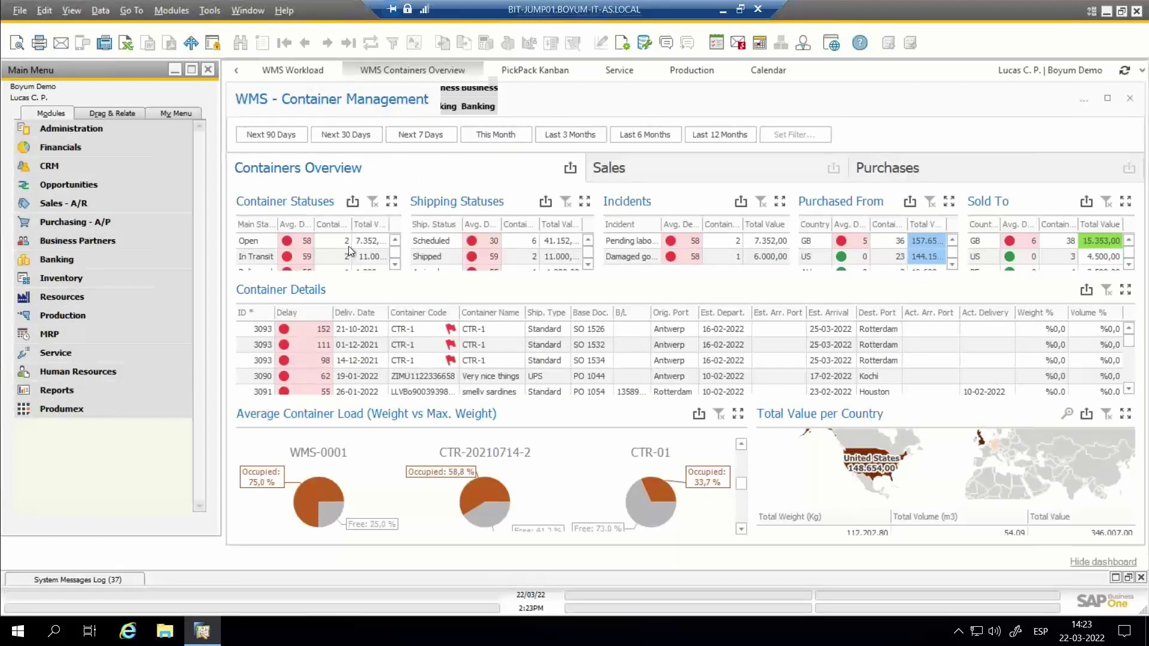
left_click(393, 202)
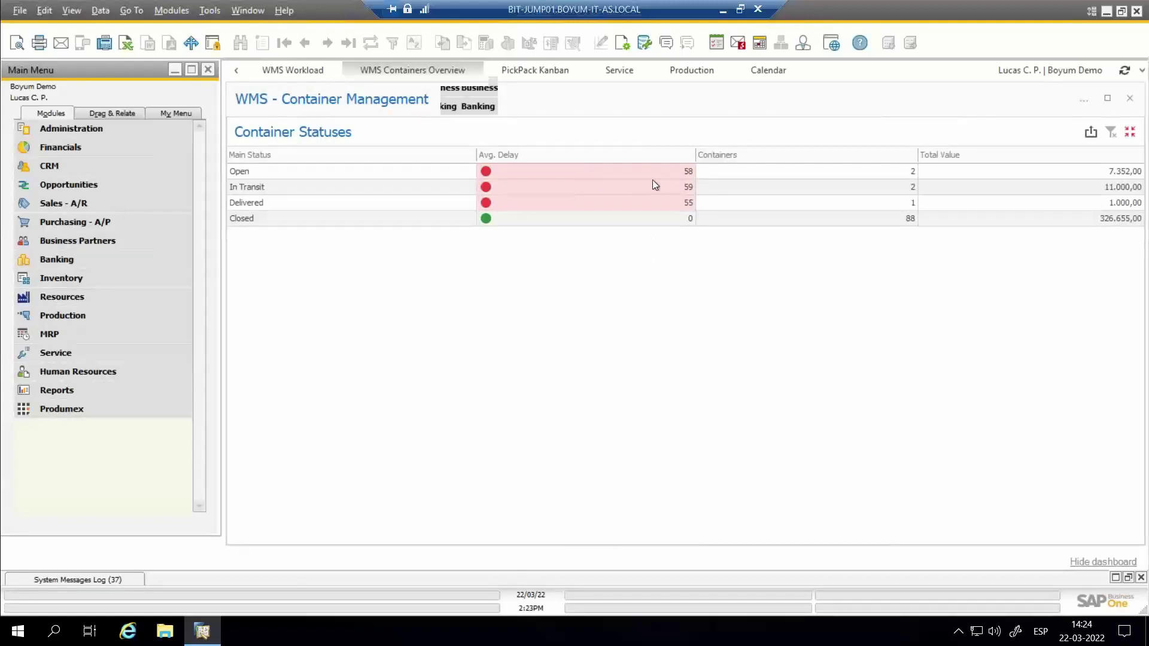
left_click(699, 188)
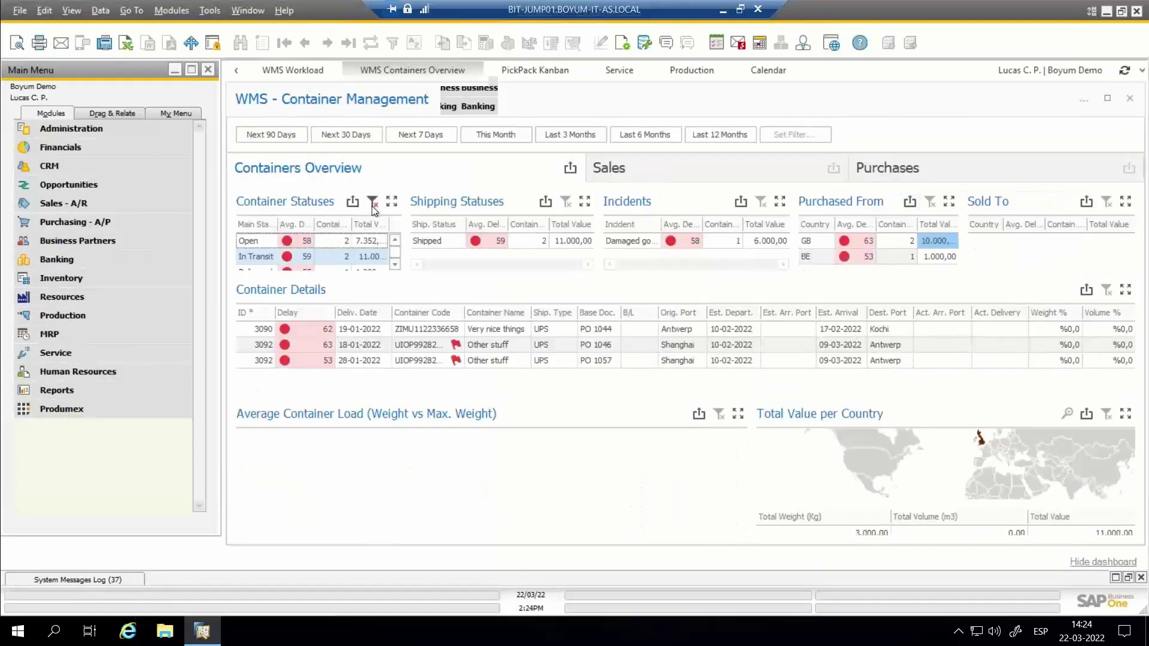
left_click(373, 202)
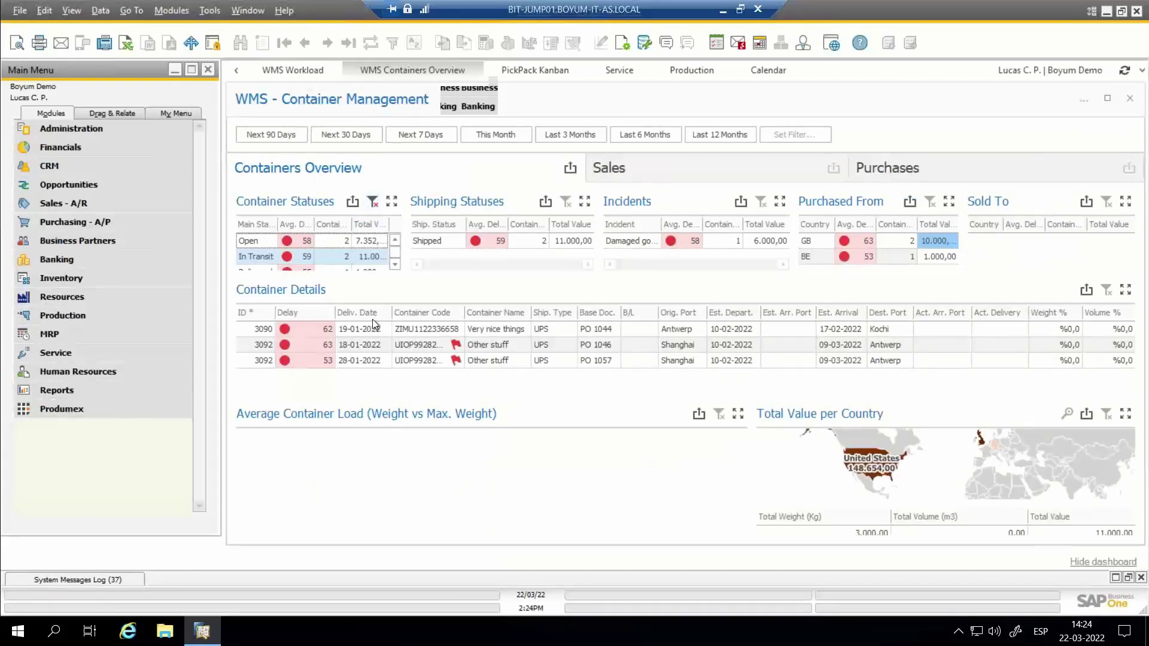
left_click(585, 201)
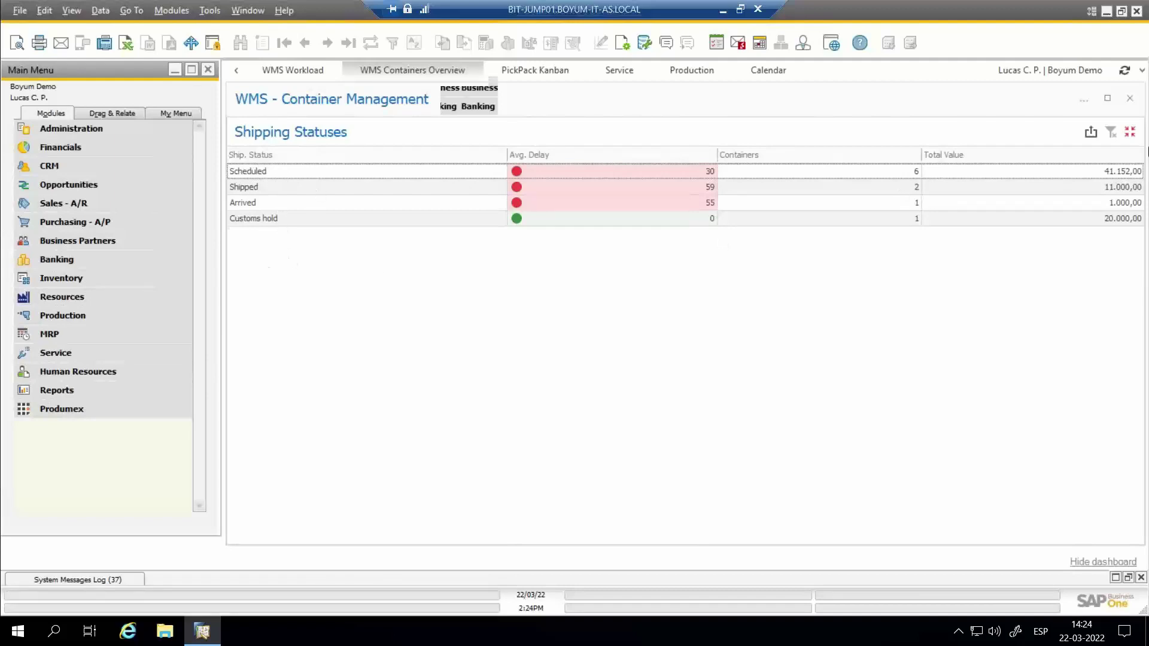
left_click(1127, 134)
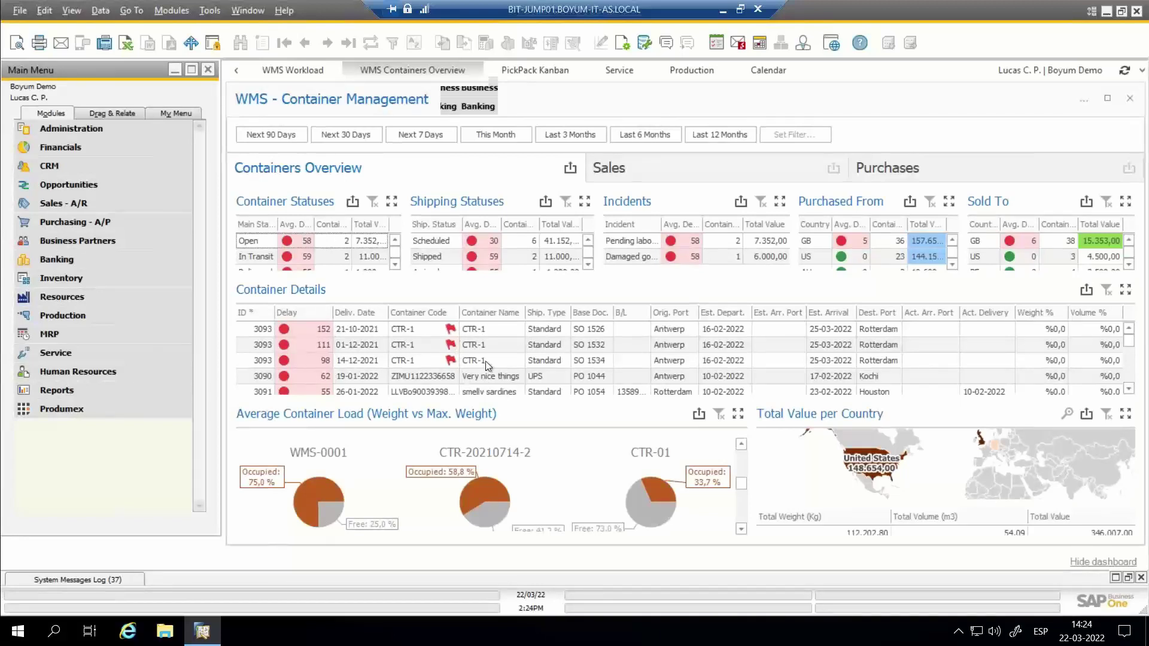
Step: Filter the containers overview by the three CTR-1 rows and by the first incident in the Incidents table, clearing each filter
left_click_drag(483, 333, 483, 360)
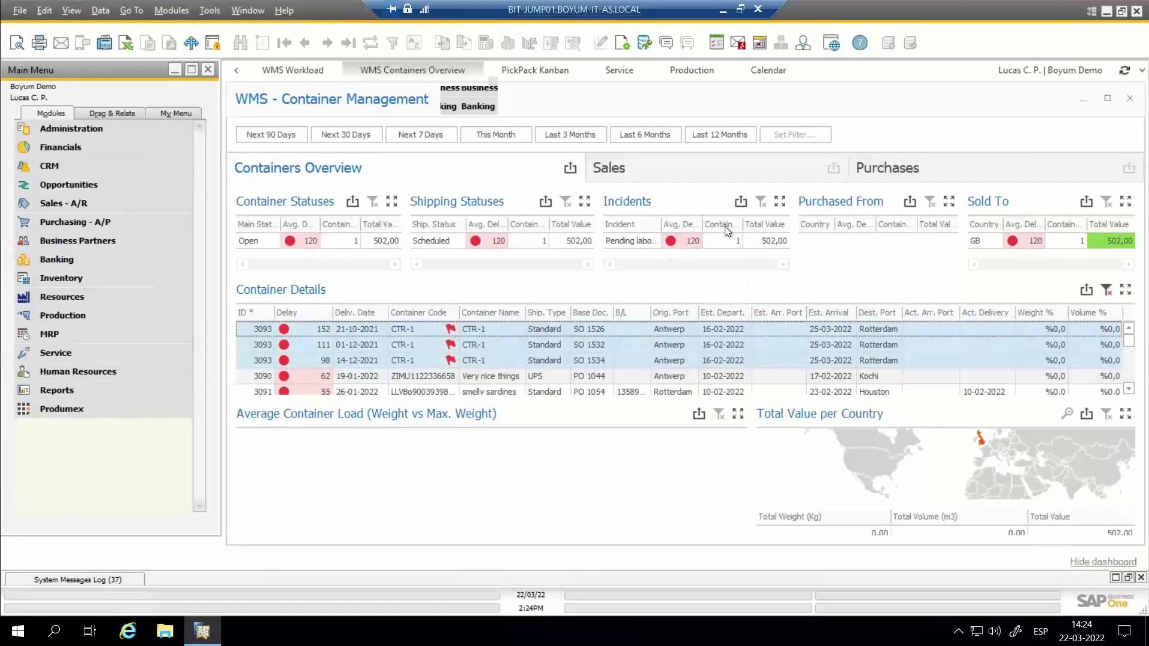
left_click(1107, 291)
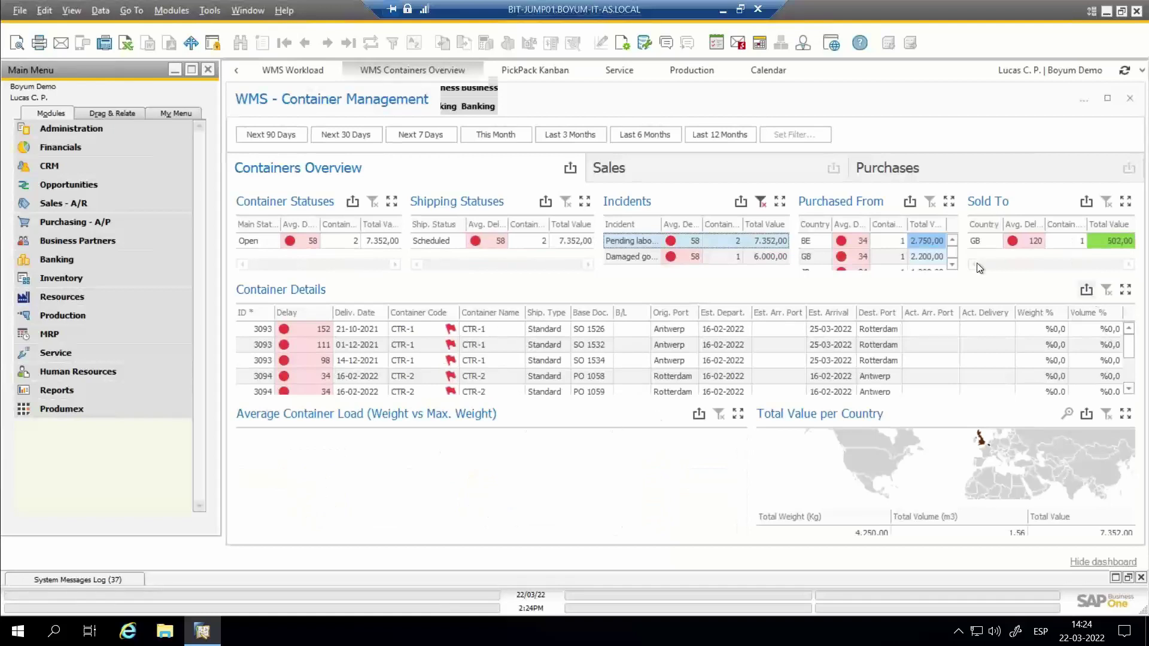
left_click(761, 201)
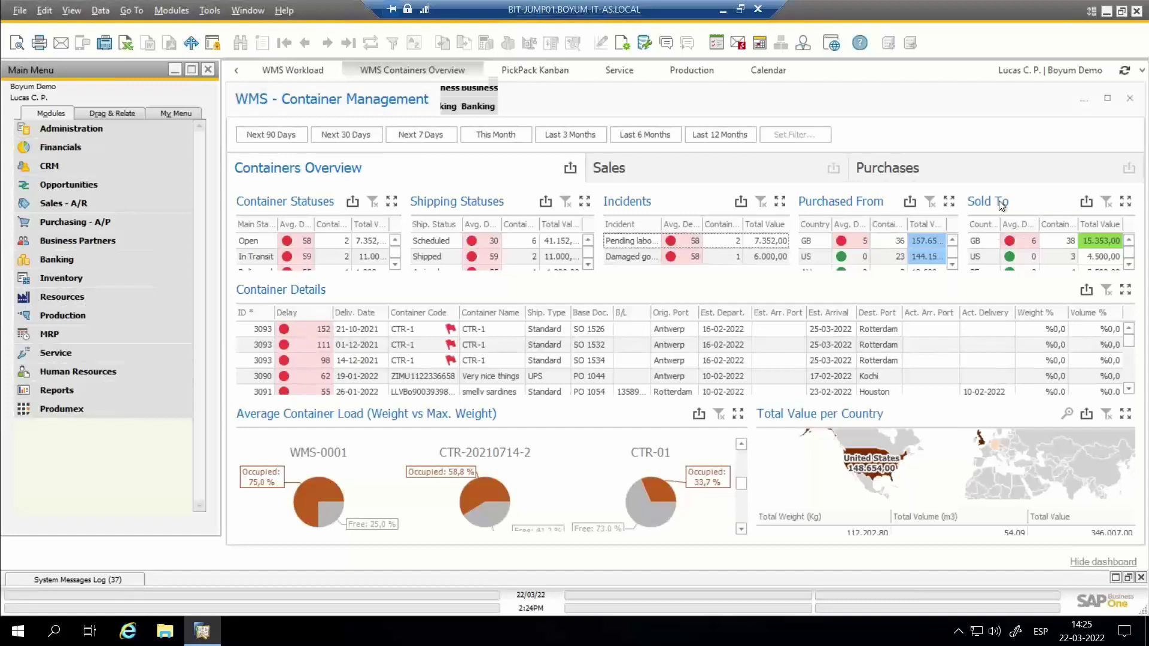
Step: Examine the Purchased From and Sold To country tables enlarged, restoring the overview after each
left_click(946, 202)
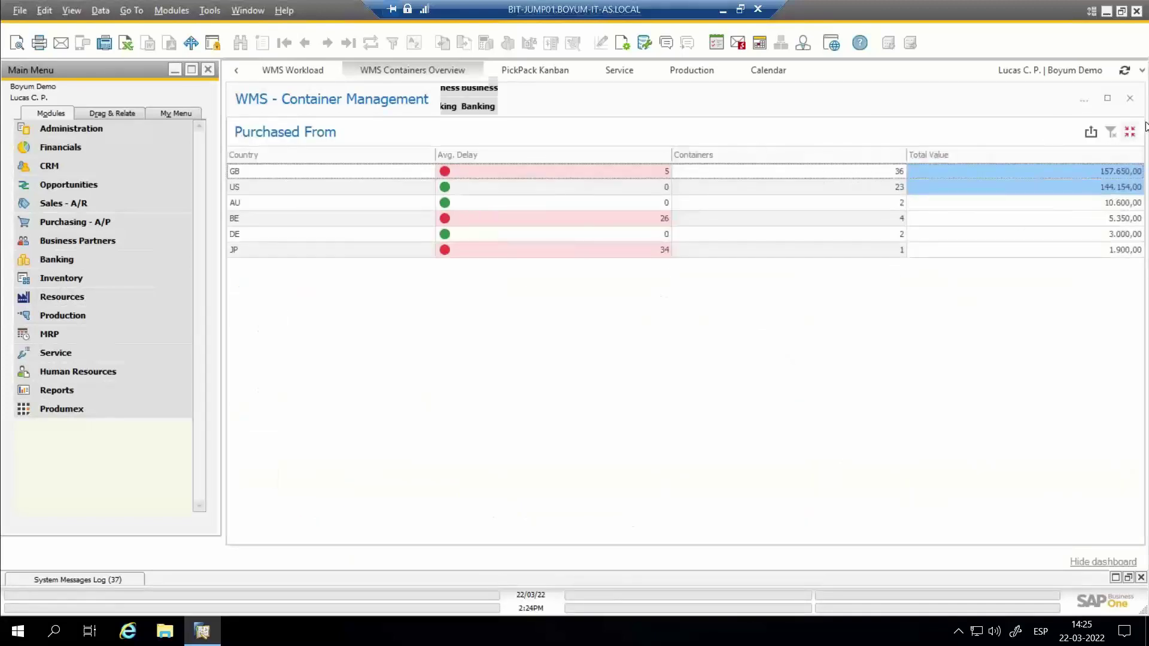
left_click(1130, 132)
left_click(1117, 197)
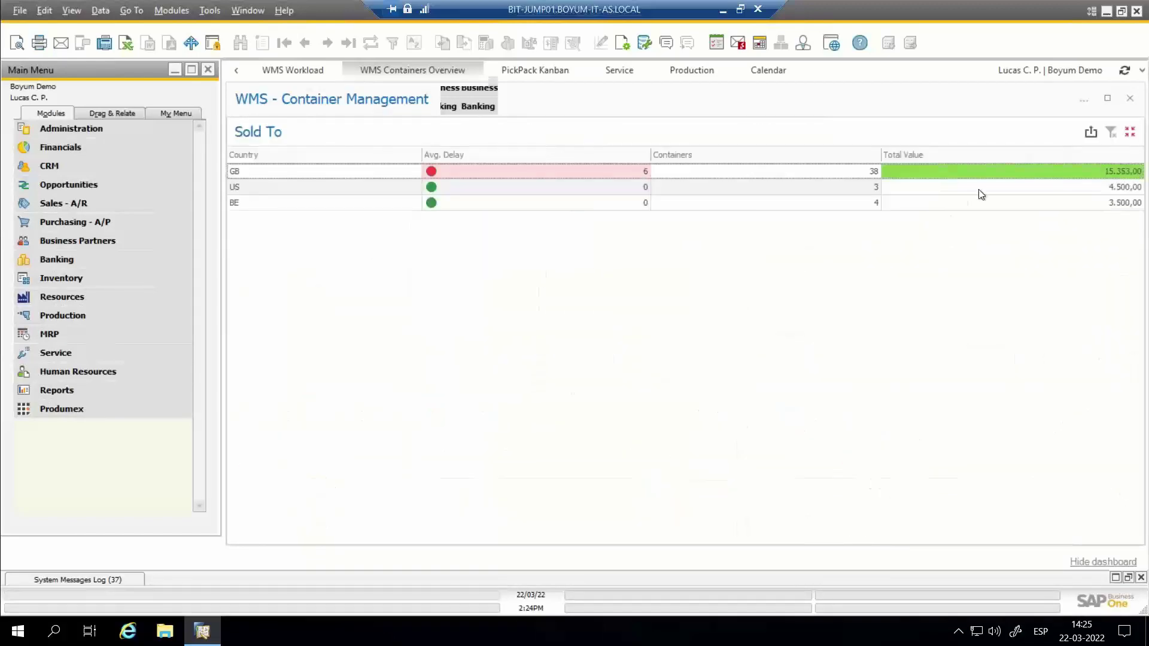
left_click(1130, 132)
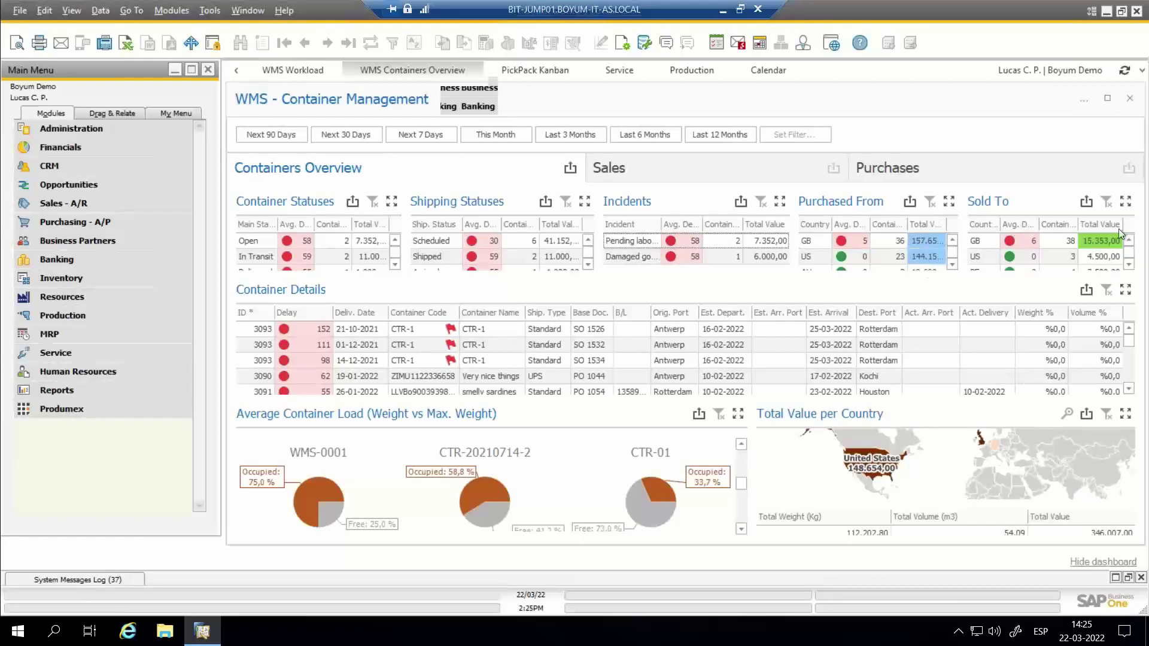
Step: Examine the weight and volume percentages throughout the enlarged Container Details table and restore the overview
left_click(1125, 289)
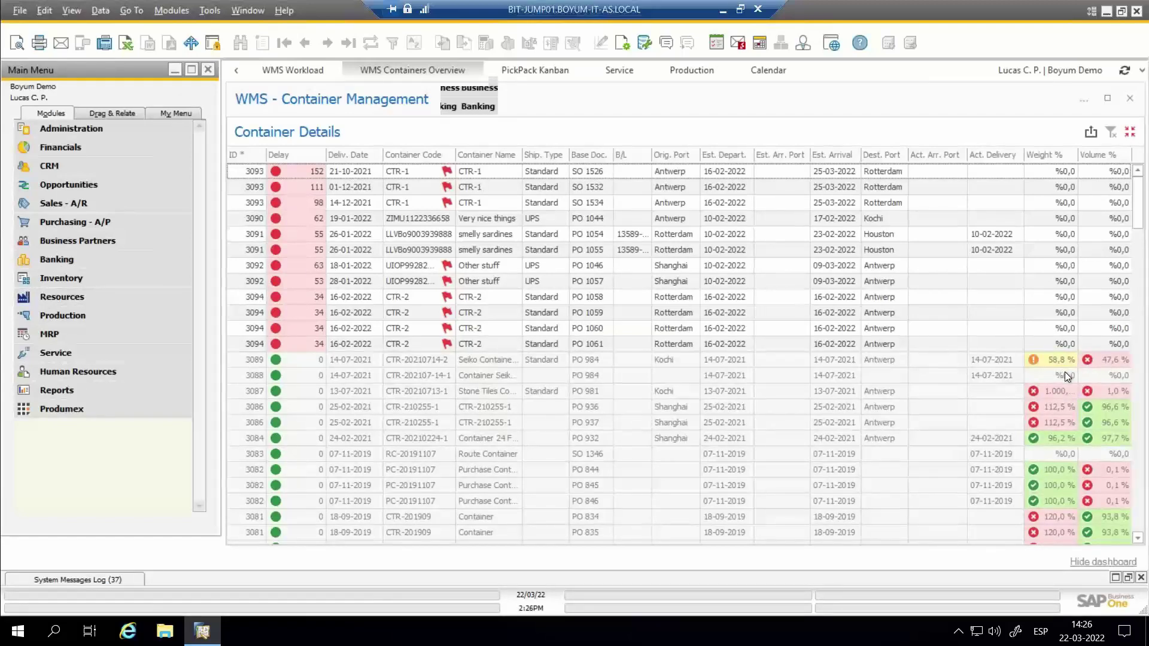
scroll(1065, 372, "down", 10)
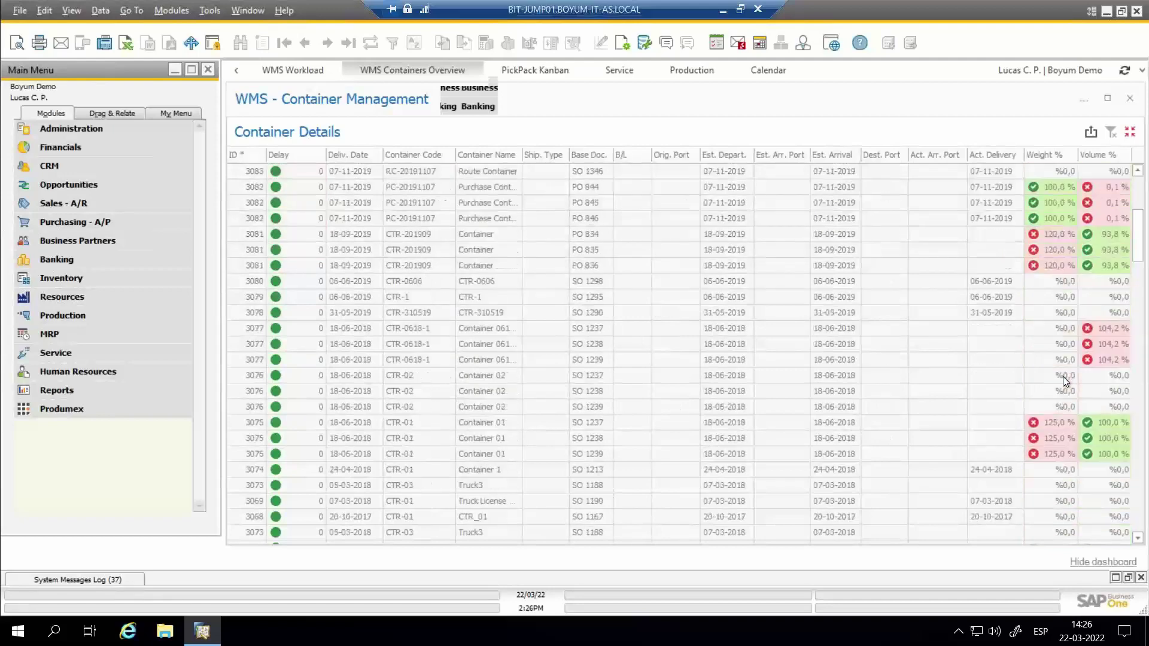
scroll(1063, 377, "down", 15)
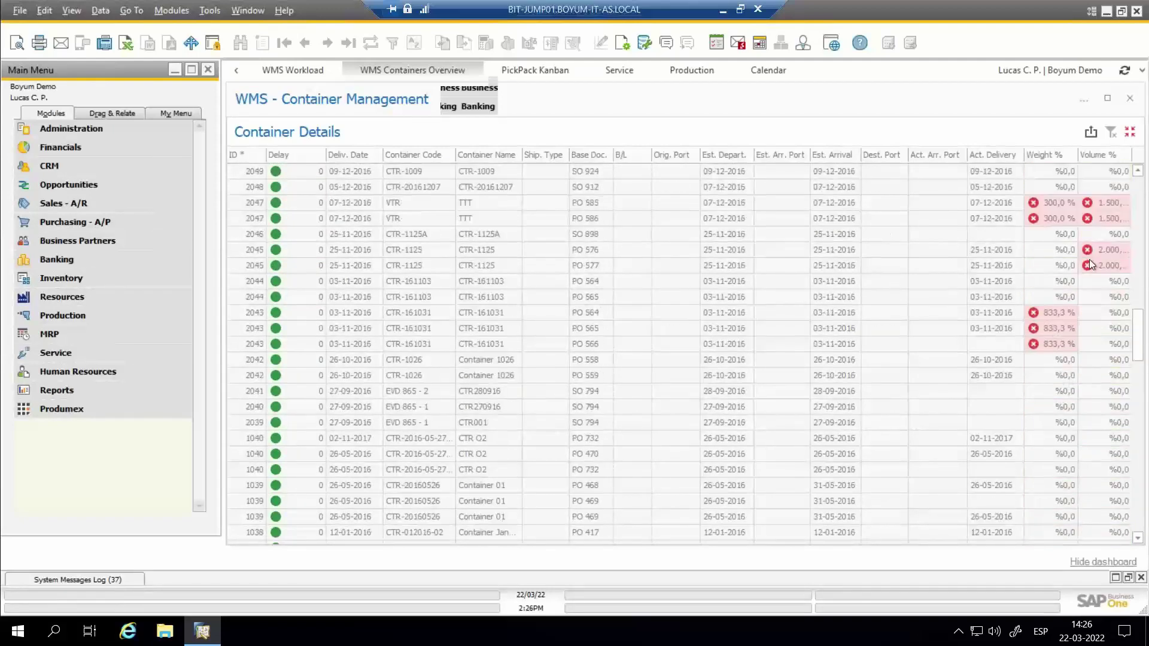
left_click(1135, 135)
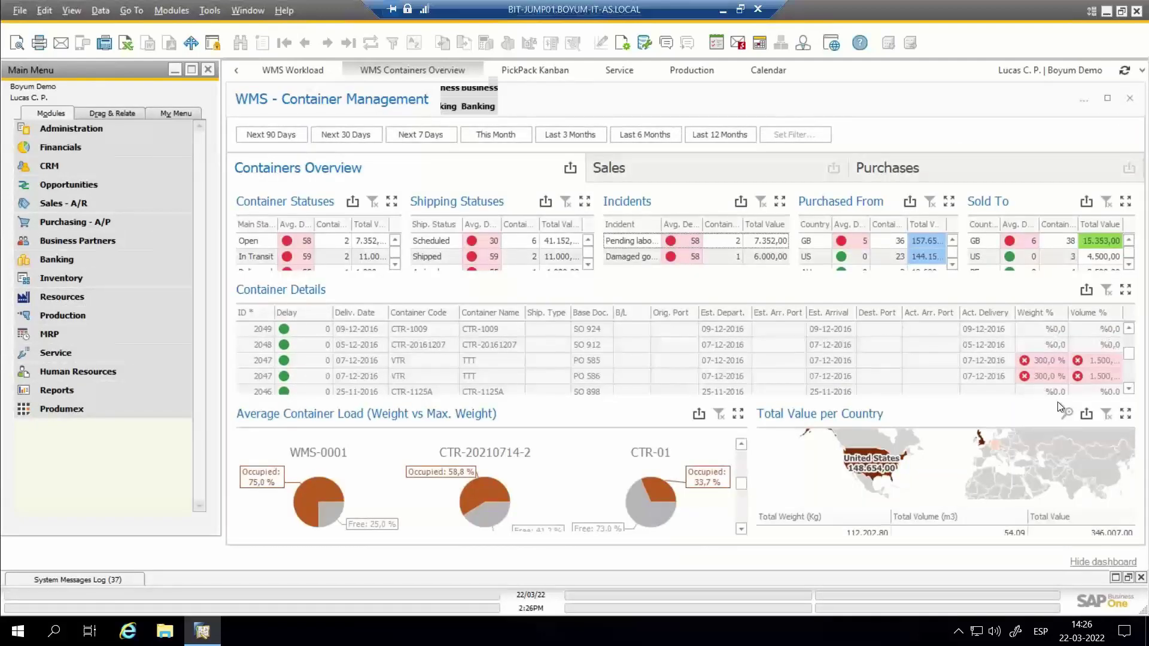
Step: Examine the occupied and free shares in the enlarged Average Container Load charts and restore the overview
left_click(741, 418)
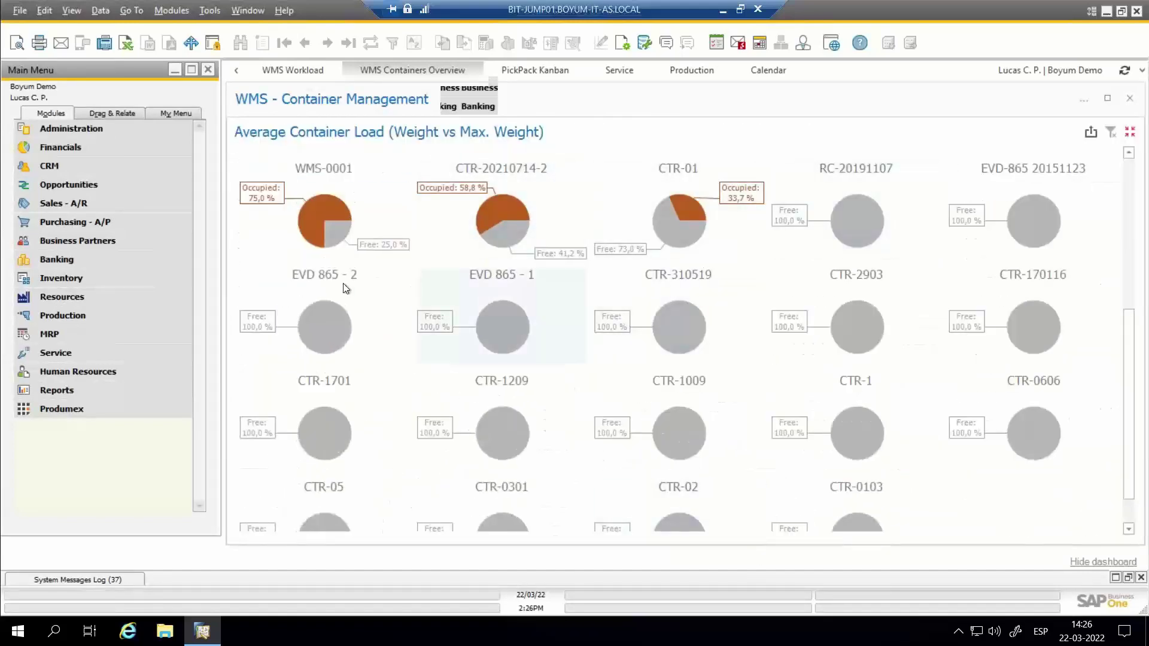
mouse_move(305, 237)
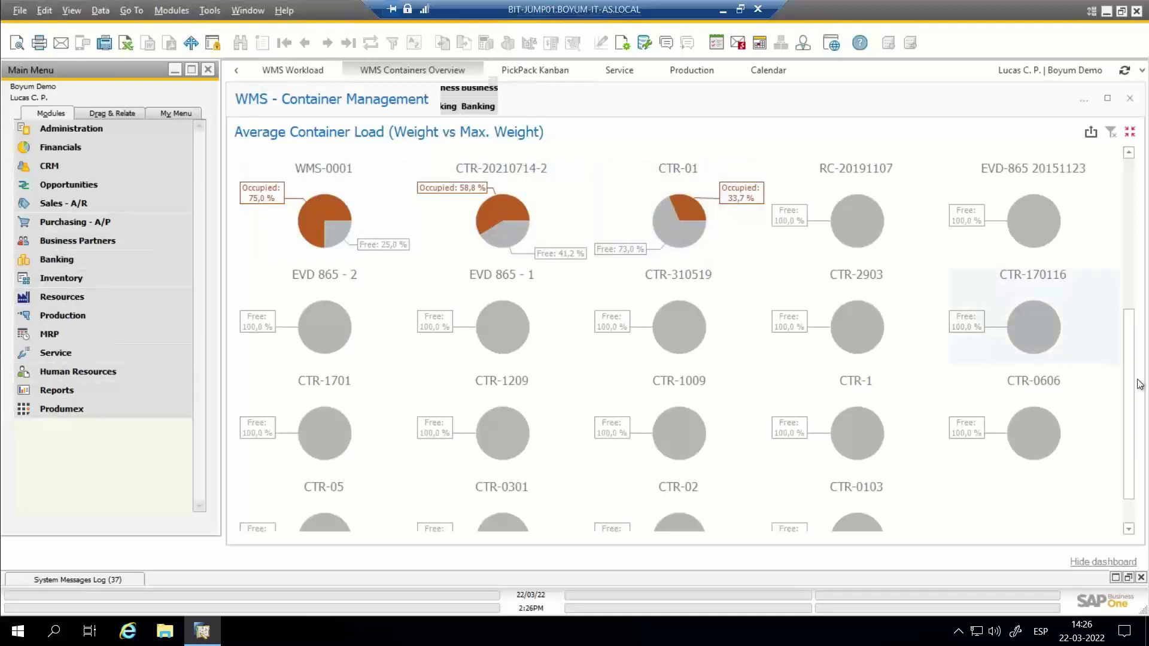
left_click_drag(1127, 404, 1128, 193)
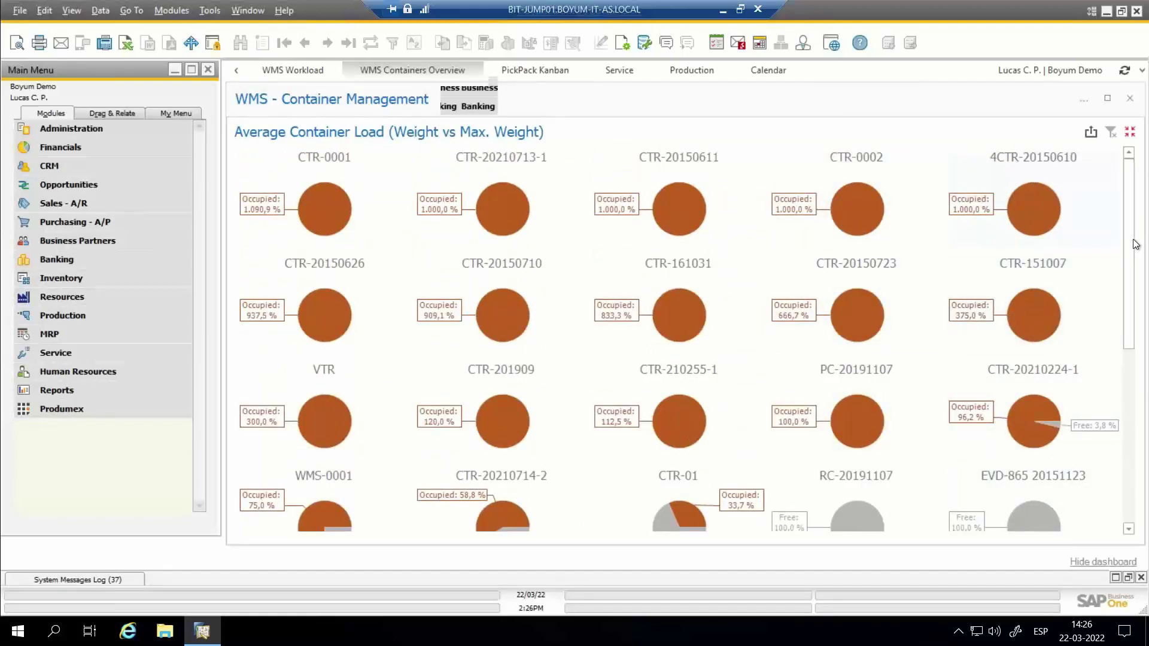
left_click_drag(1130, 248, 1133, 415)
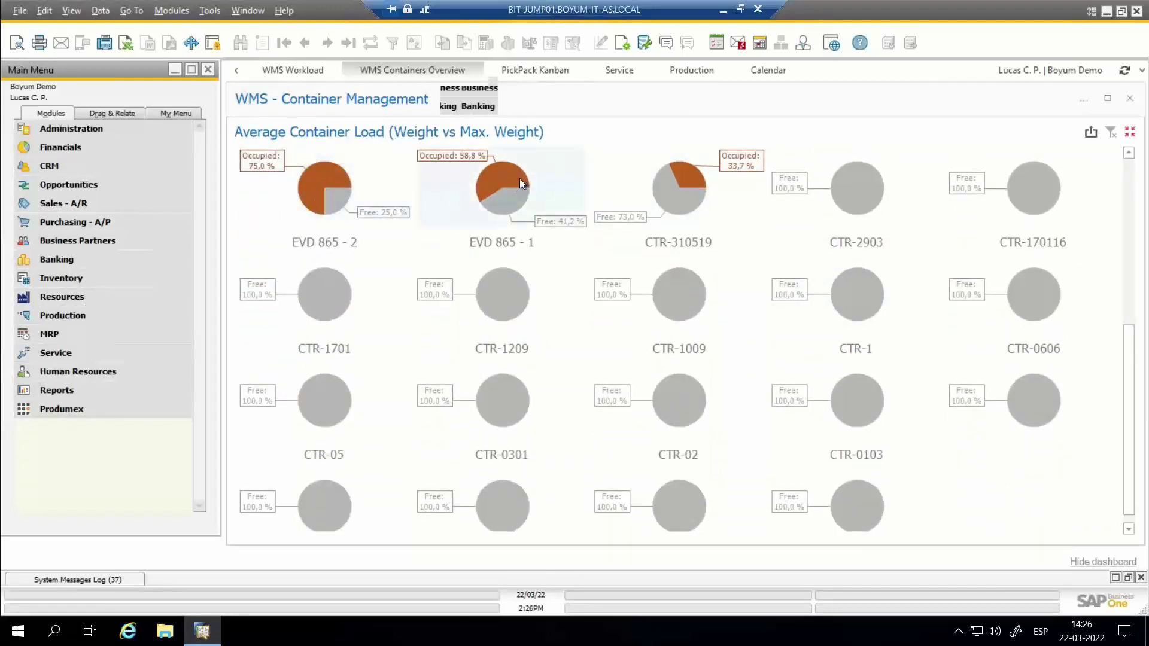
left_click(1130, 131)
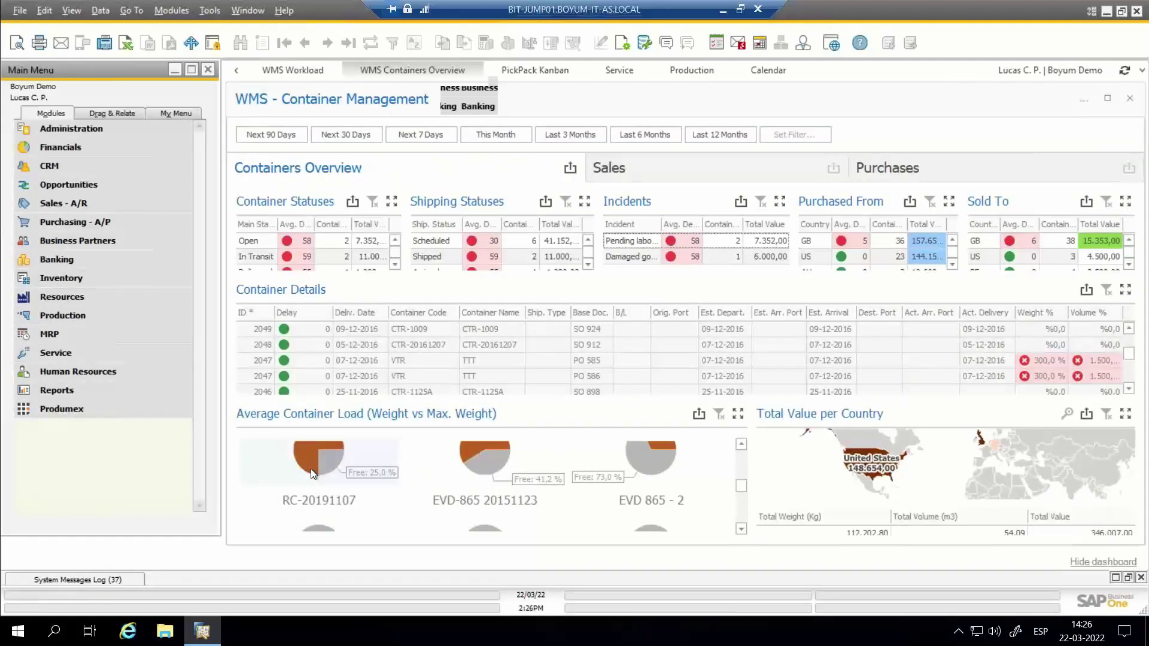
Step: Filter the overview by the load charts of containers WMS-0001, CTR-201909 and VTR in turn, and clear the filter
left_click(334, 452)
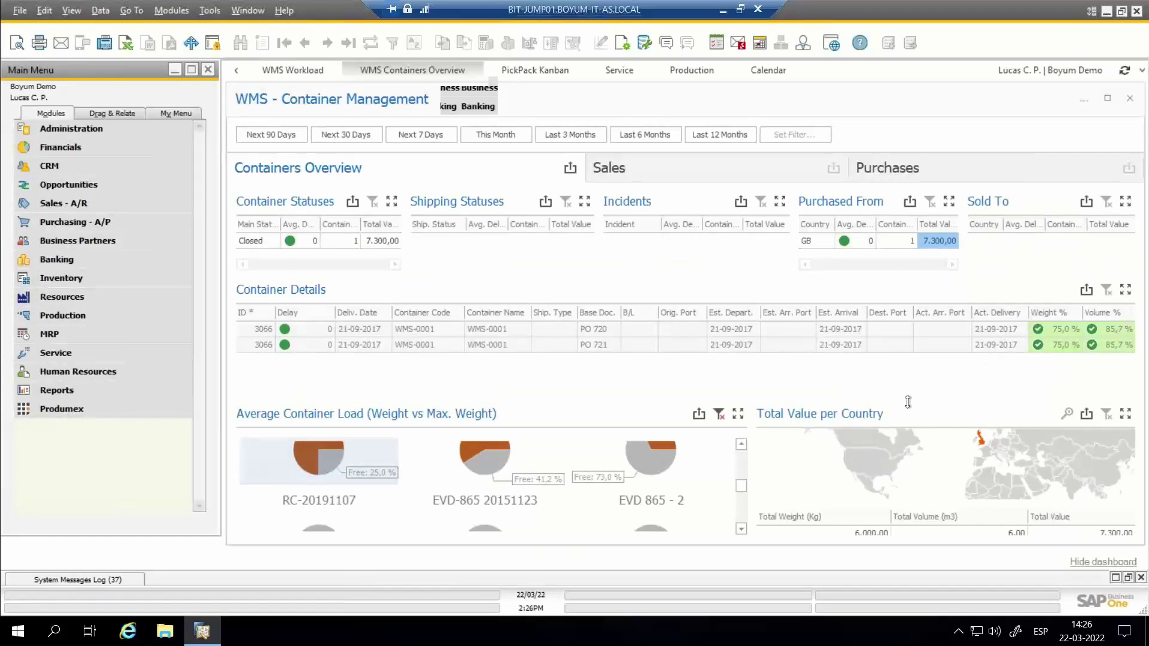
left_click(740, 446)
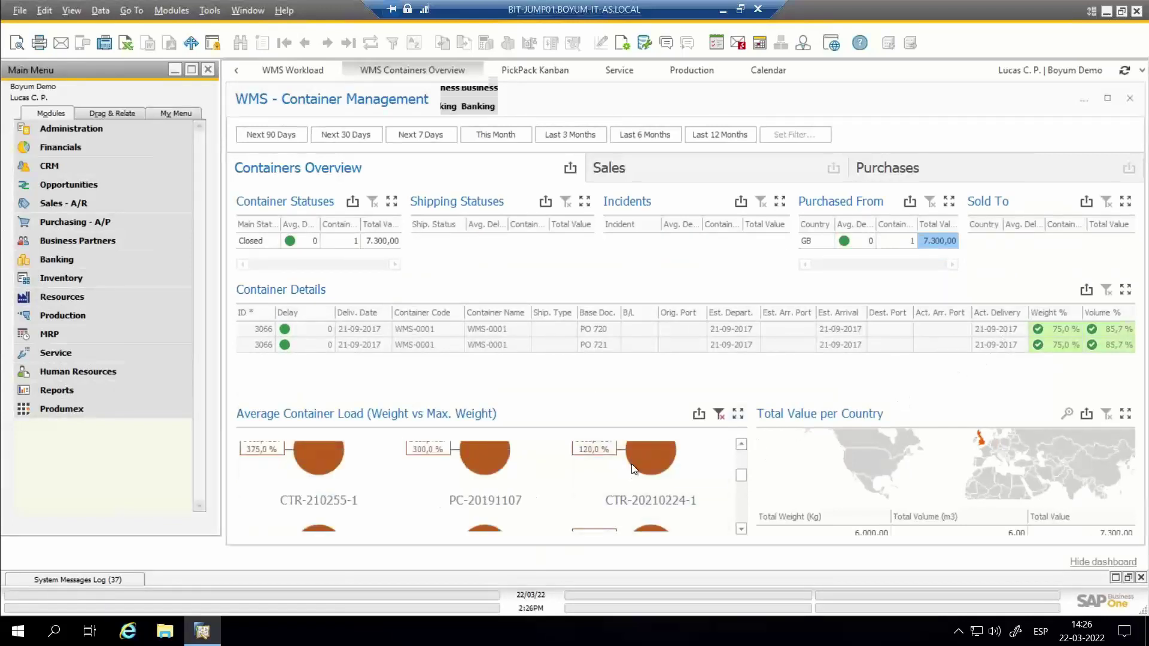
left_click(633, 467)
left_click(496, 455)
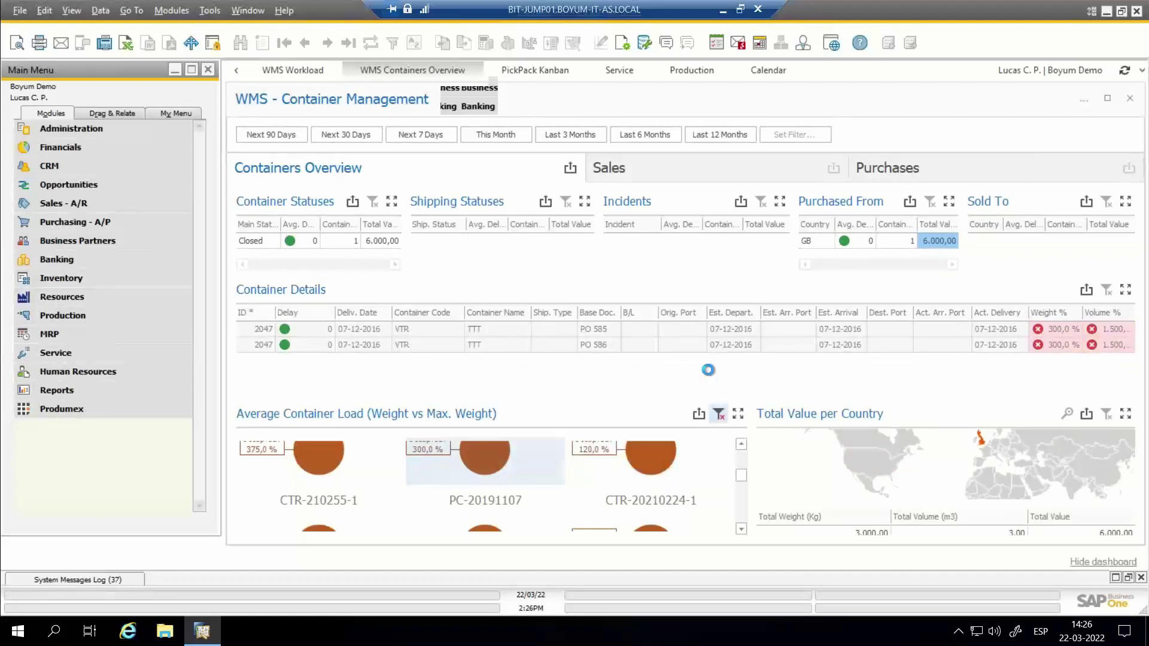
left_click(619, 530)
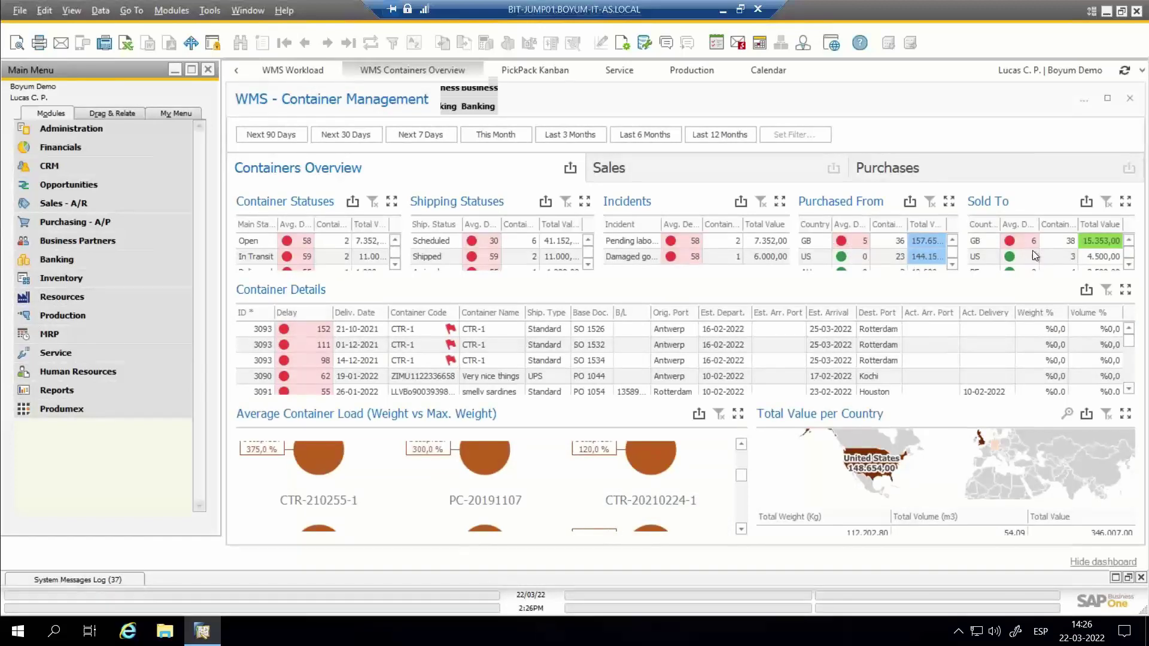
Step: Examine the totals for GB and DE on the enlarged Total Value per Country map and restore the overview
left_click(1126, 414)
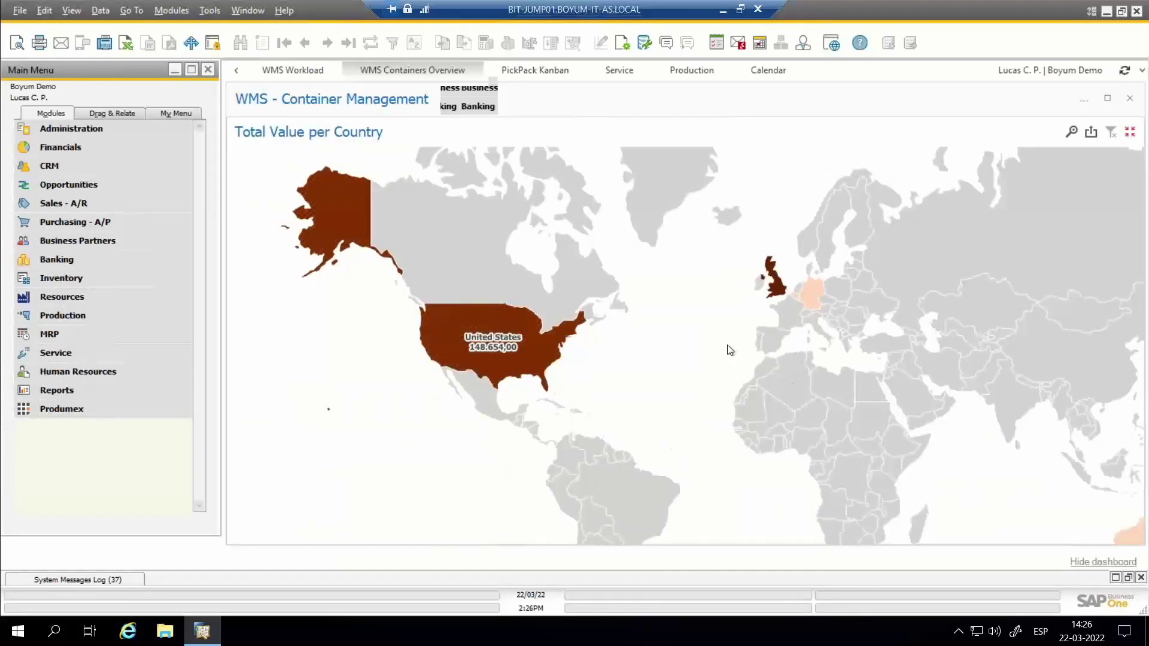
mouse_move(529, 361)
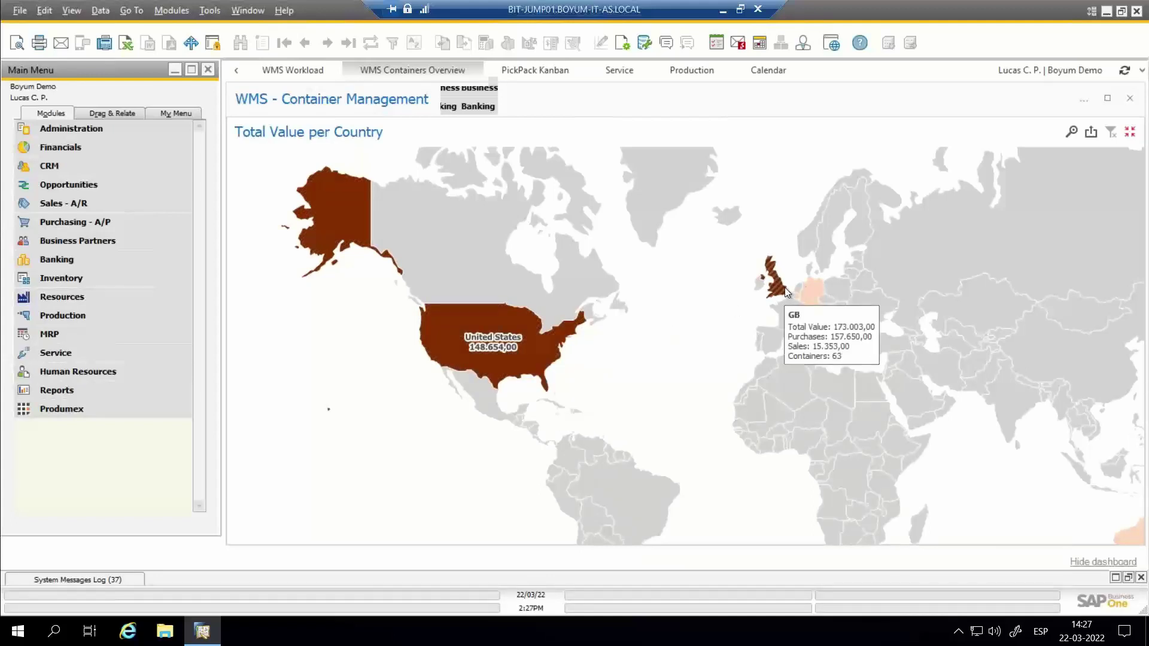
mouse_move(818, 295)
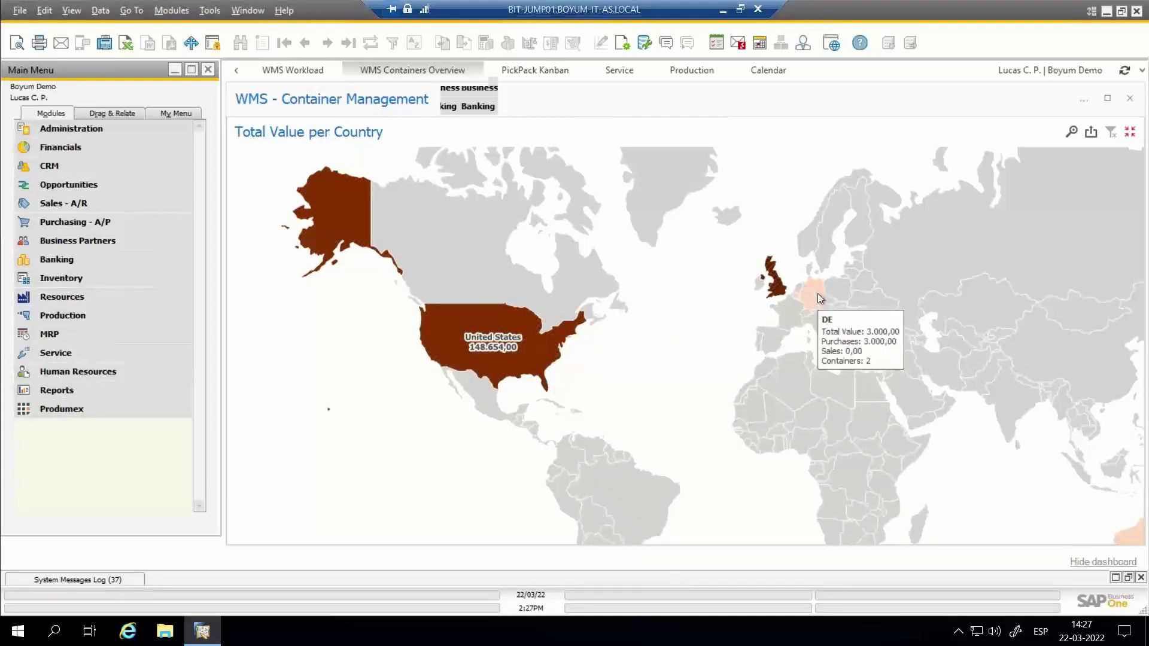
left_click(1131, 134)
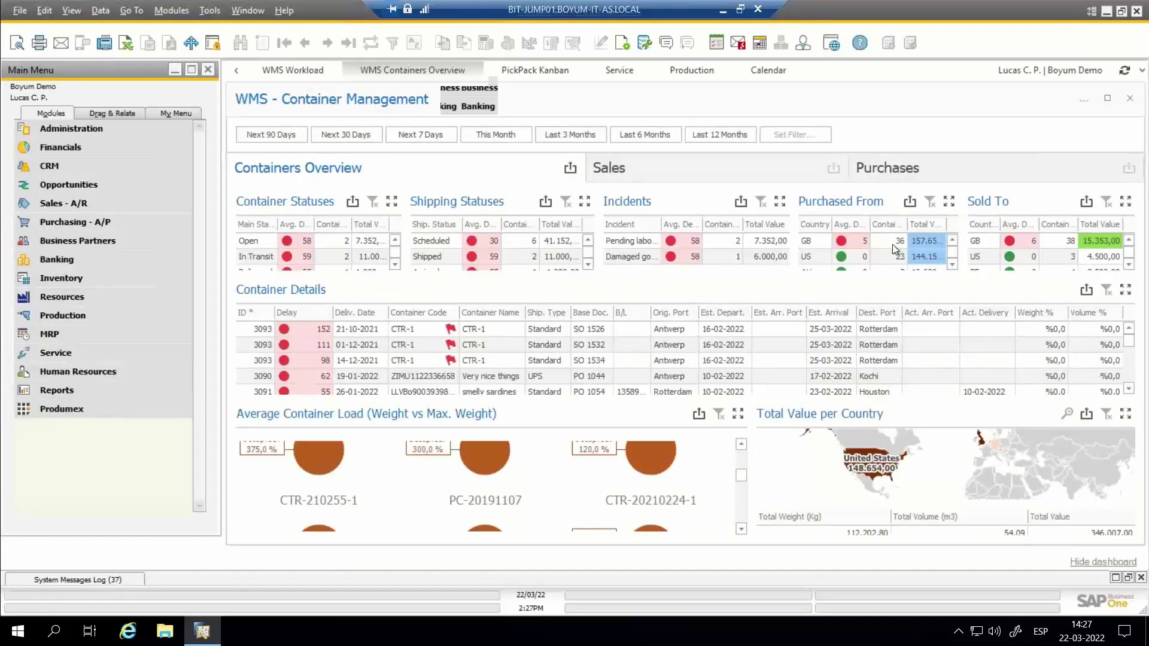
Step: Filter the overview by purchases from GB, checking the enlarged country map, and by Open container status, clearing each filter
left_click(892, 243)
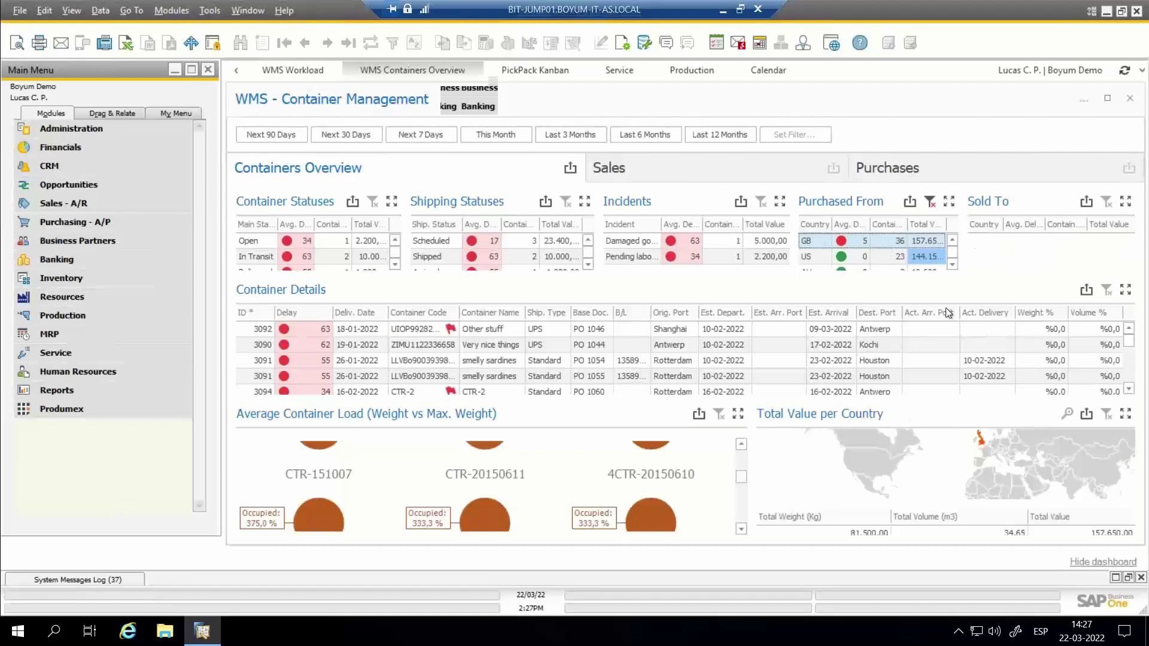
left_click(1126, 414)
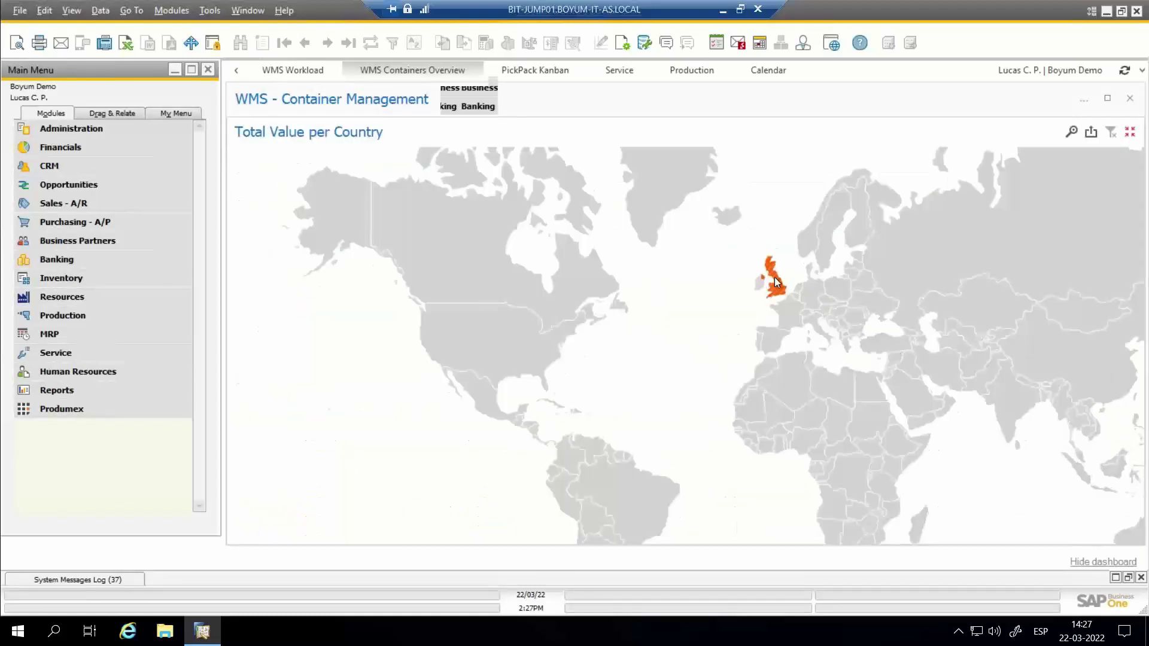
left_click(1133, 130)
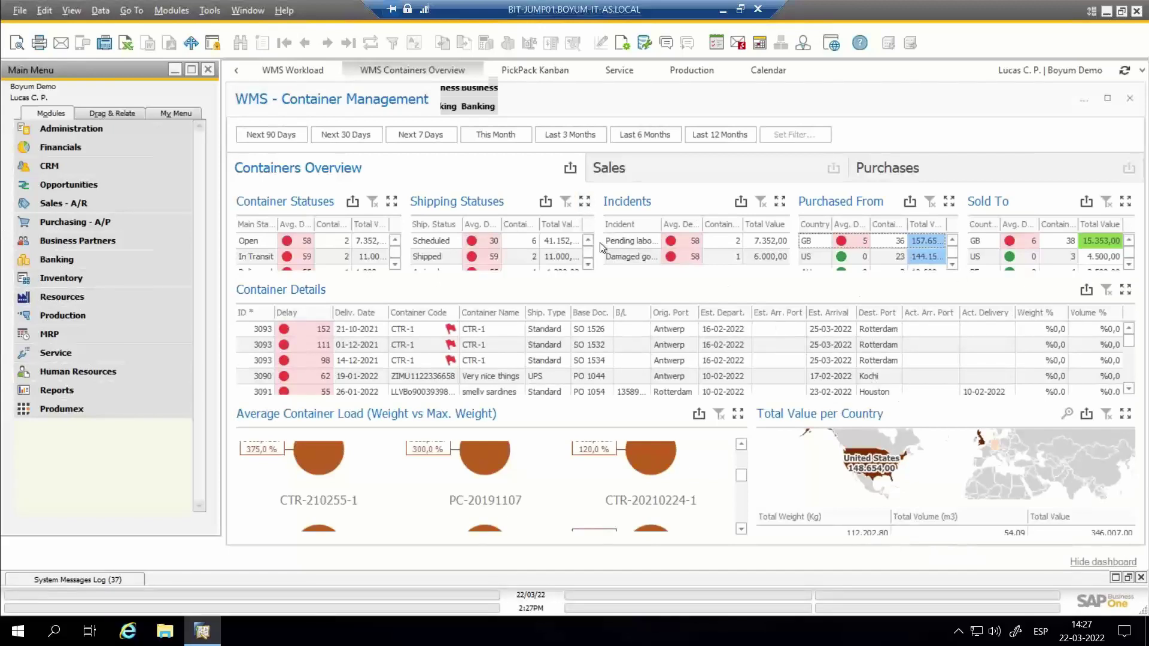
left_click(265, 243)
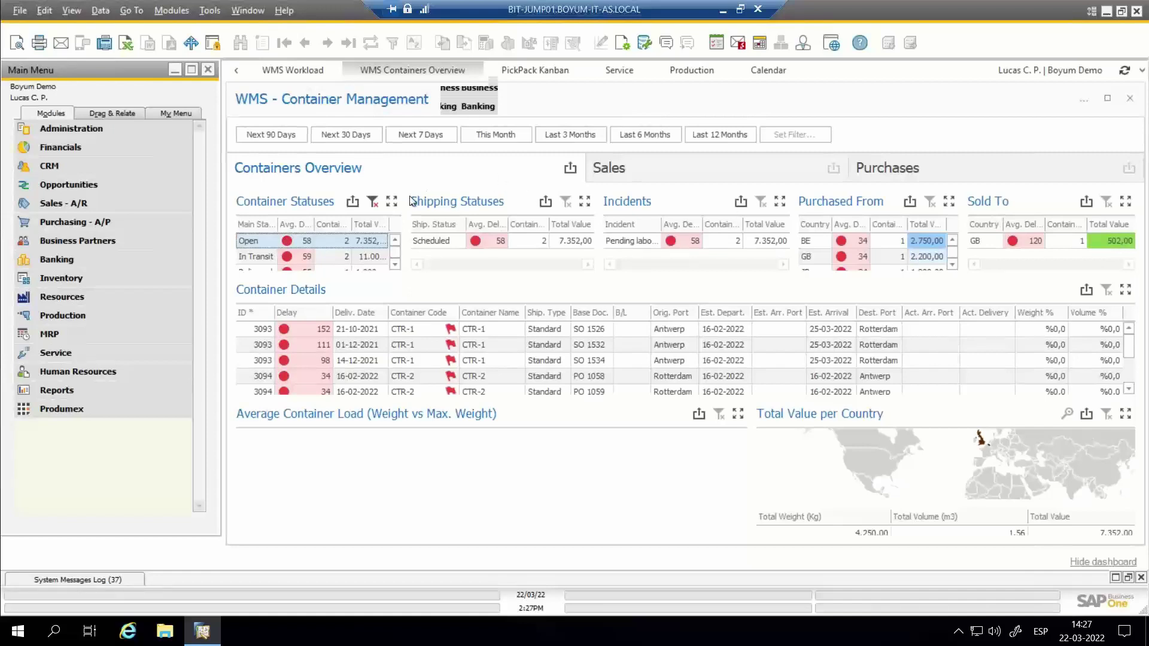
left_click(373, 202)
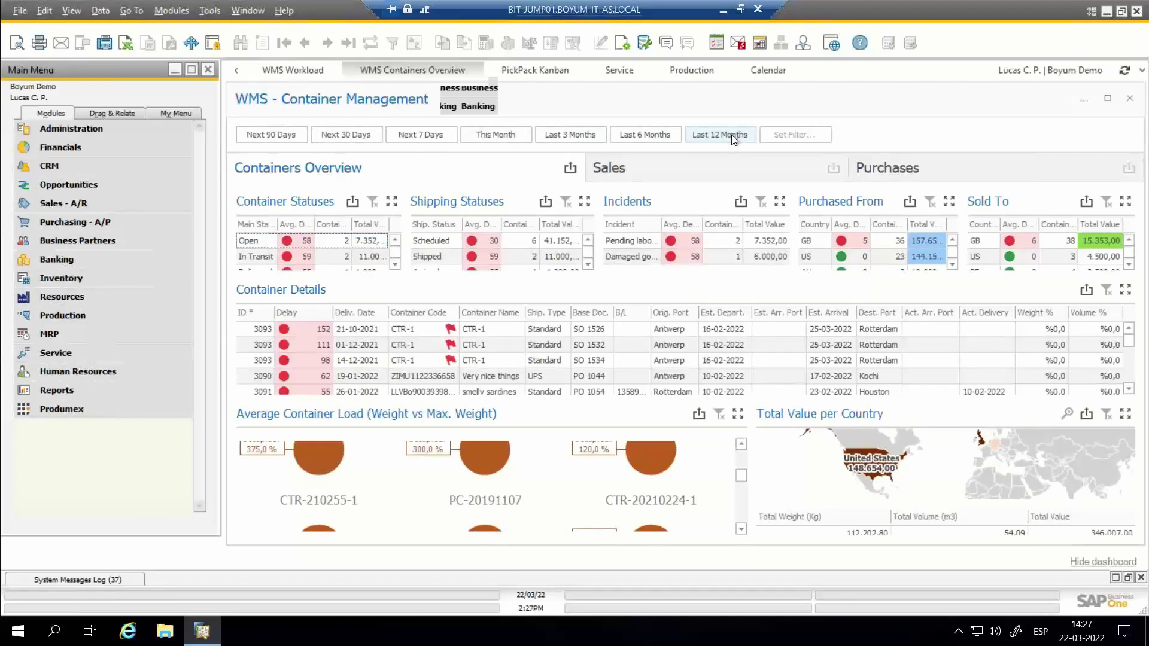
left_click(787, 135)
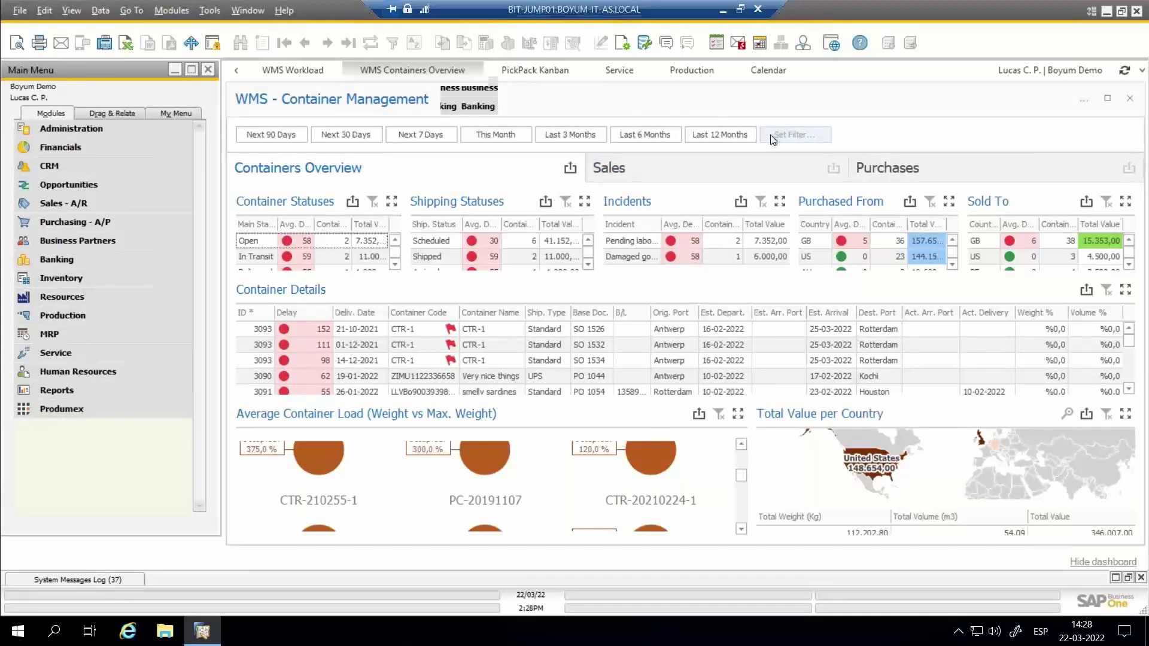
left_click(288, 137)
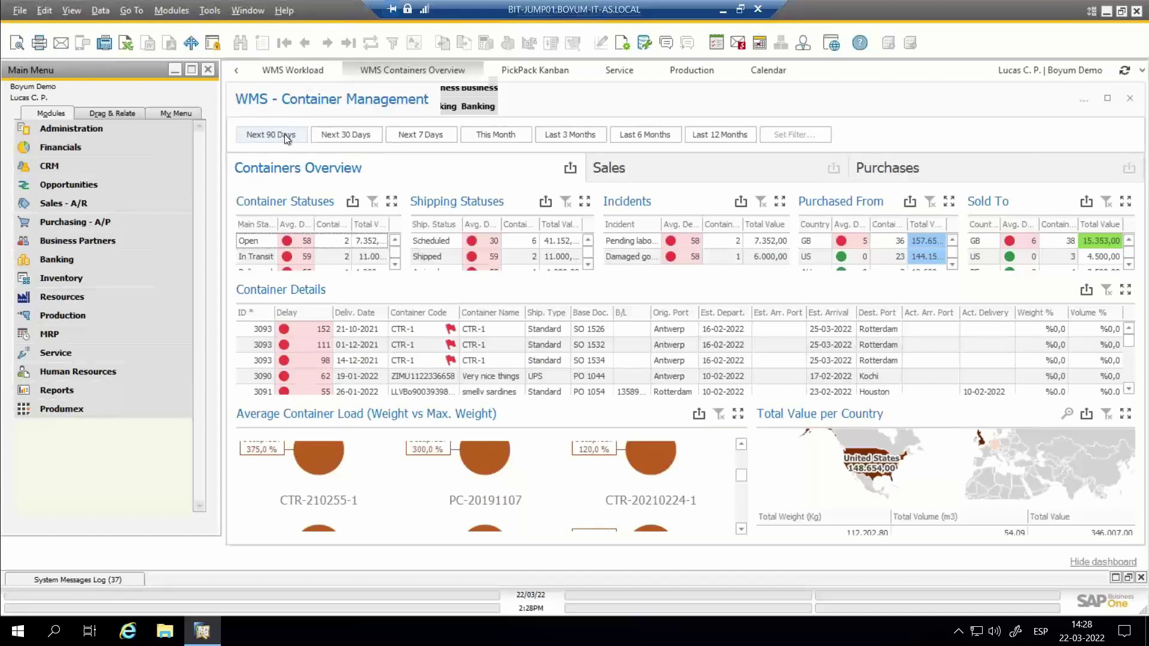
left_click(346, 135)
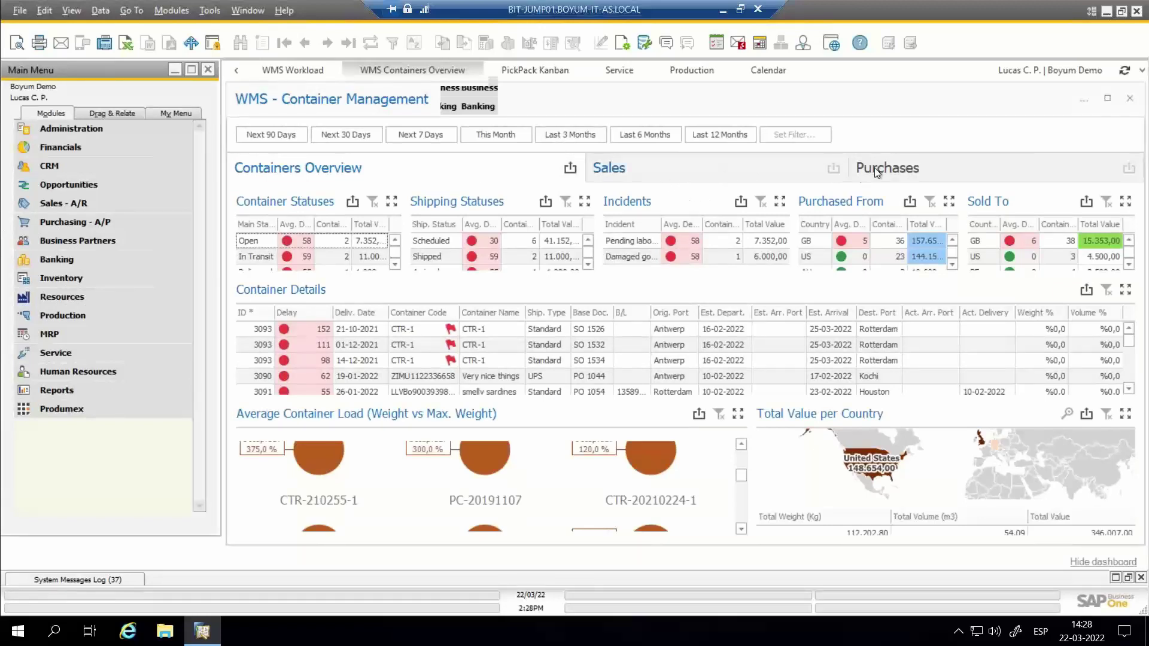
Step: Apply the Only Sales filter in the Sales view, review its effect on the Containers Overview, and clear the filter
left_click(728, 174)
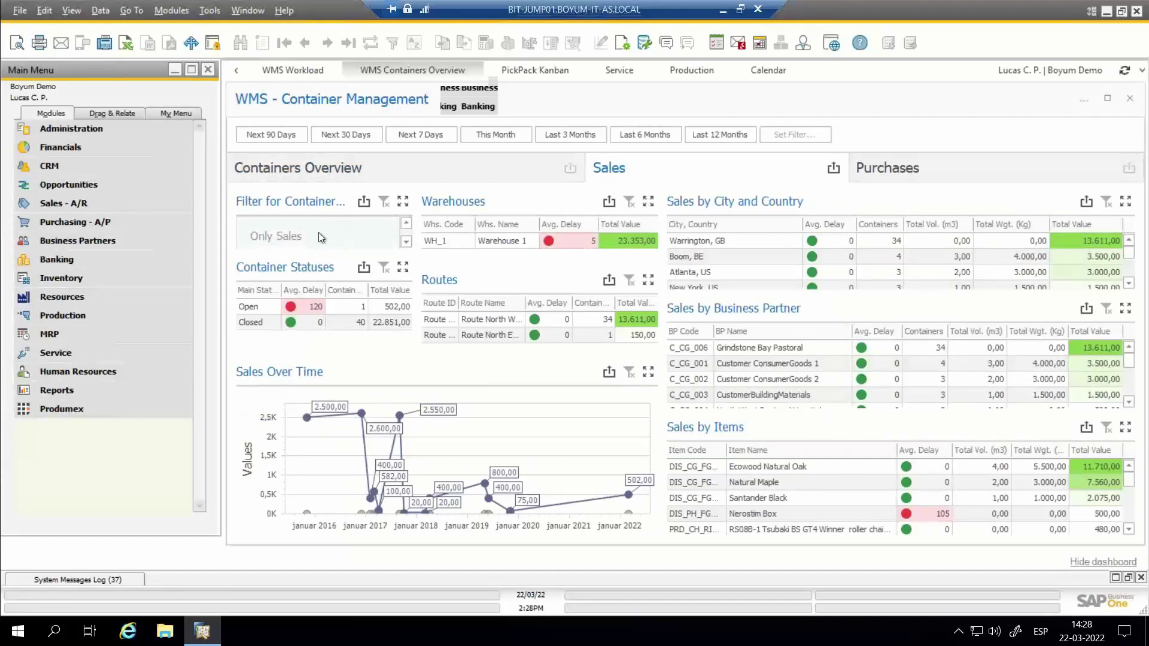
left_click(356, 174)
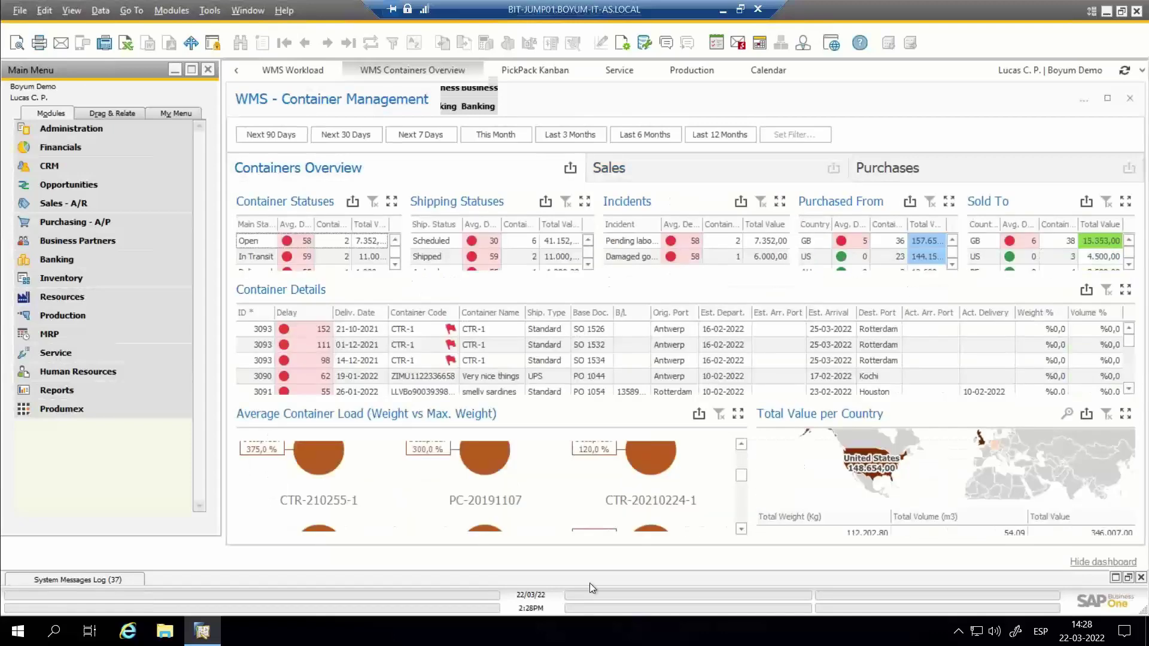
left_click(681, 167)
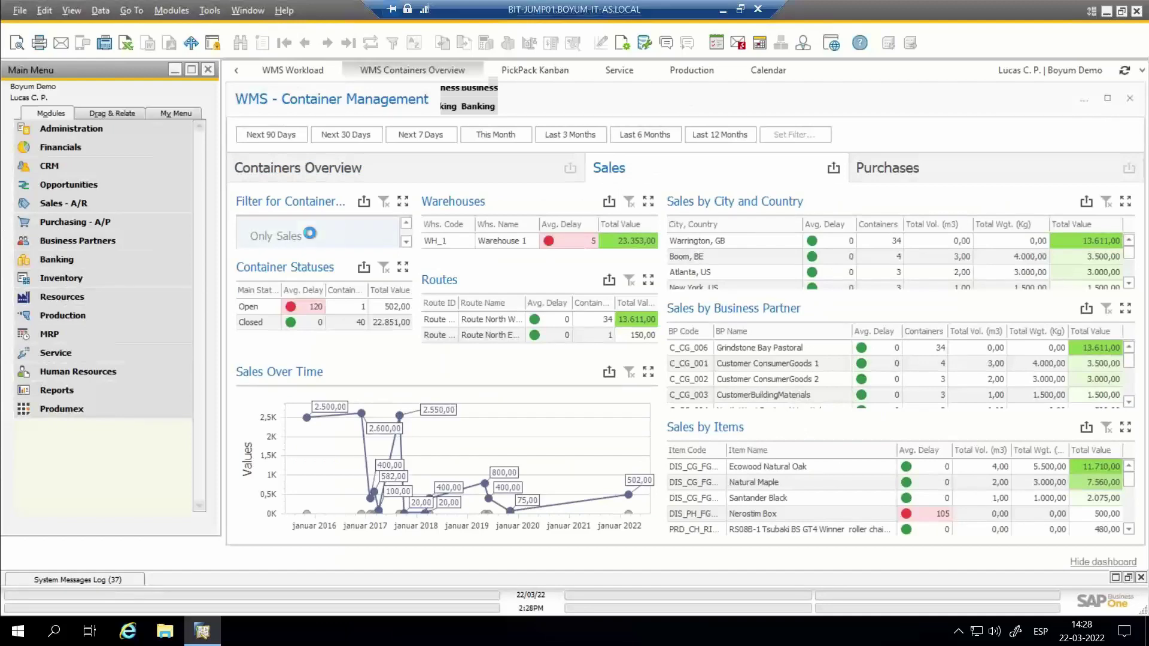
left_click(433, 164)
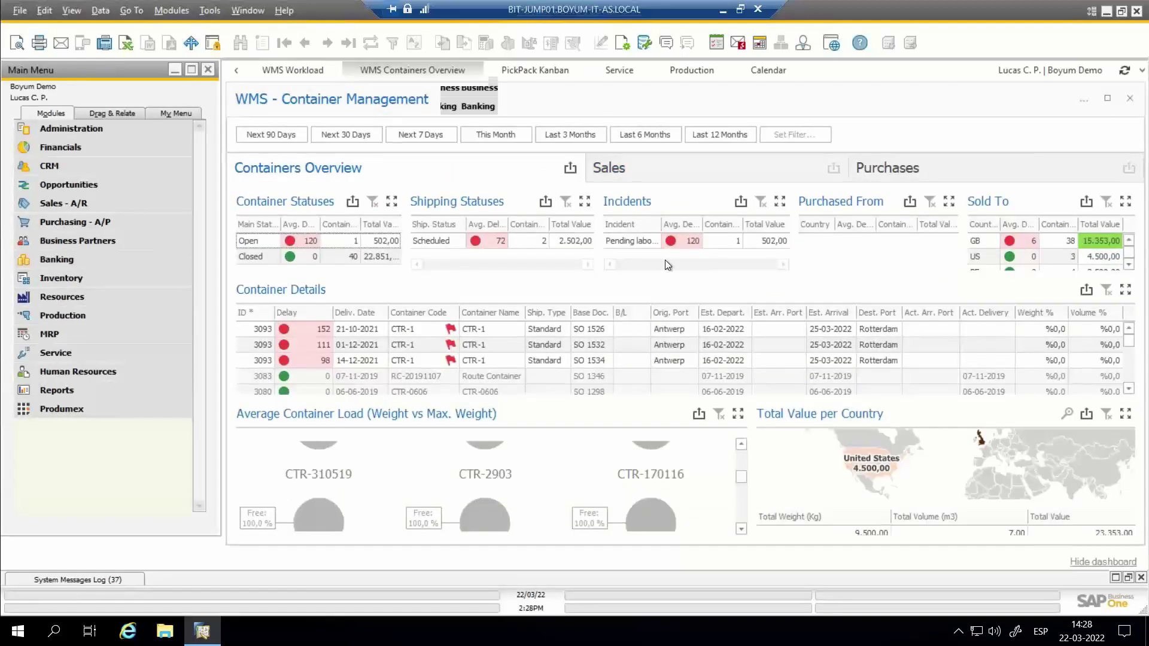
scroll(581, 455, "up", 2)
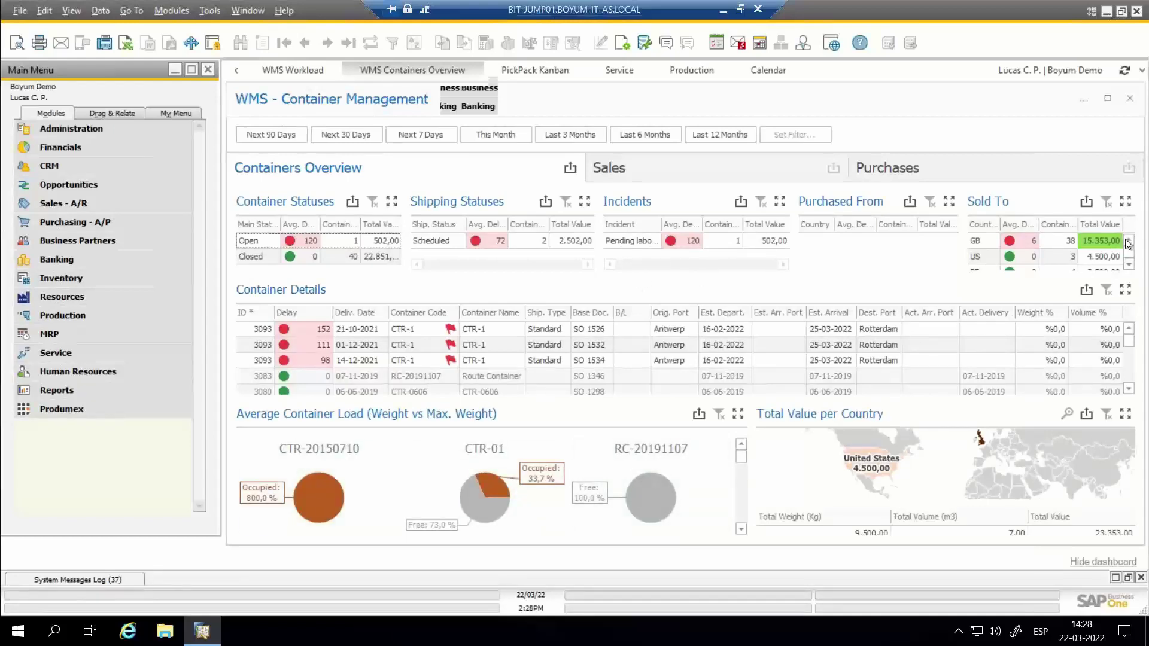
left_click(698, 175)
left_click(386, 201)
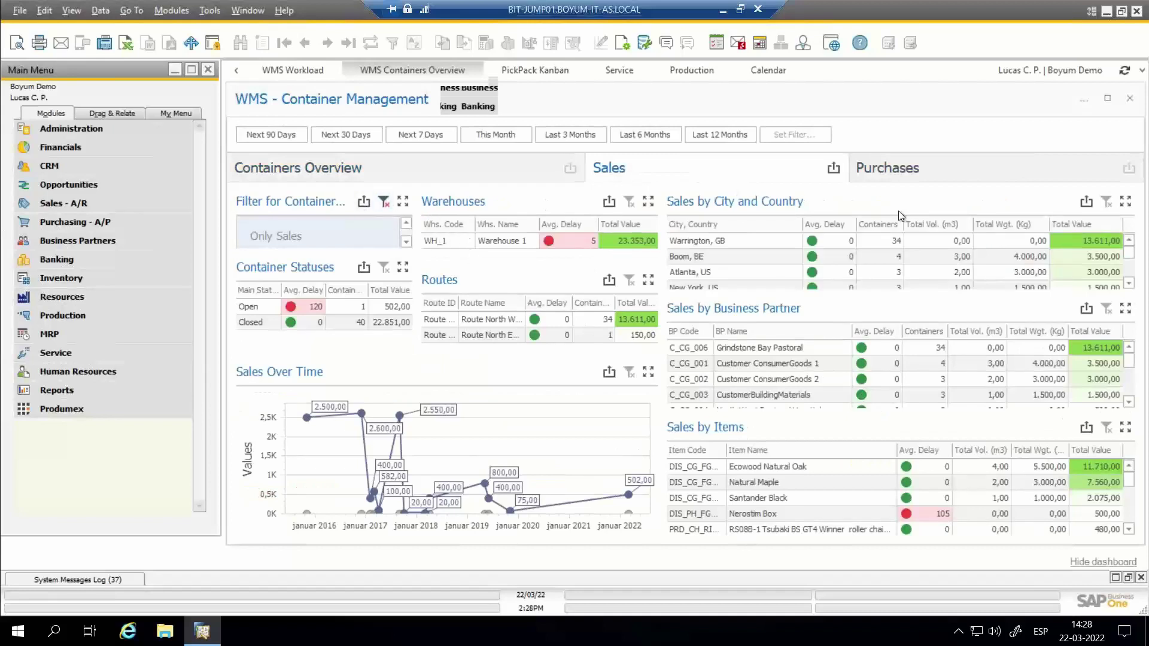
Step: Apply the Only Purchases filter in the Purchases view, review the filtered Containers Overview, and clear the filter
left_click(888, 168)
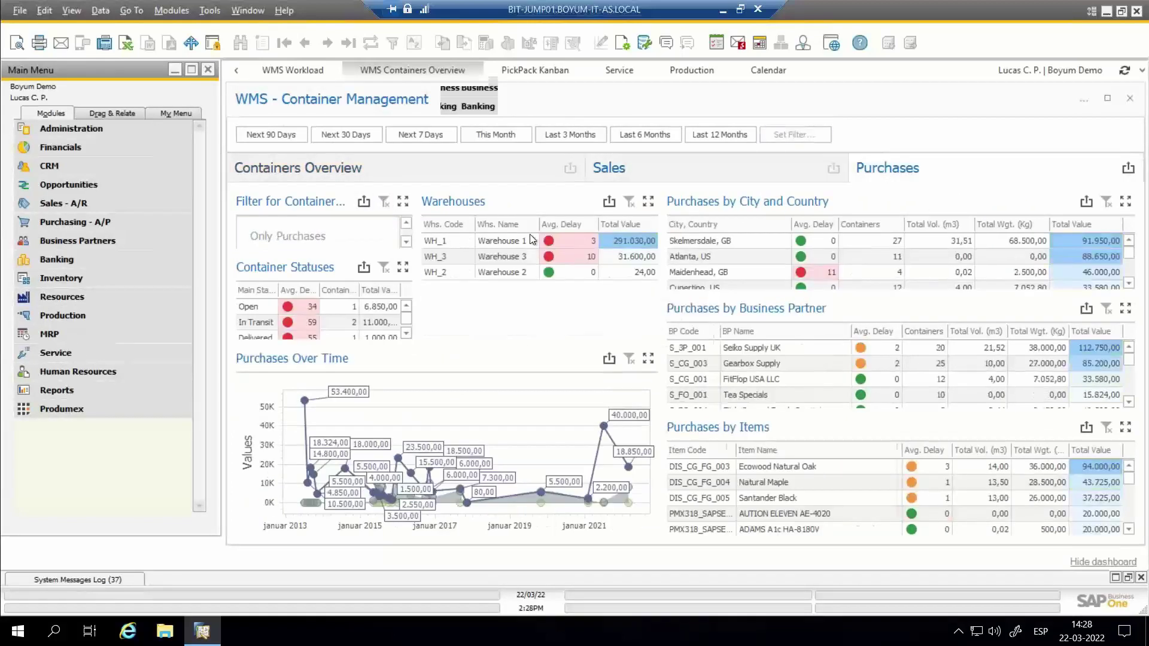
left_click(344, 234)
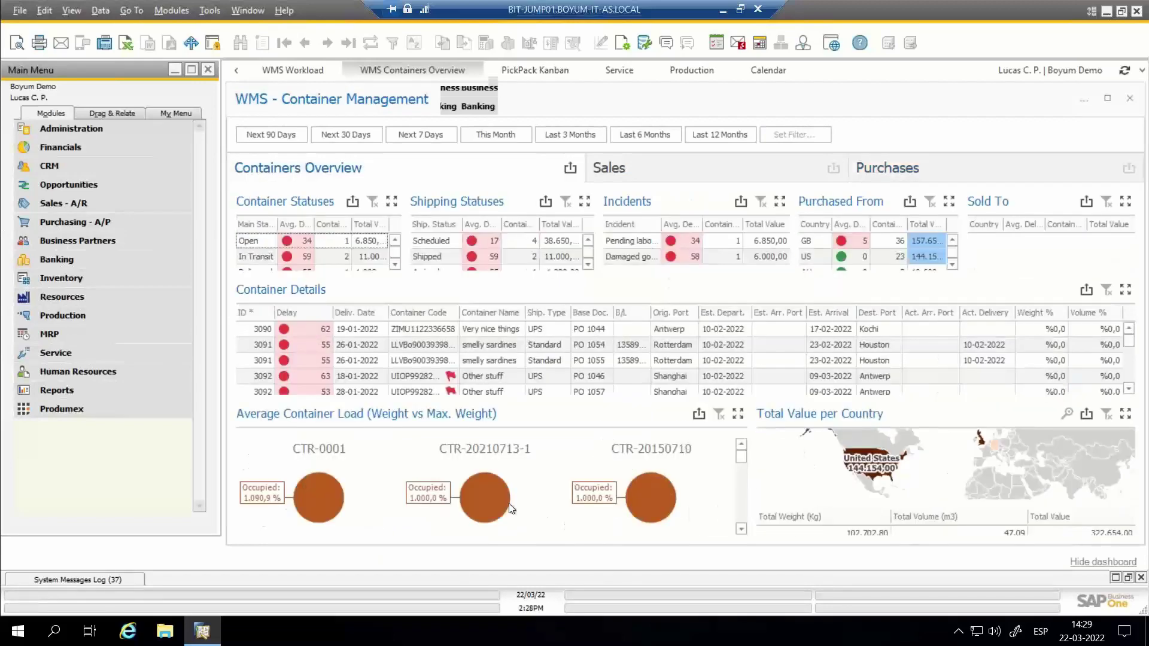
left_click(918, 167)
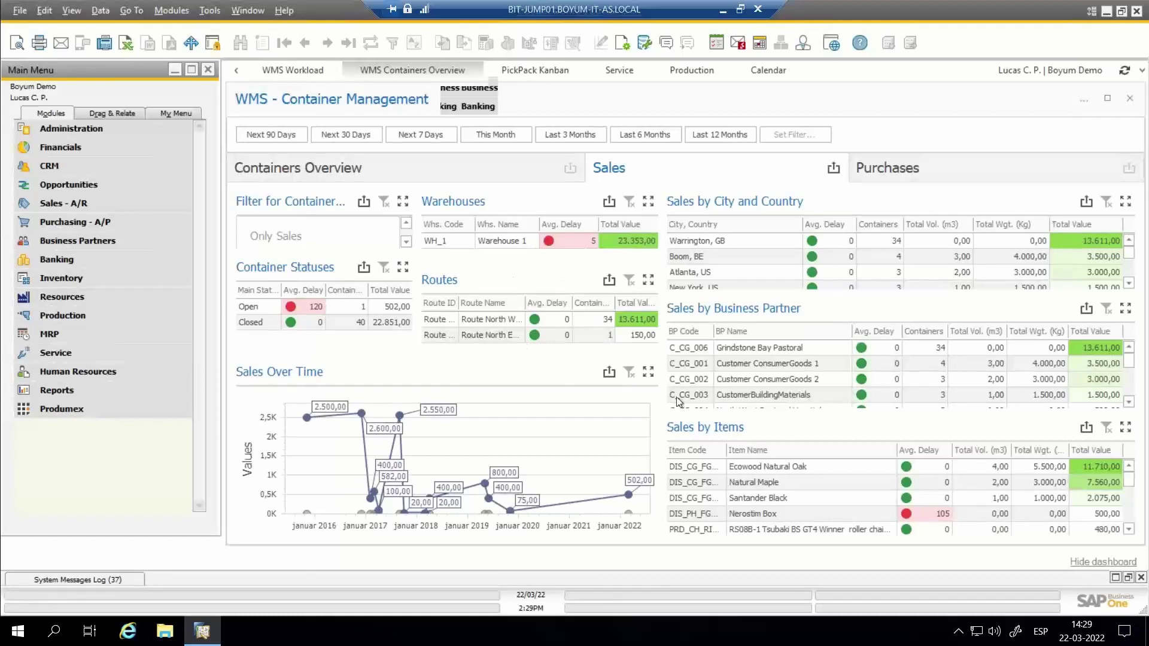
Step: Examine the Sales Over Time chart enlarged, restore it, and return to the Containers Overview
left_click(648, 372)
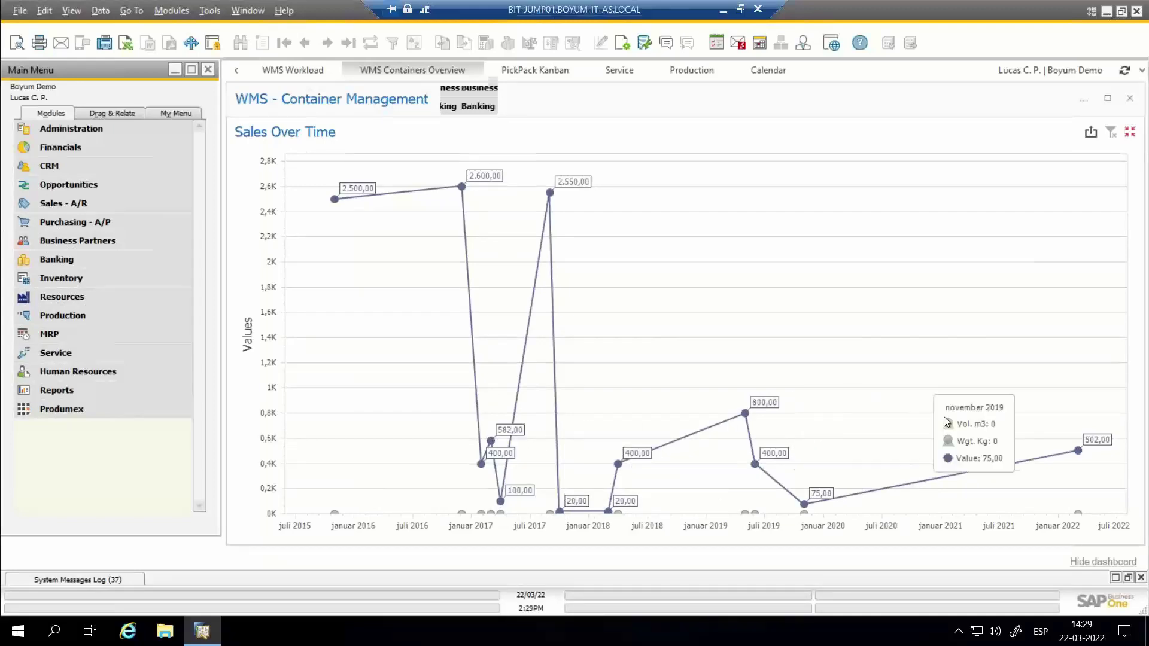
left_click(1130, 131)
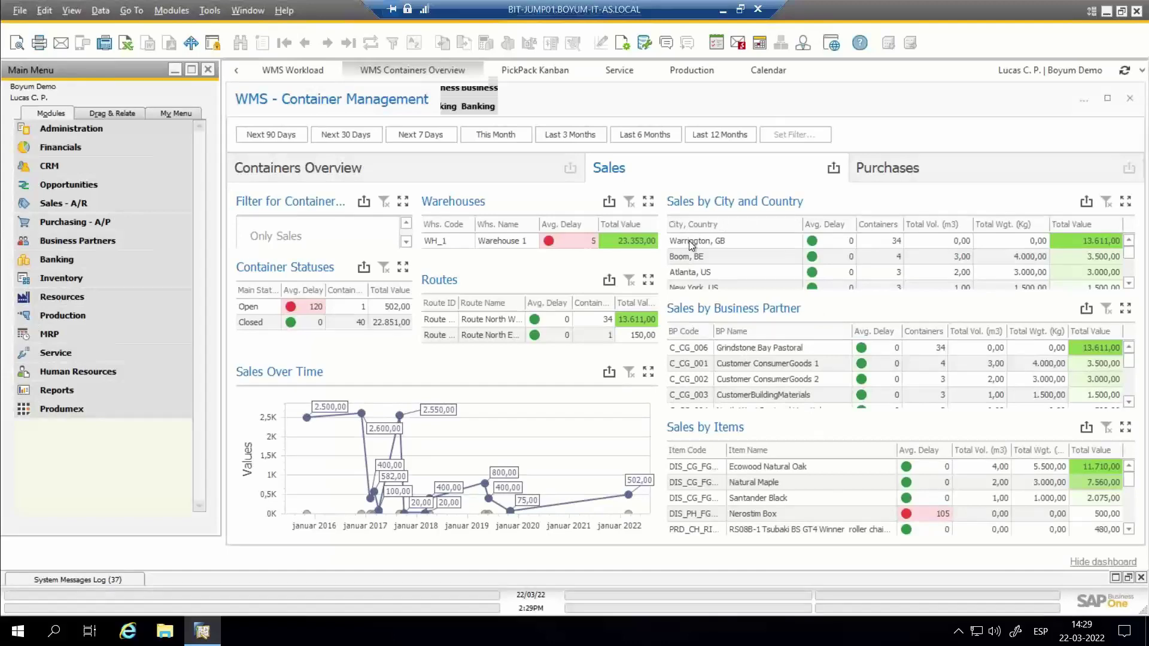
left_click(381, 170)
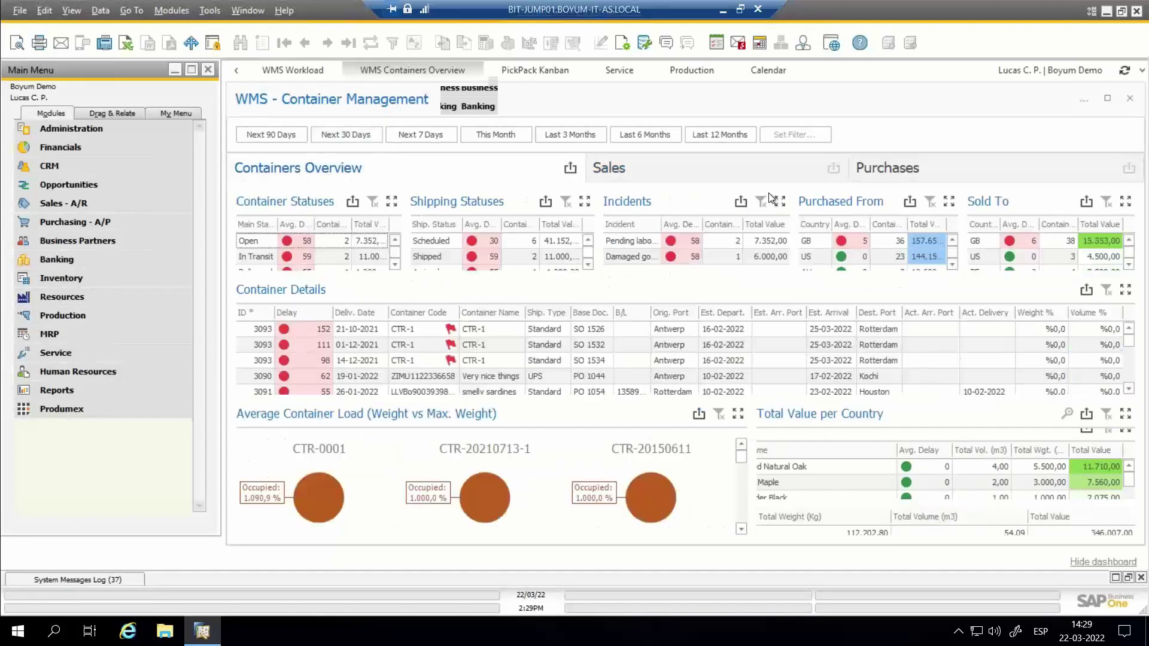
Step: Filter the overview by sales to GB, examine the filtered Sales view, and clear the filter to compare with all sales
left_click(984, 241)
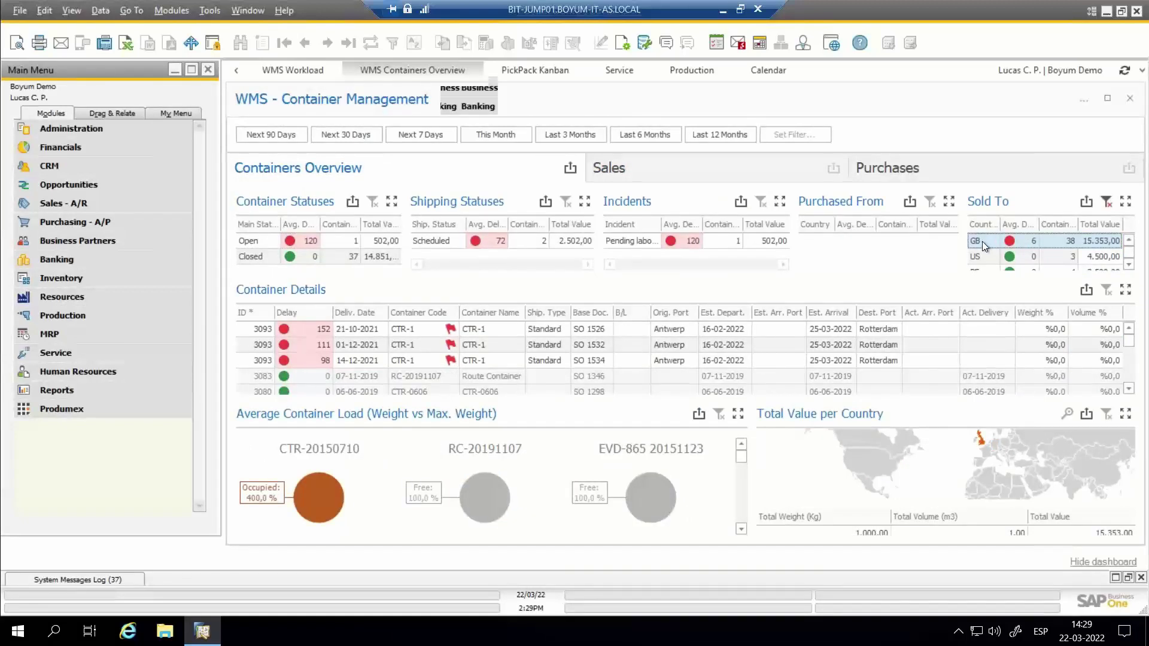
left_click(695, 178)
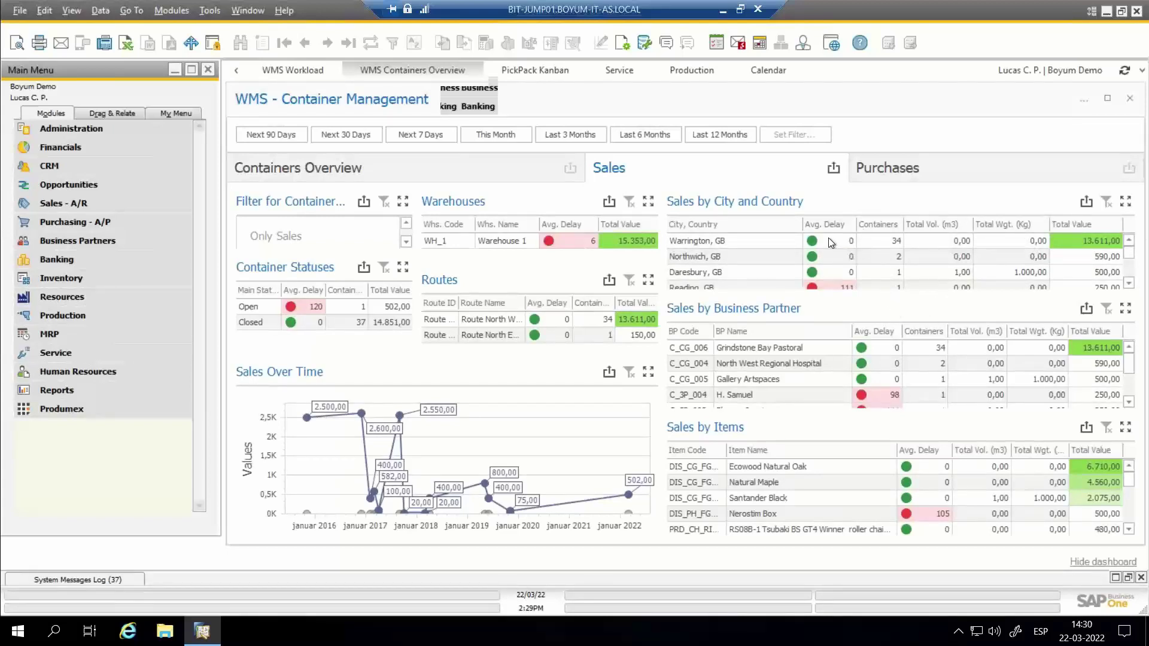
scroll(829, 238, "down", 5)
scroll(830, 268, "up", 5)
left_click(479, 175)
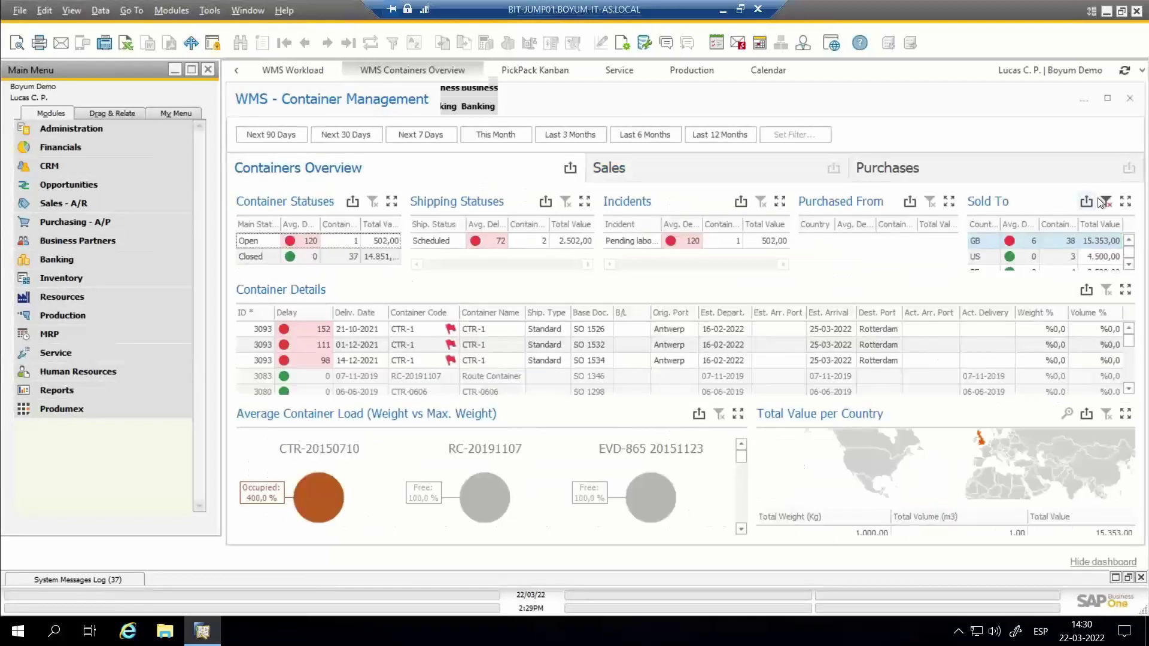
left_click(666, 168)
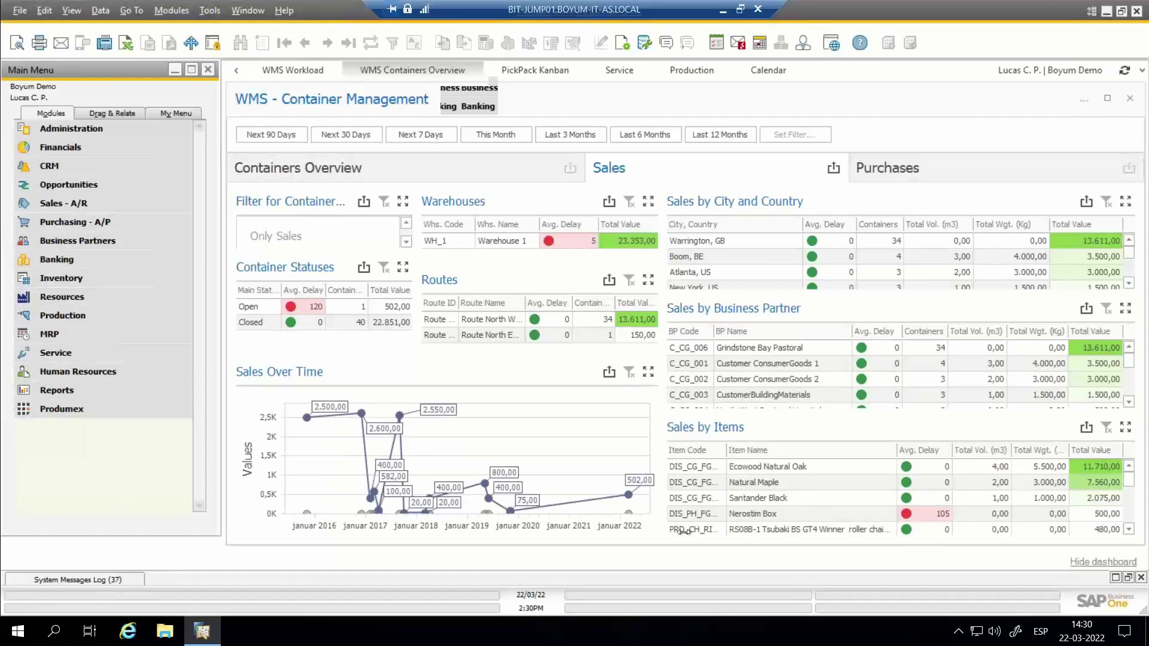
left_click(417, 161)
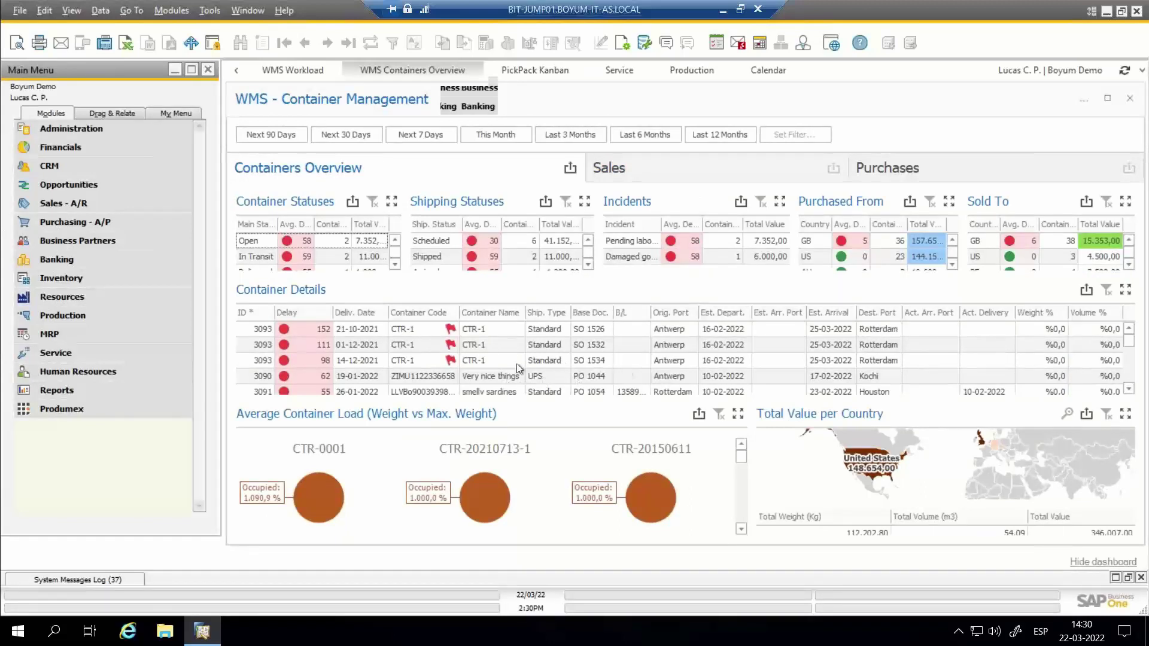
Step: Filter by the CTR-1 rows for SO 1526, SO 1532 and SO 1534, examine their Sales view, and clear the filter
scroll(580, 353, "down", 1)
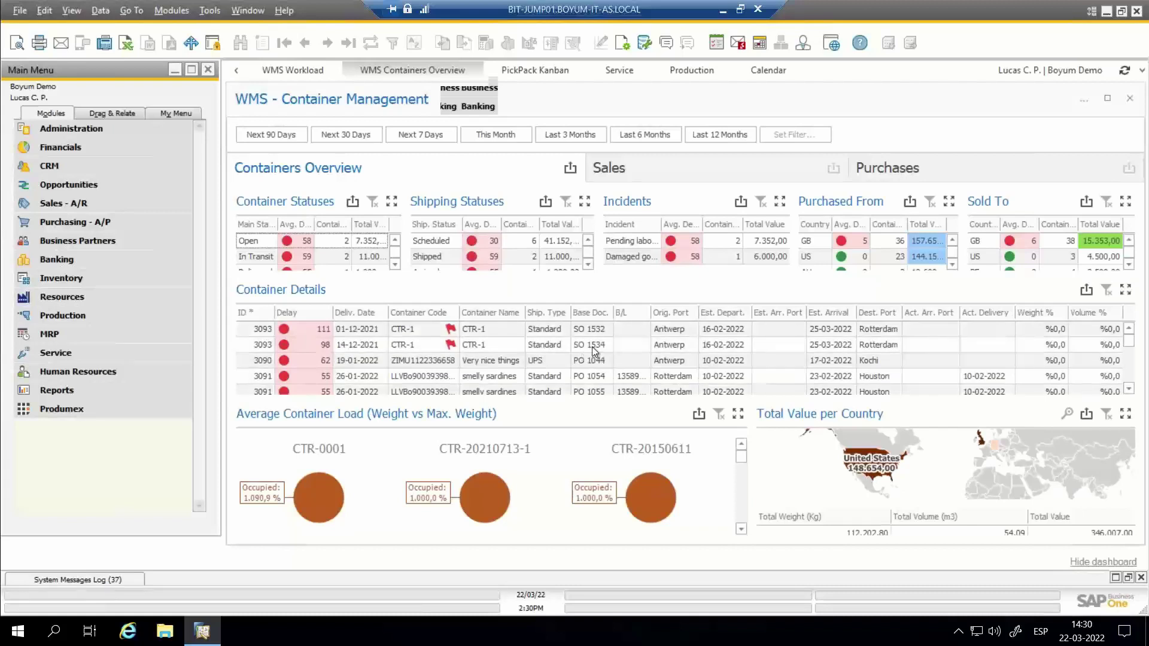
left_click(591, 346)
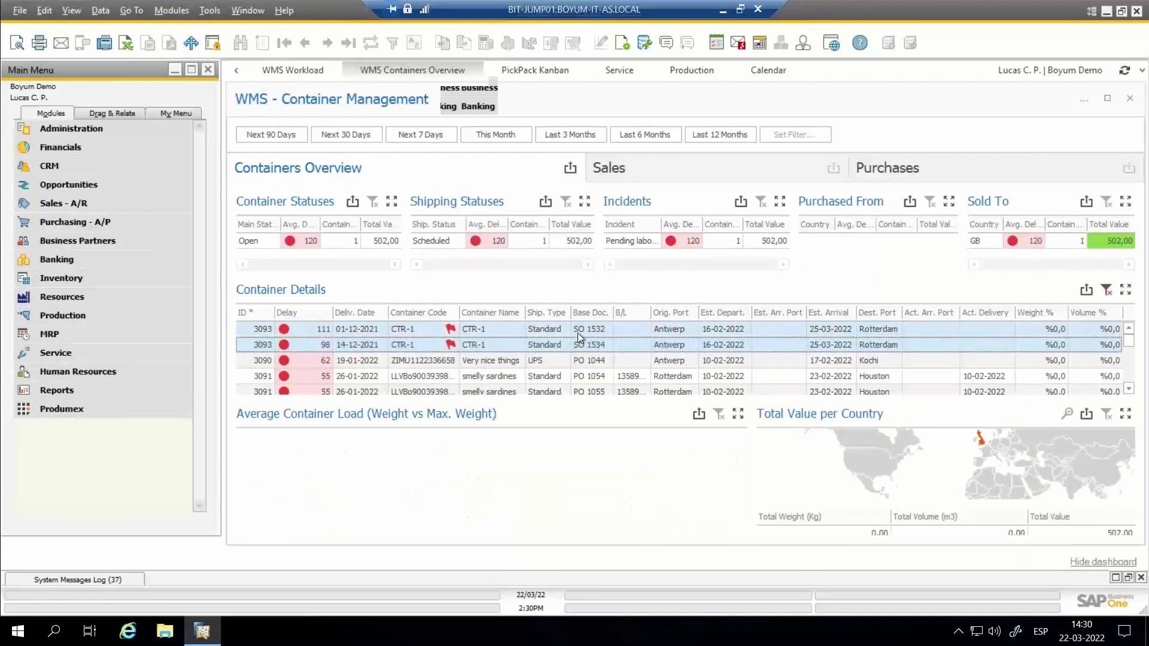
left_click_drag(577, 332, 570, 330)
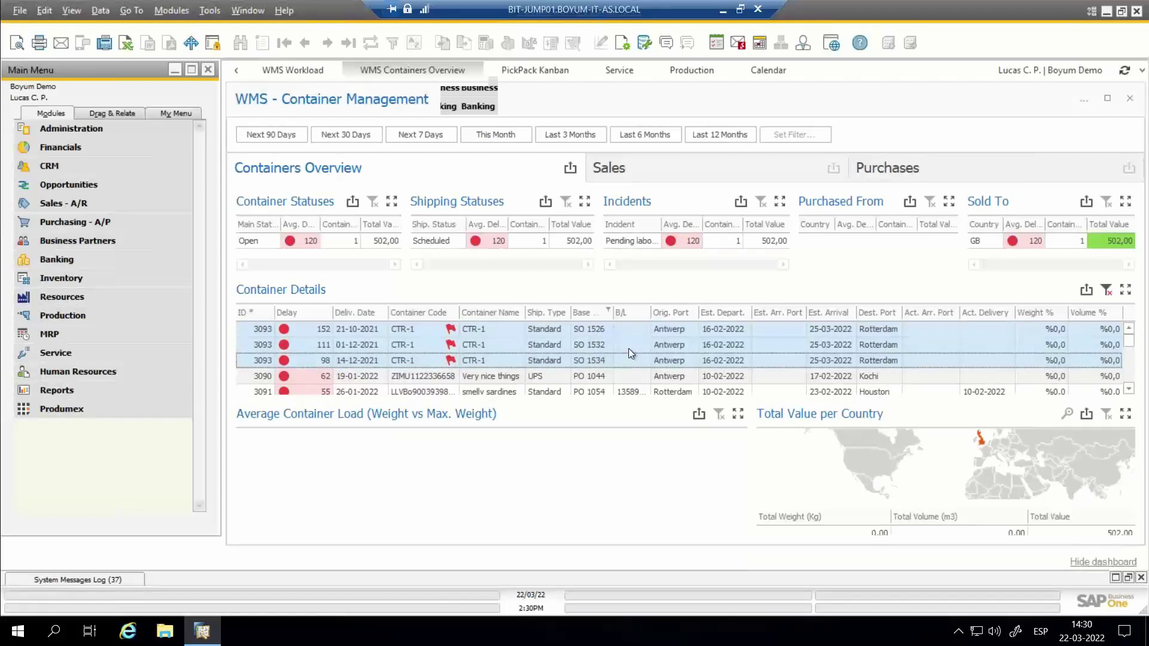
left_click(634, 170)
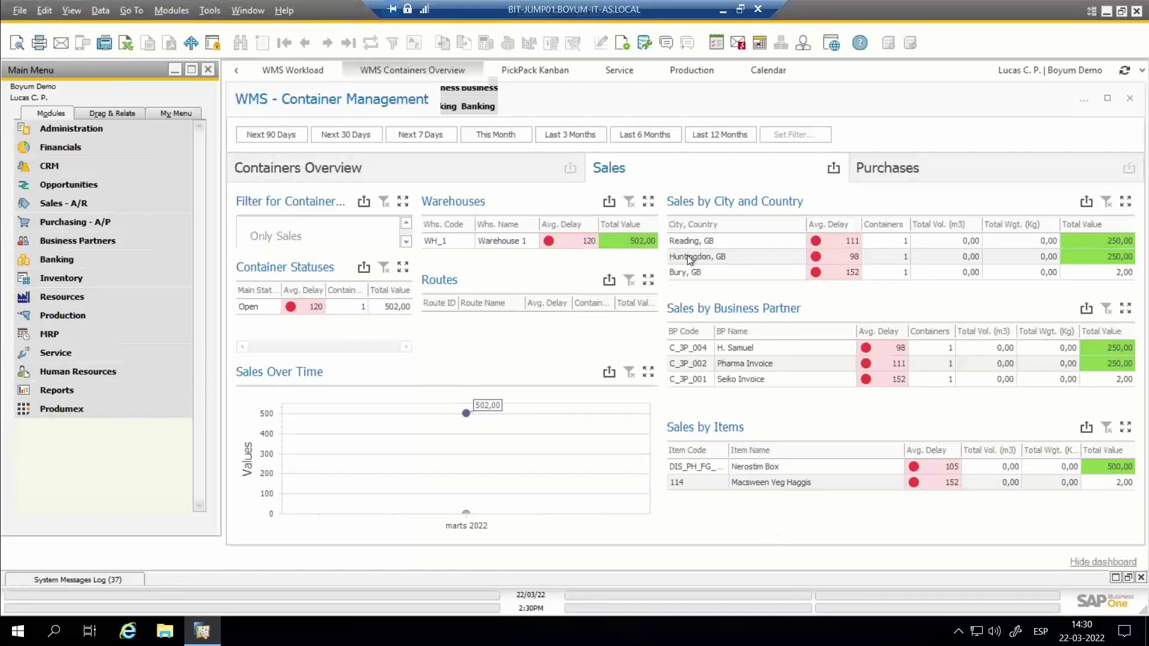
left_click(476, 170)
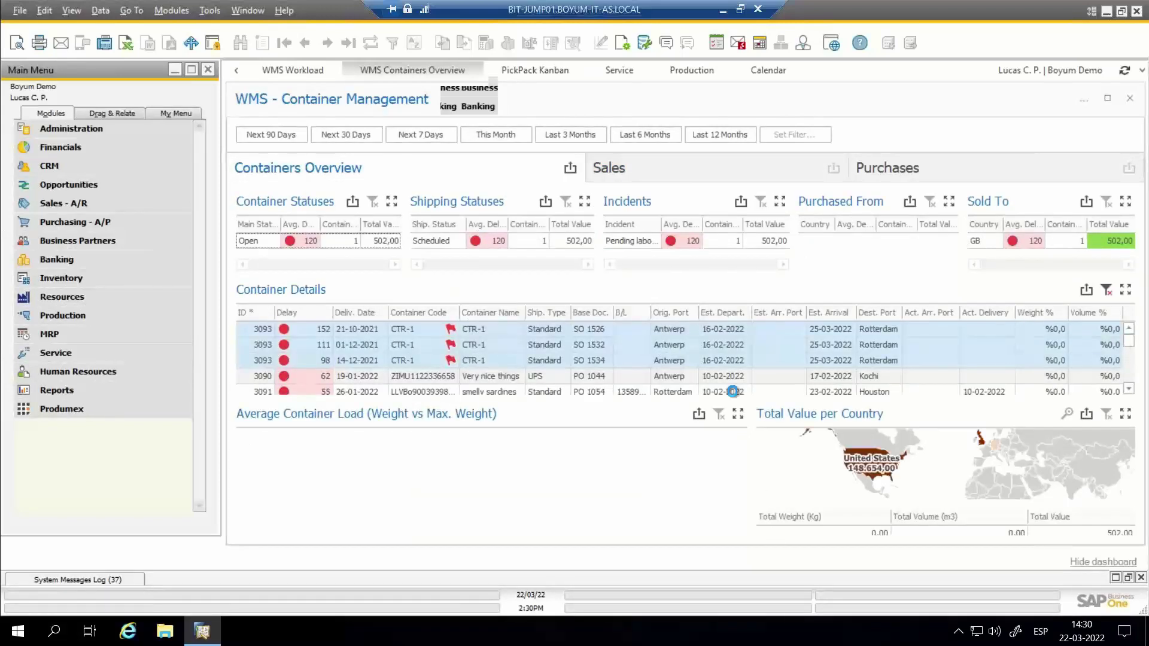
Step: Open the Purchases view, examine the Purchases Over Time chart enlarged, and restore it
left_click(908, 170)
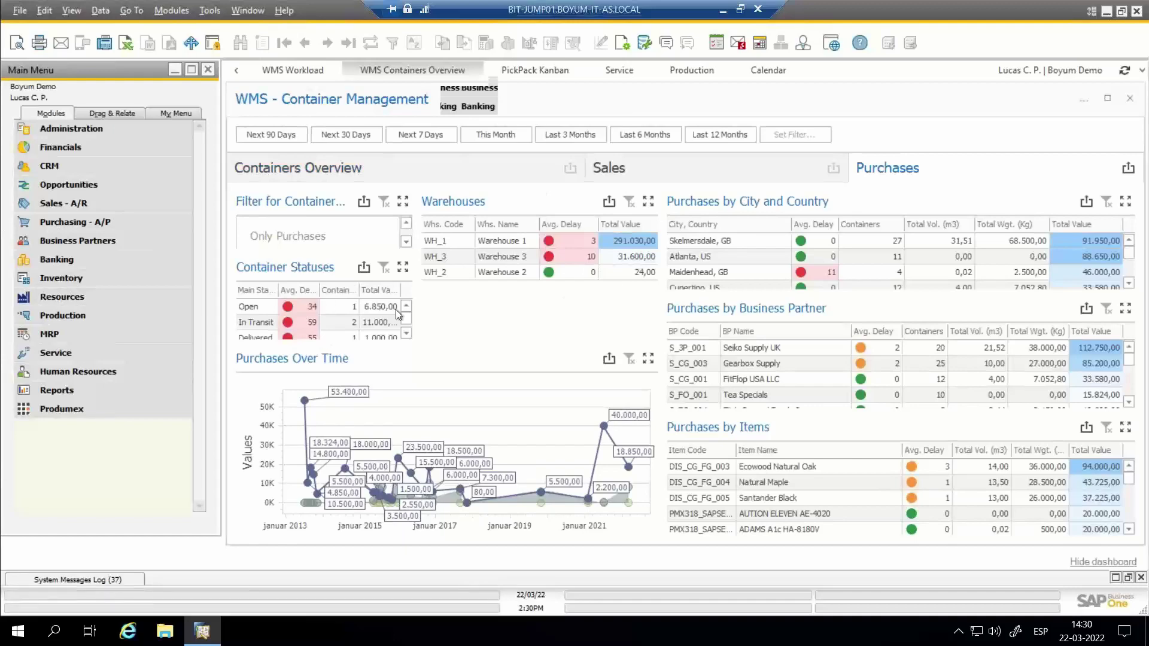
left_click(648, 358)
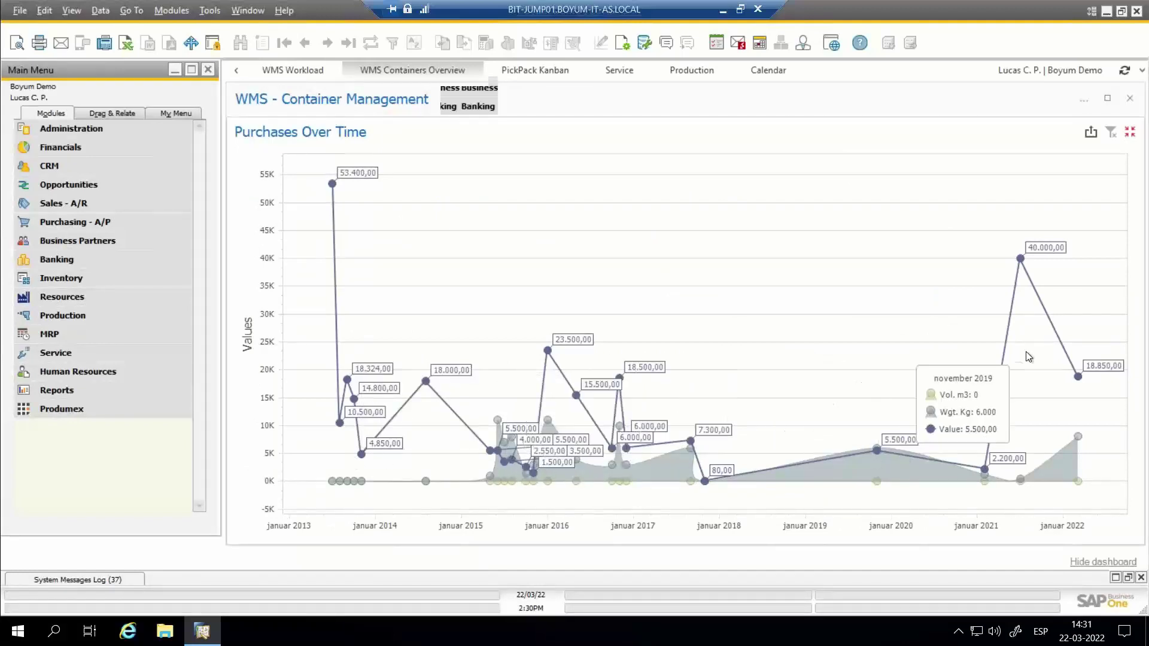
left_click(1131, 133)
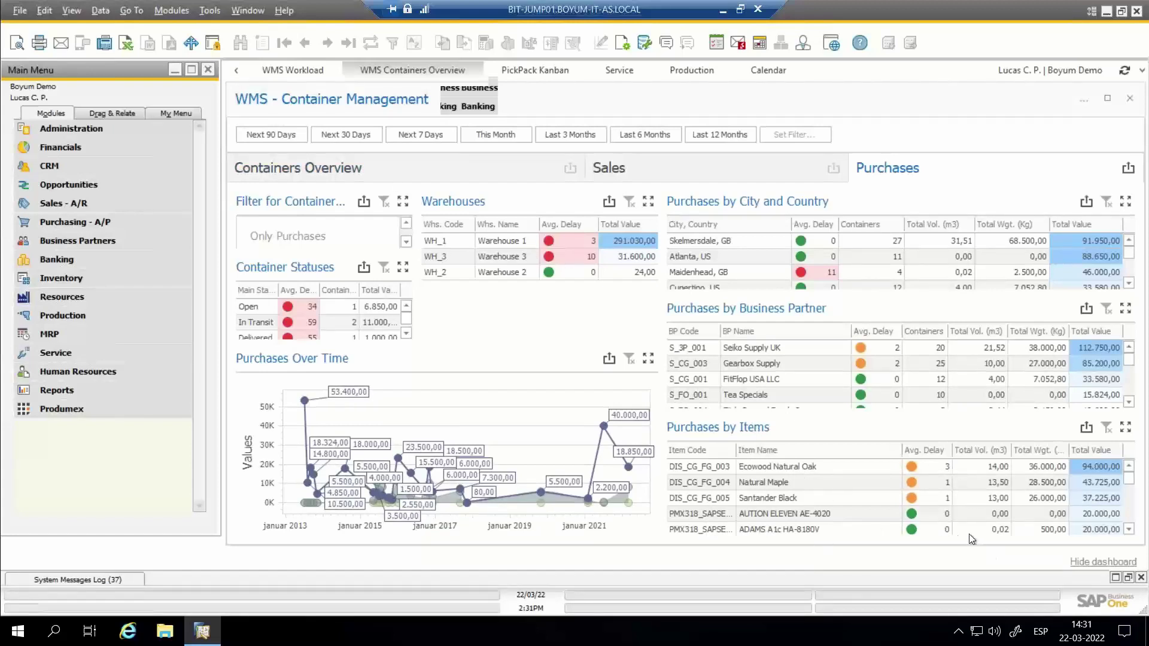
Step: Filter purchases by the item Ecowood Natural Oak, review the filtered Containers Overview, and clear the item filter
left_click(800, 469)
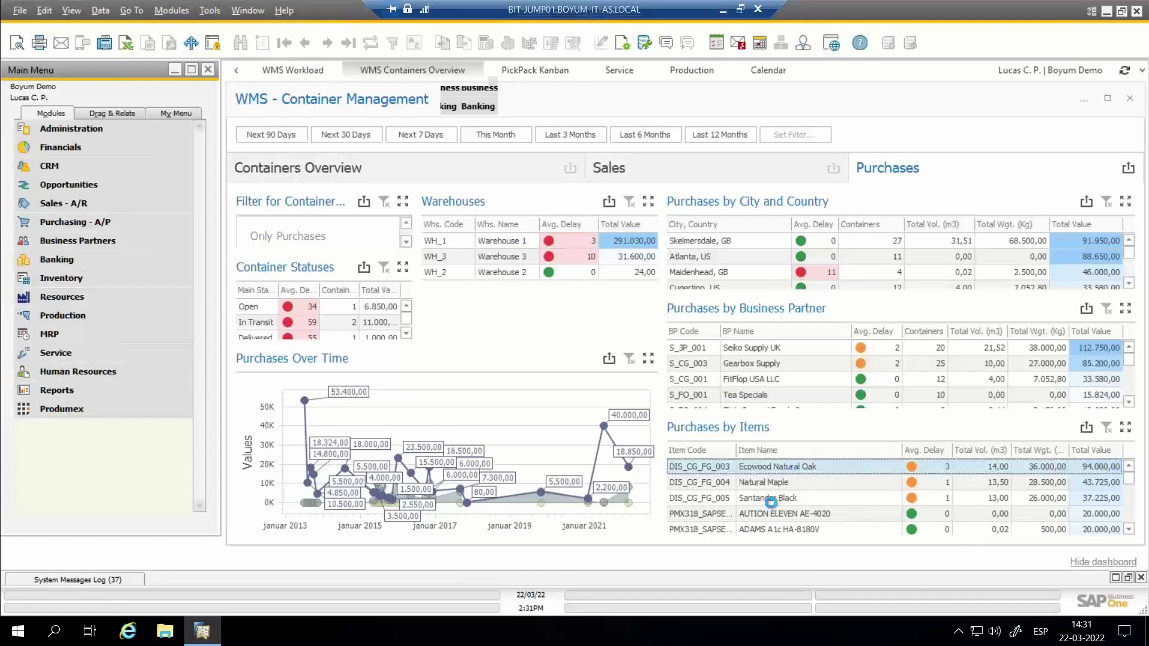
left_click(350, 168)
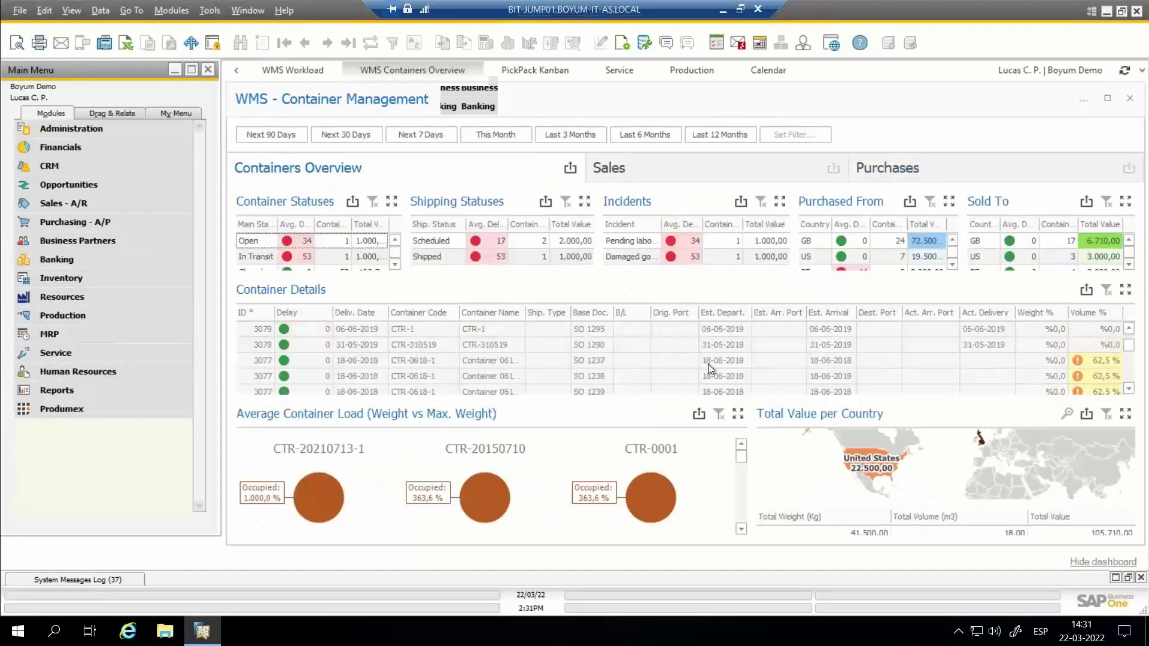
left_click(947, 165)
left_click(1108, 426)
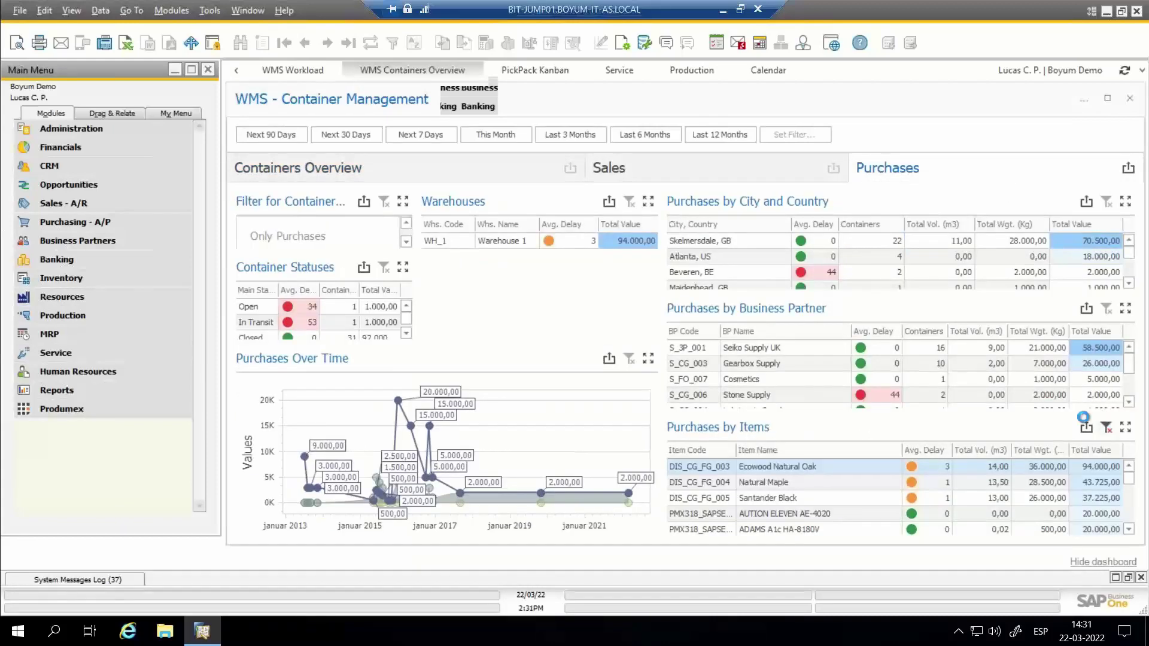
Step: Filter purchases by the business partner Seiko Supply UK, review the filtered Containers Overview, and clear the partner filter
left_click(784, 349)
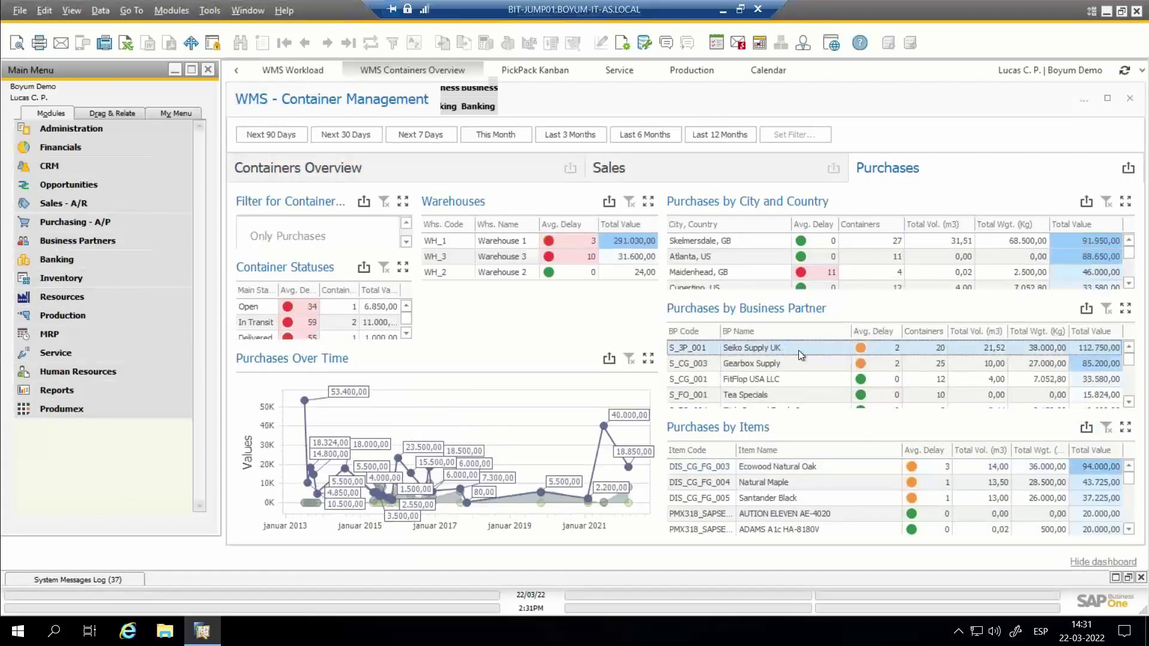
left_click(328, 173)
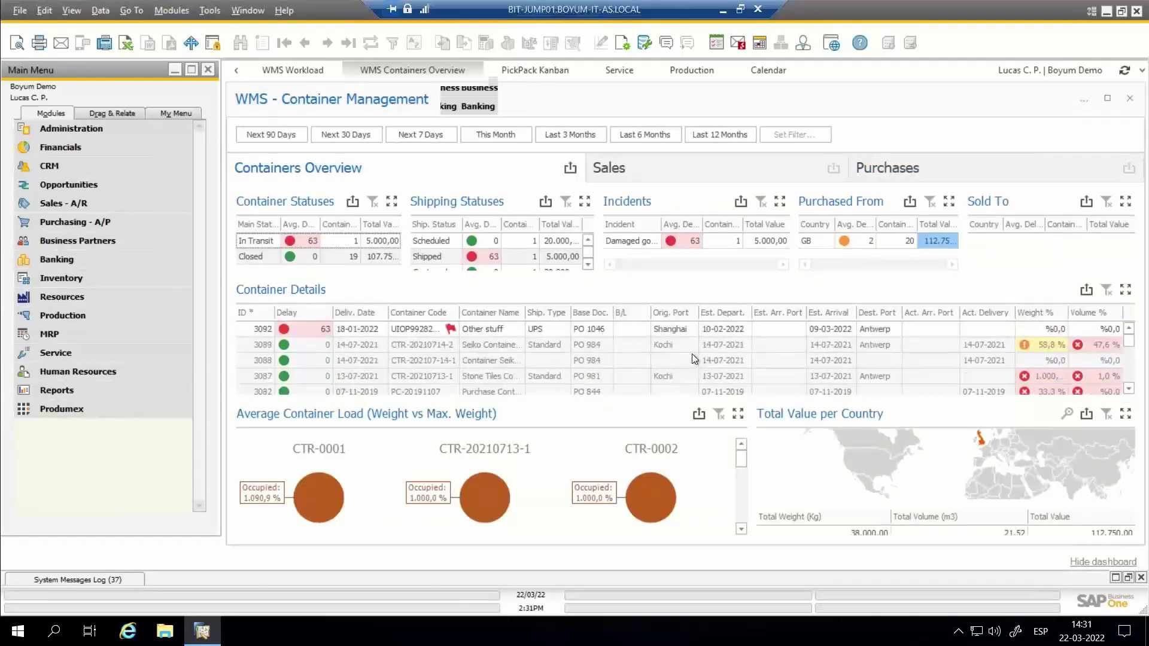
left_click(1024, 168)
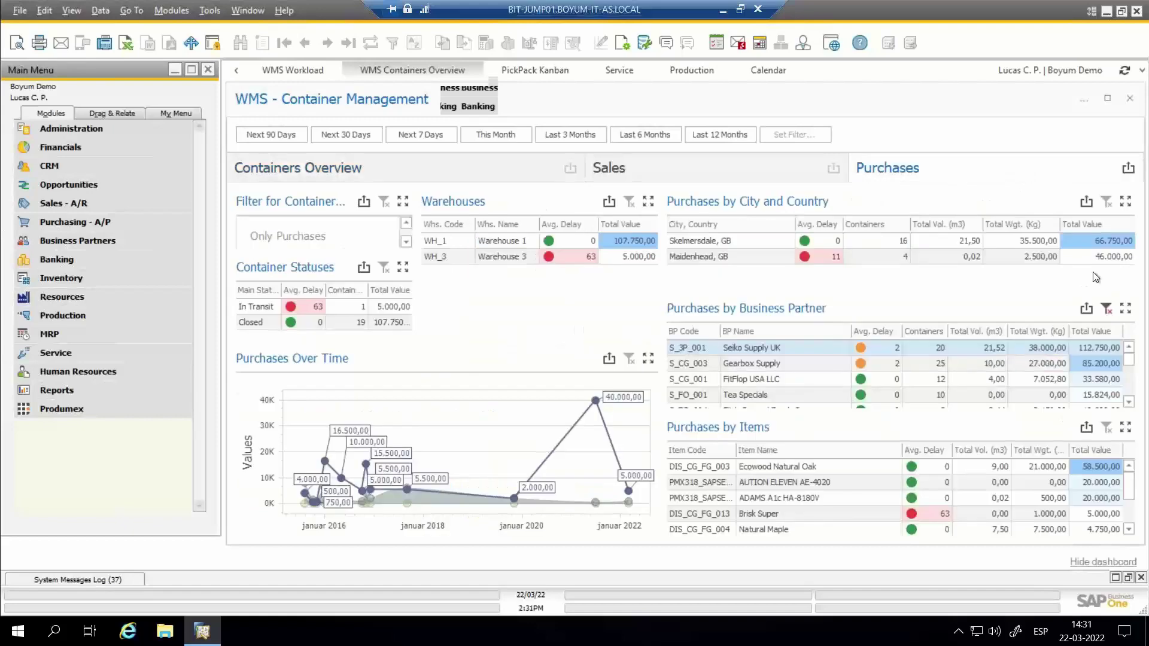
left_click(1106, 307)
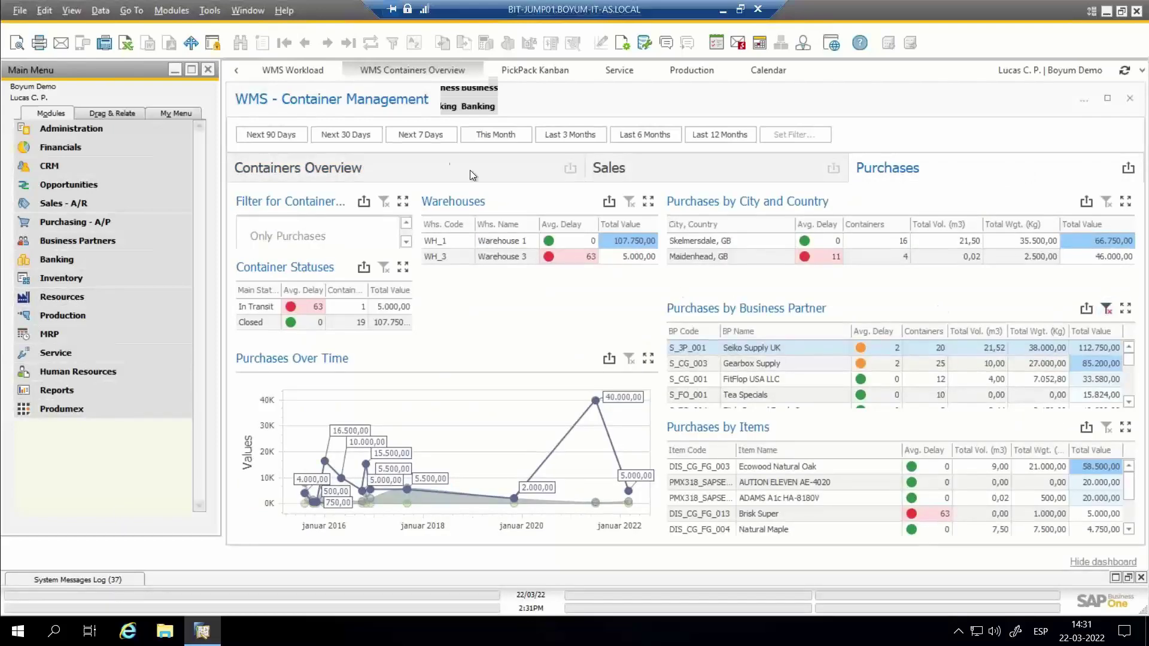
Step: Open the CTR-1 container record for SO 1532 from the Containers Overview, close it, and clear the row filter
left_click(458, 157)
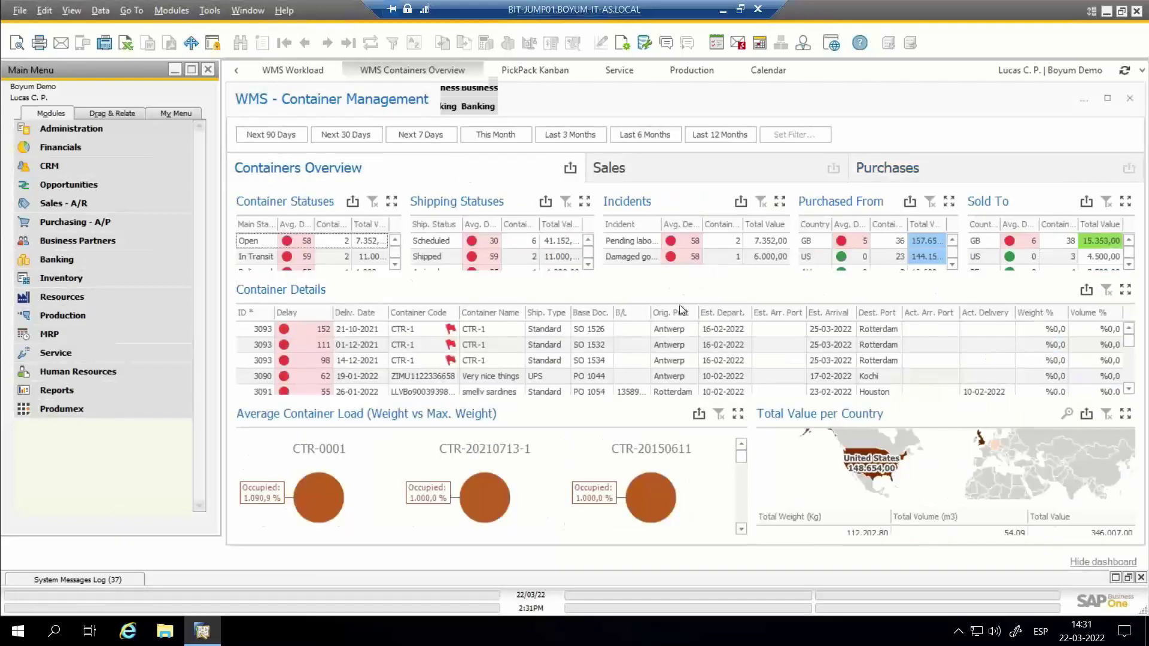
double_click(678, 346)
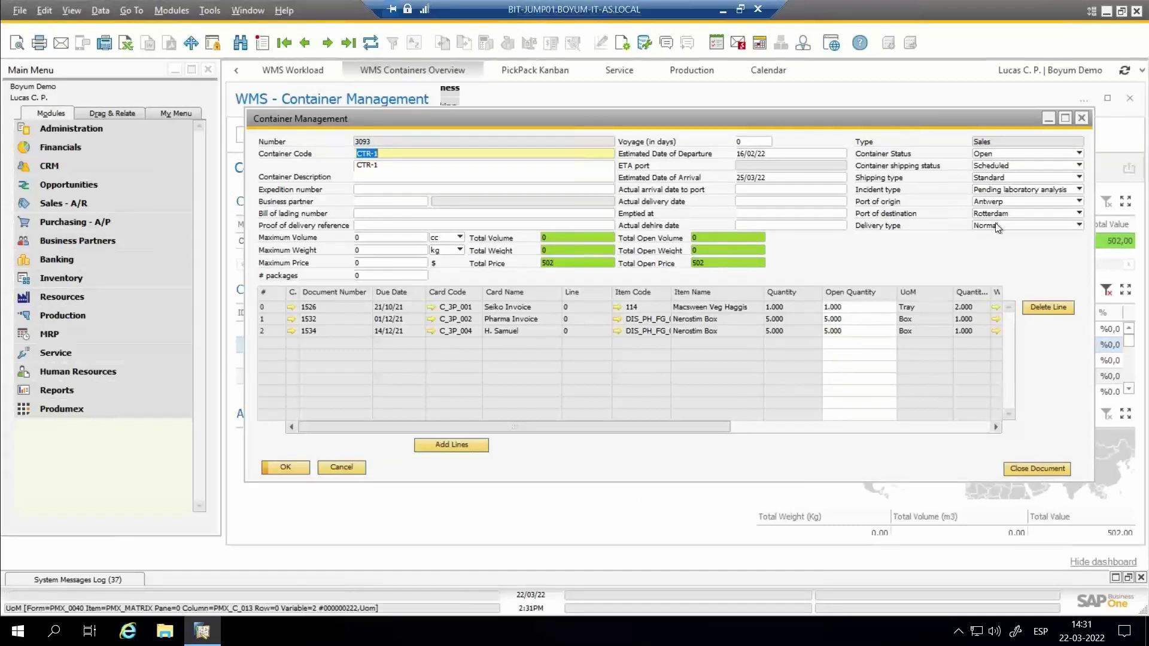
left_click(1083, 120)
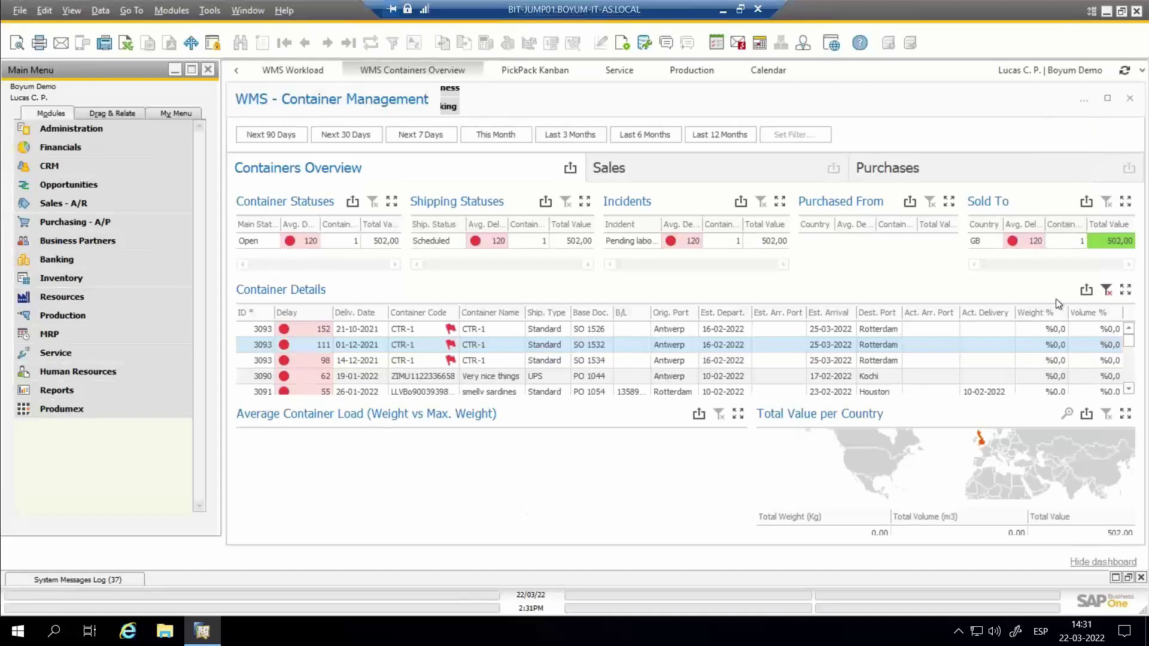
left_click(1107, 291)
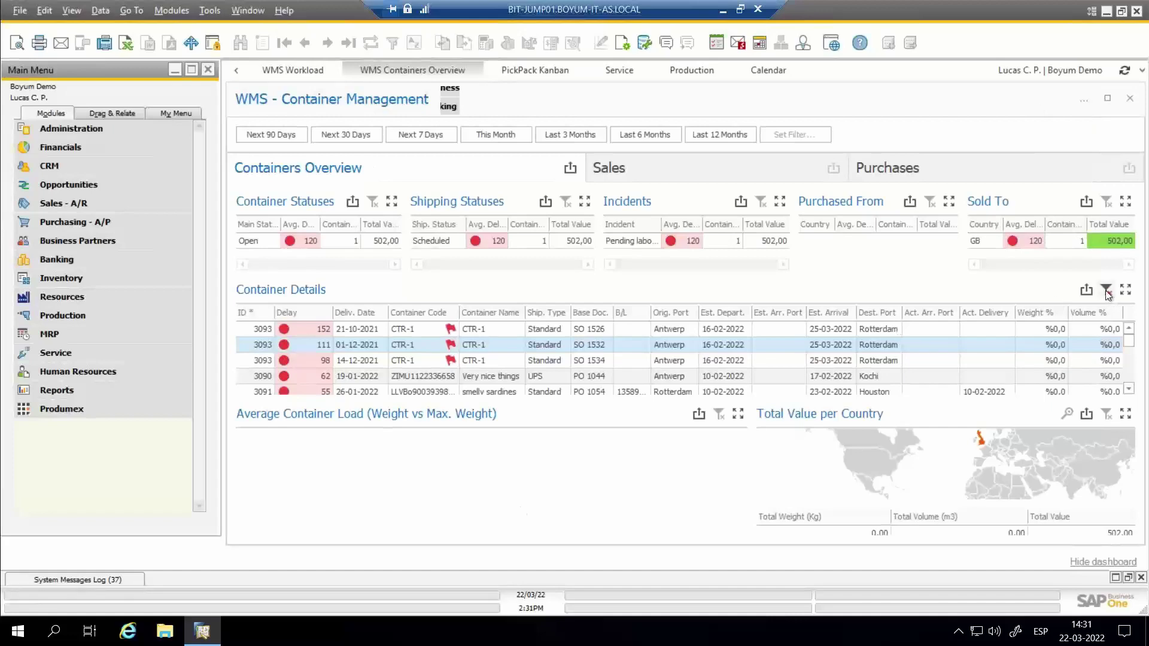
Step: Open the PickPack Kanban and compare its open picking tasks with the Picklists view of the WMS Workload dashboard
left_click(534, 70)
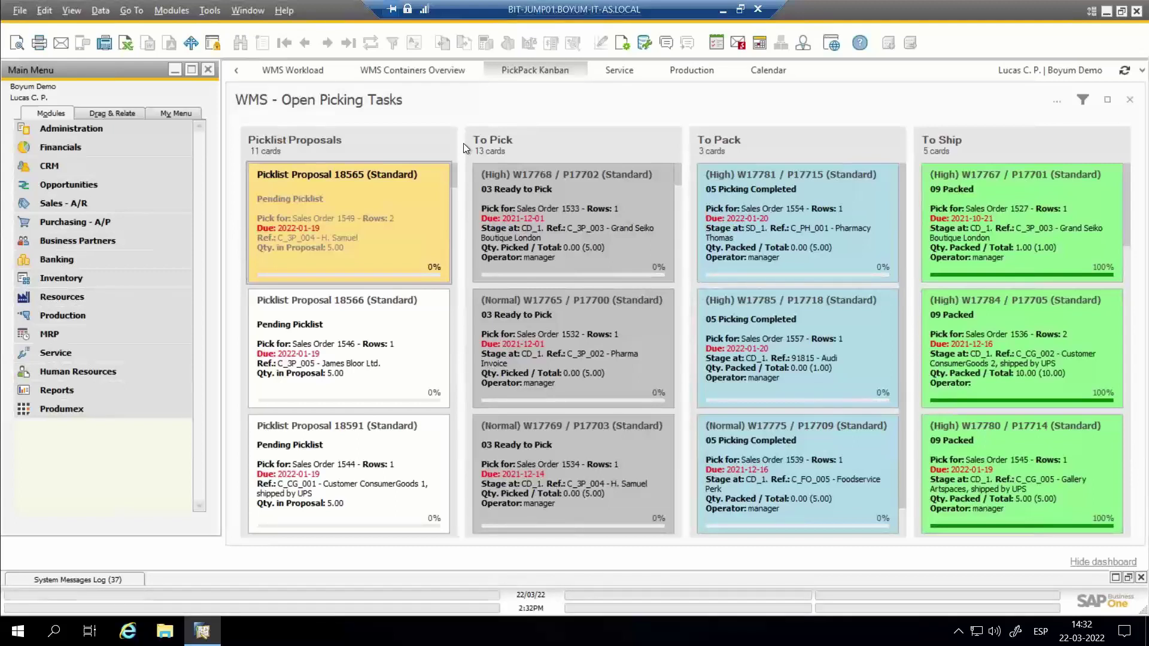
left_click(311, 68)
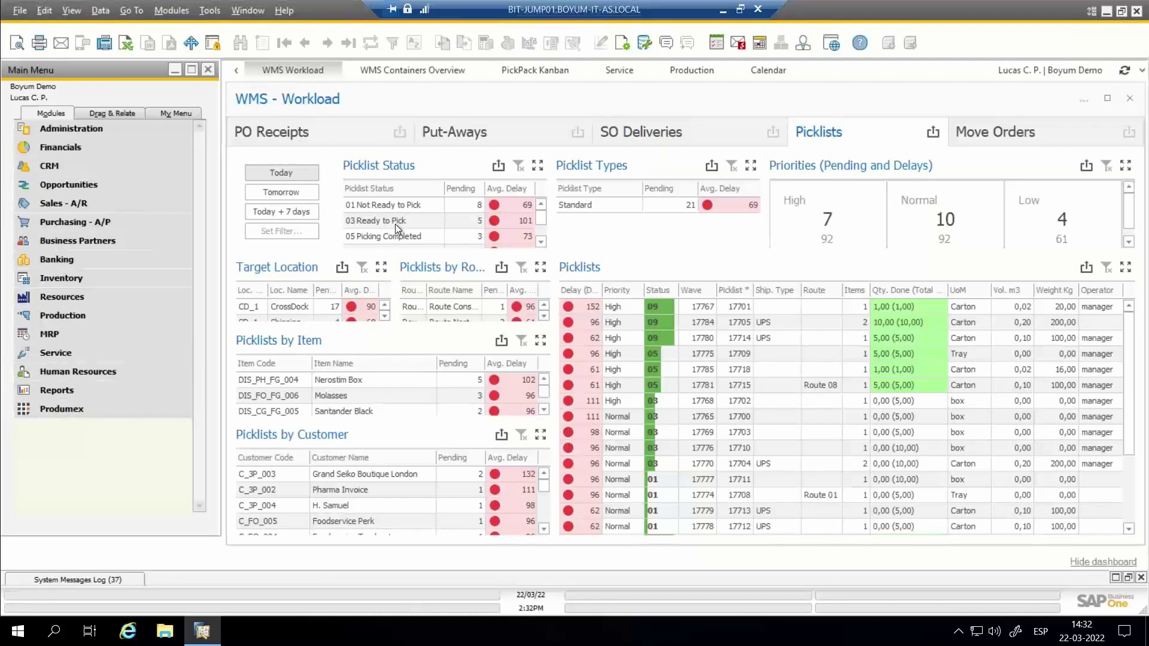
left_click(537, 71)
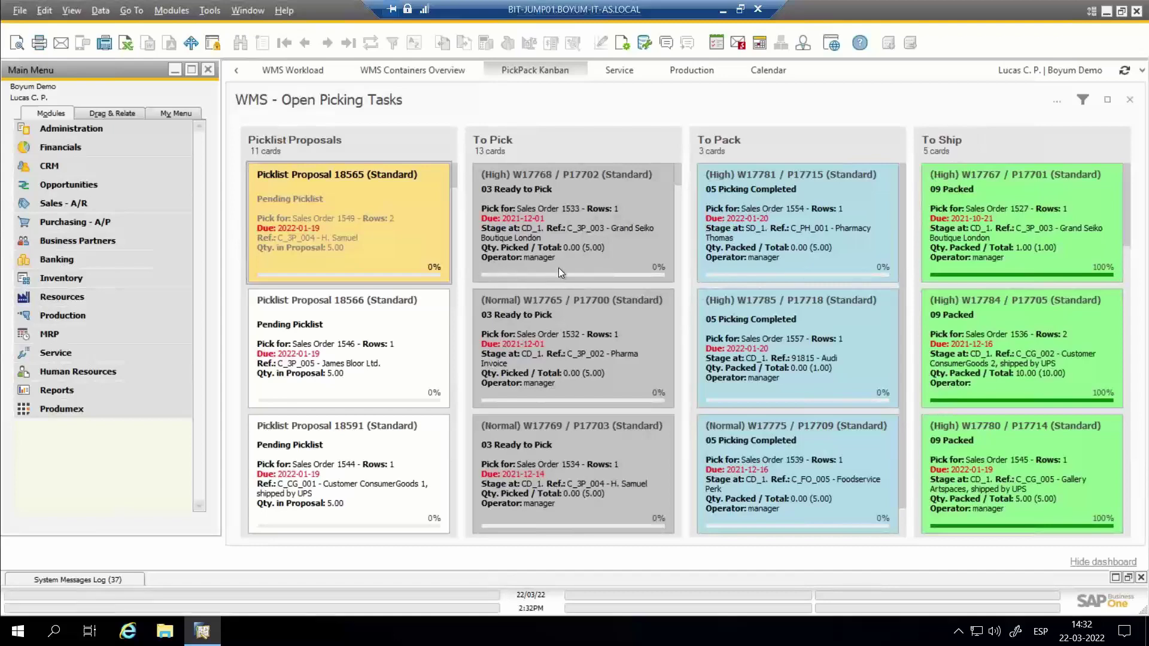
Step: Look through the To Pick, To Pack and To Ship cards on the Kanban board
scroll(562, 263, "down", 10)
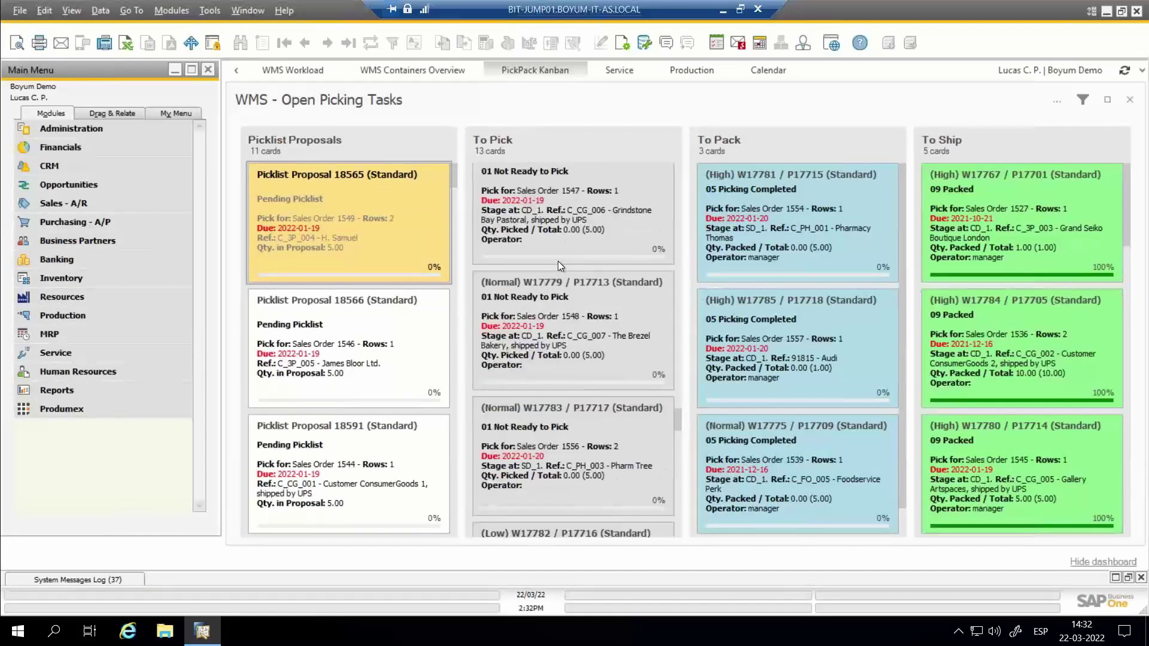
scroll(558, 261, "up", 10)
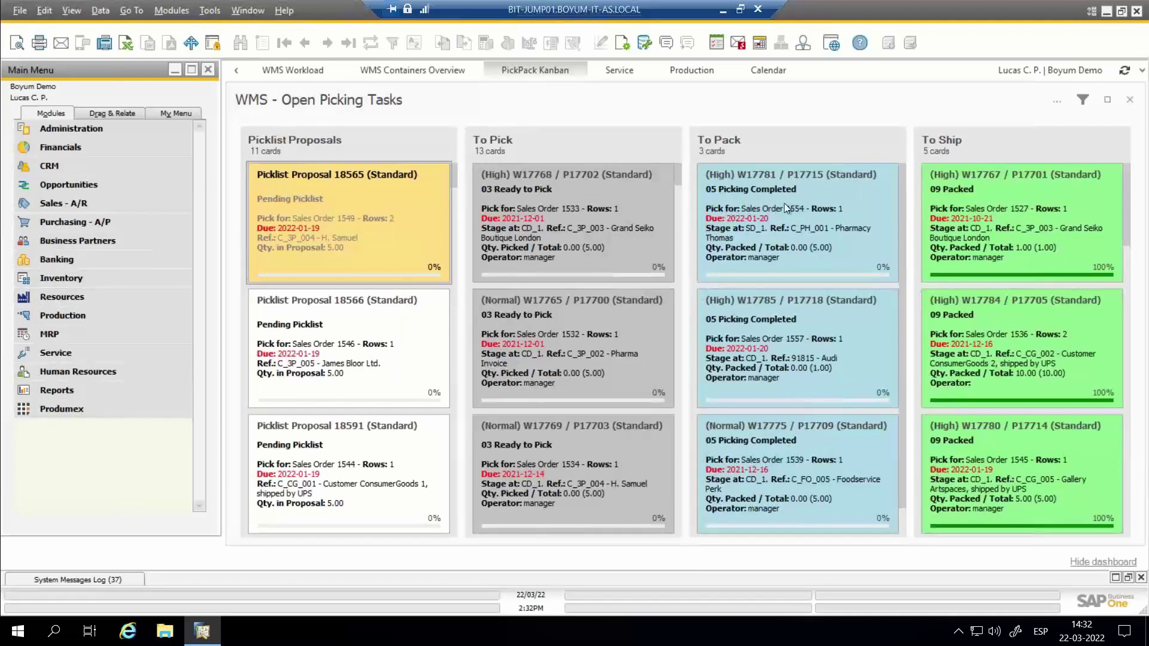
scroll(772, 200, "down", 1)
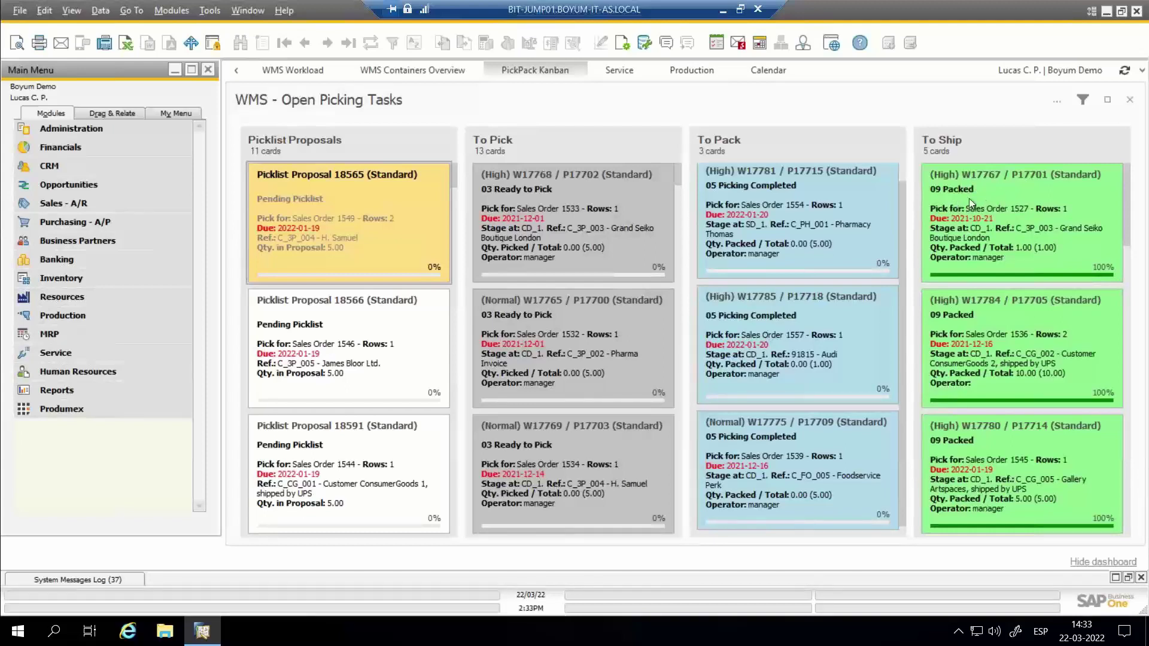
scroll(986, 311, "down", 3)
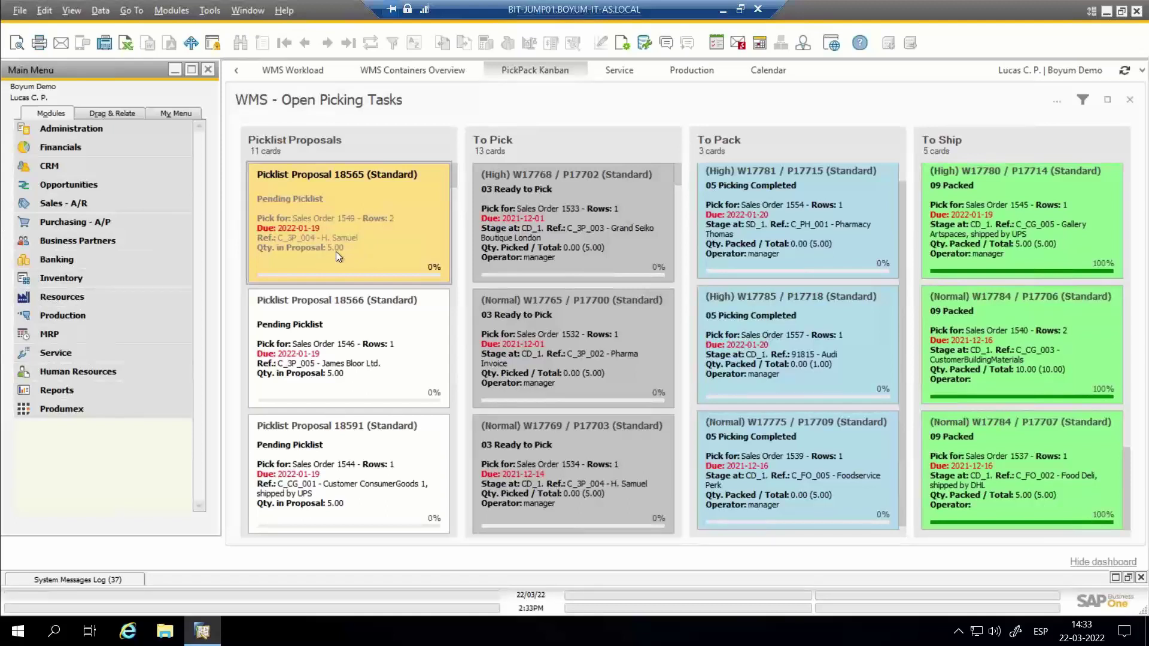
Step: Open Picklist Proposal 18565 from the Picklist Proposals cards, examine its lines, and close it
scroll(357, 257, "down", 4)
scroll(347, 224, "up", 4)
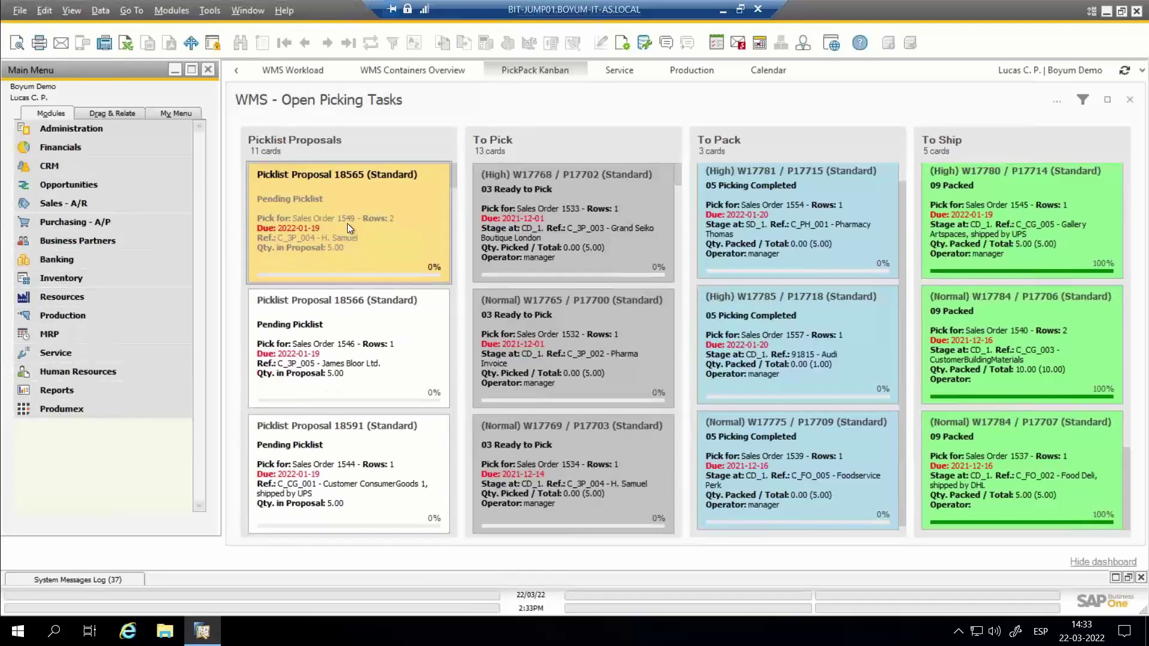
double_click(372, 274)
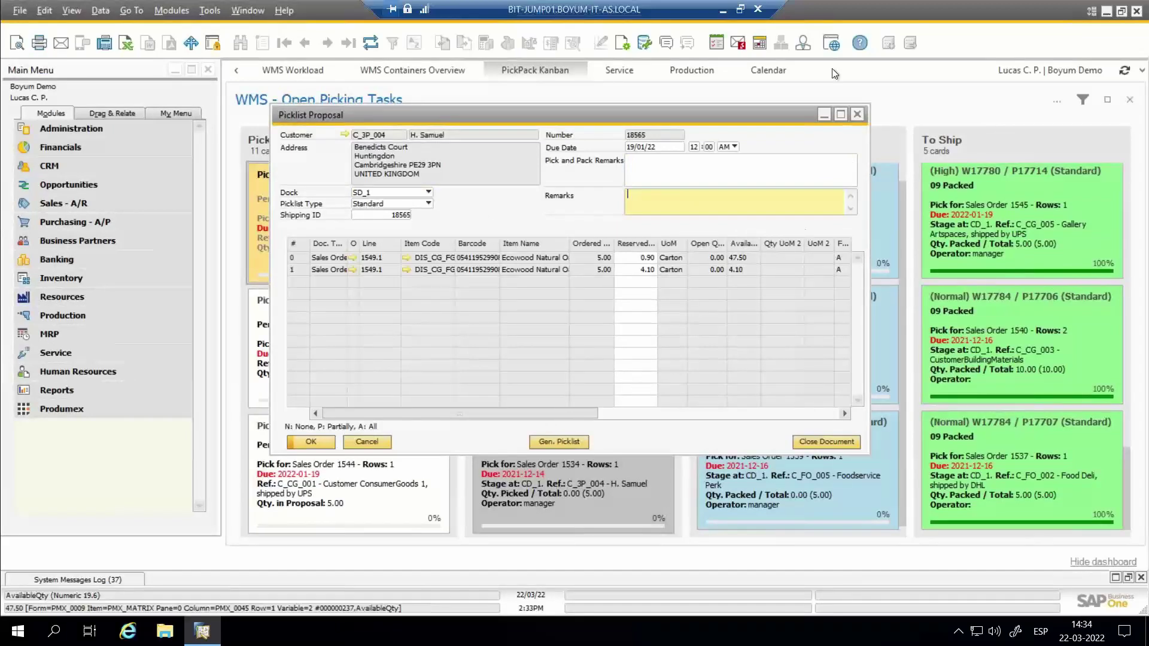
left_click(857, 114)
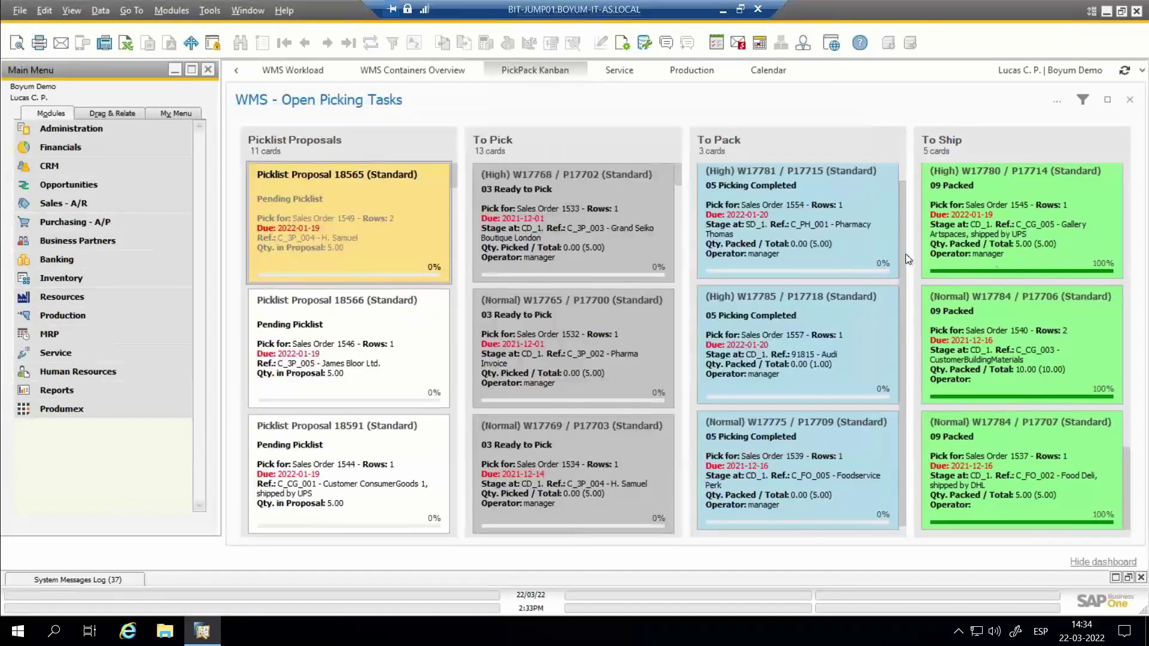
Step: Select picklist P17702, review the To Pick and To Ship cards, and check them against the WMS Workload picklists
left_click(573, 240)
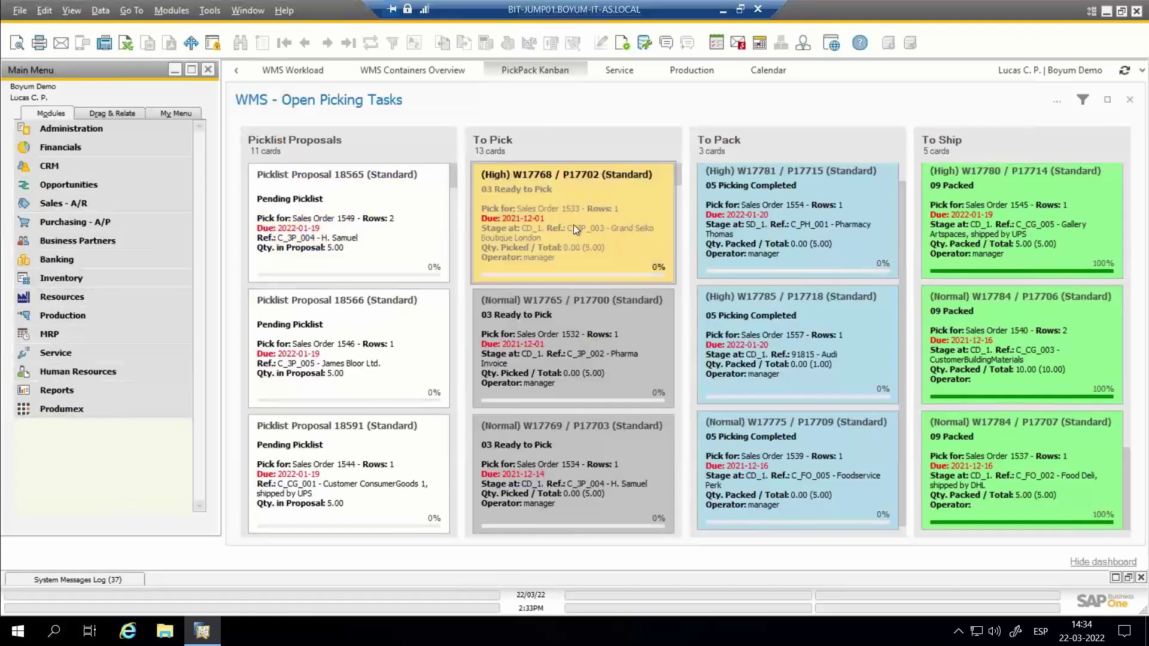
scroll(540, 209, "down", 5)
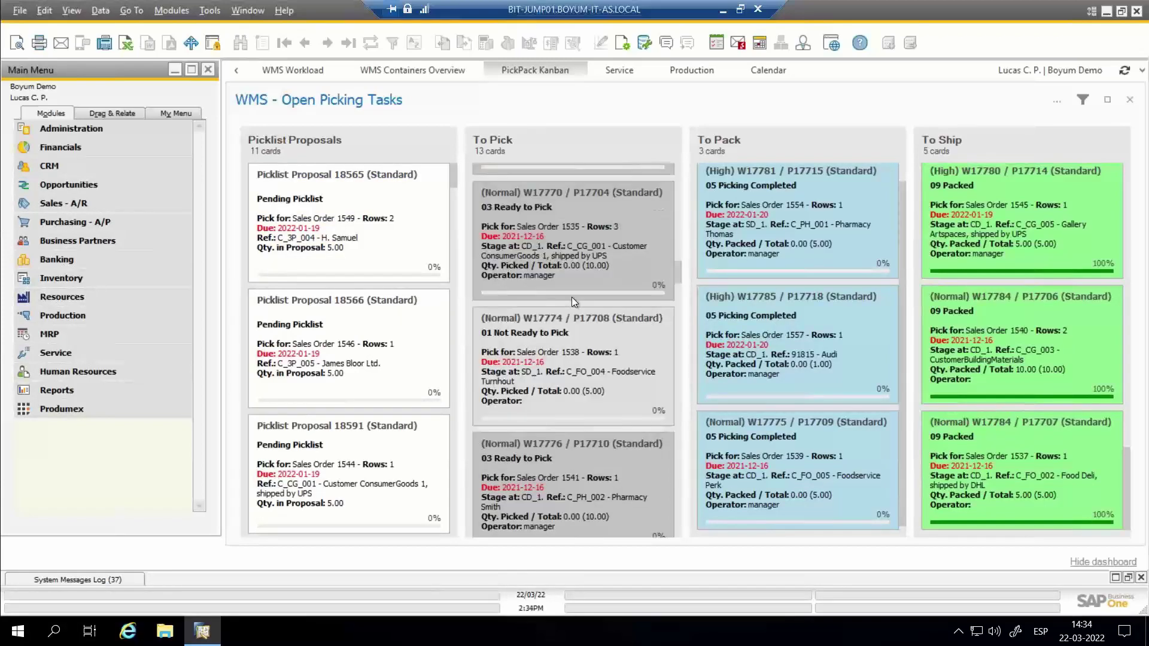
scroll(572, 311, "down", 8)
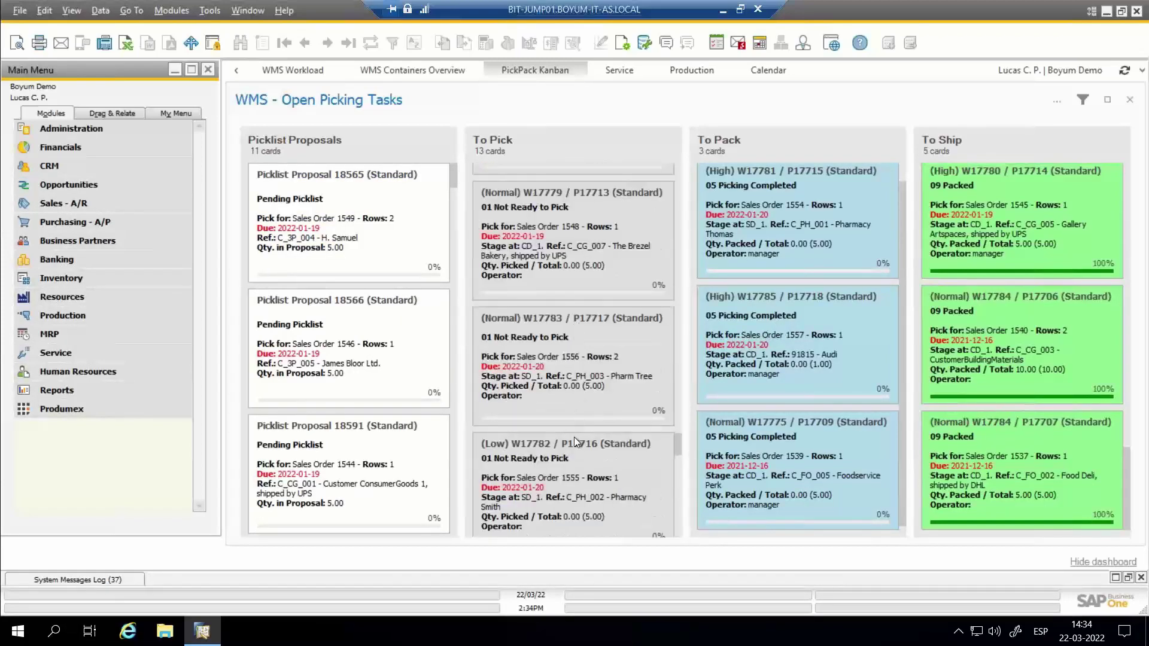
scroll(574, 440, "up", 13)
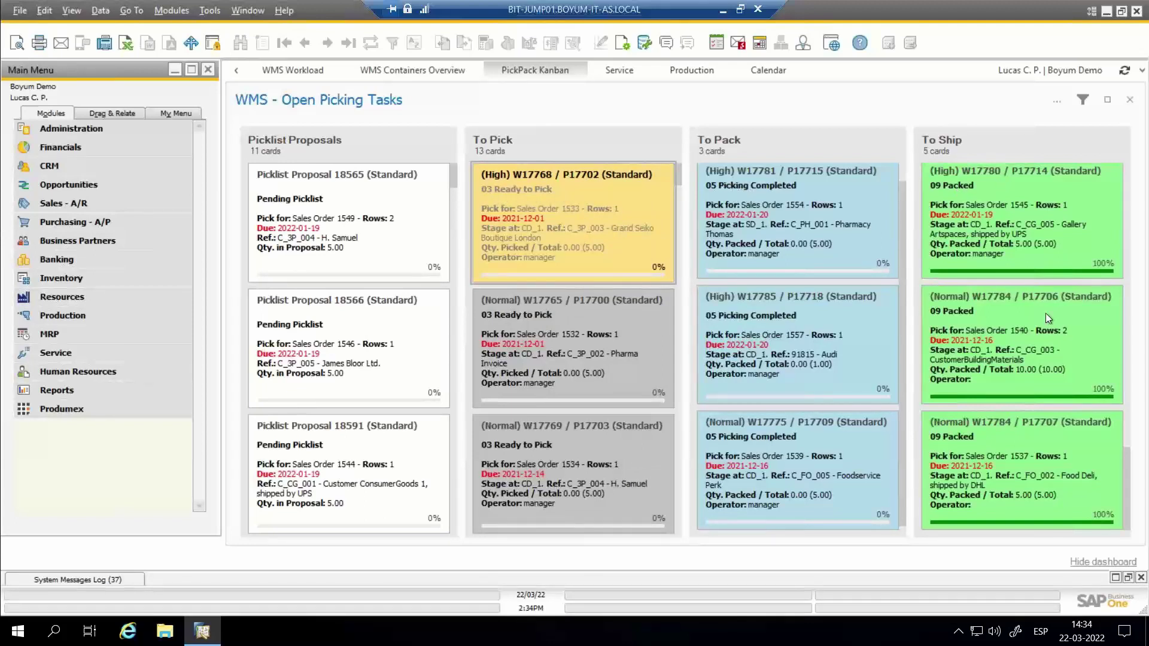
scroll(993, 339, "up", 3)
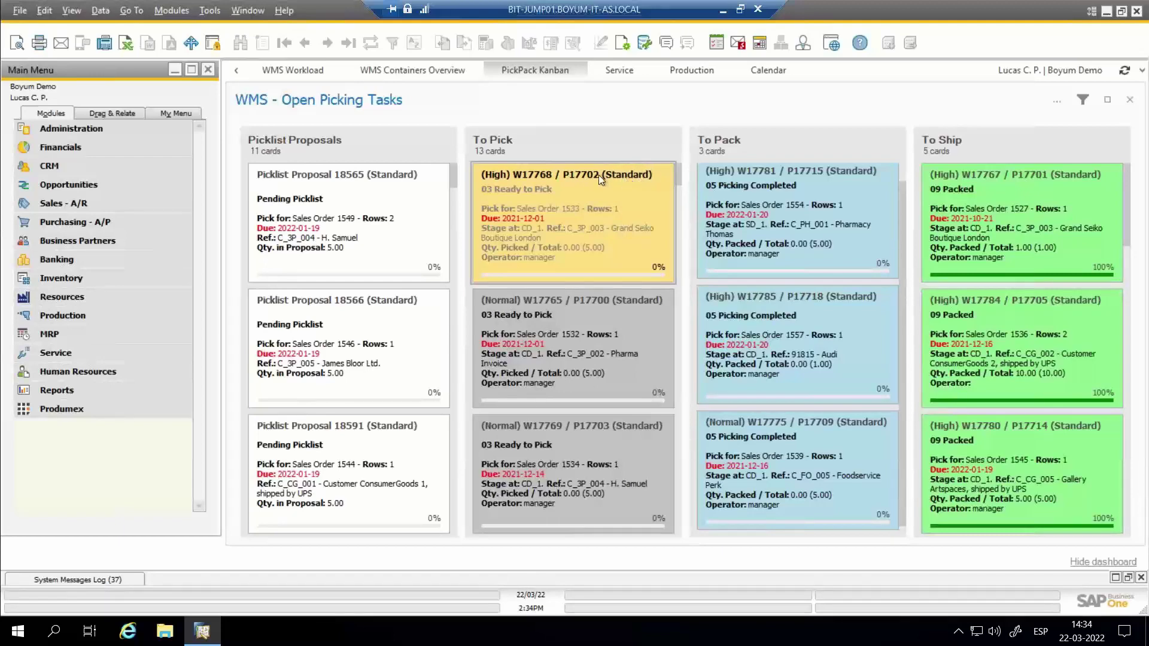
left_click(300, 72)
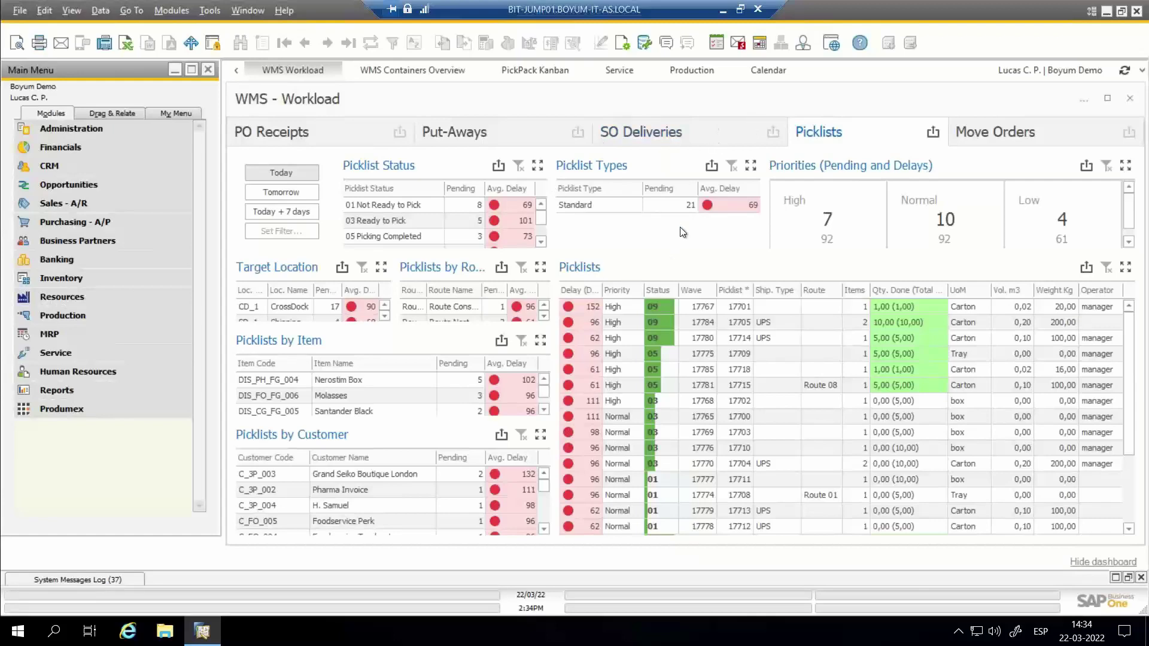
left_click(546, 72)
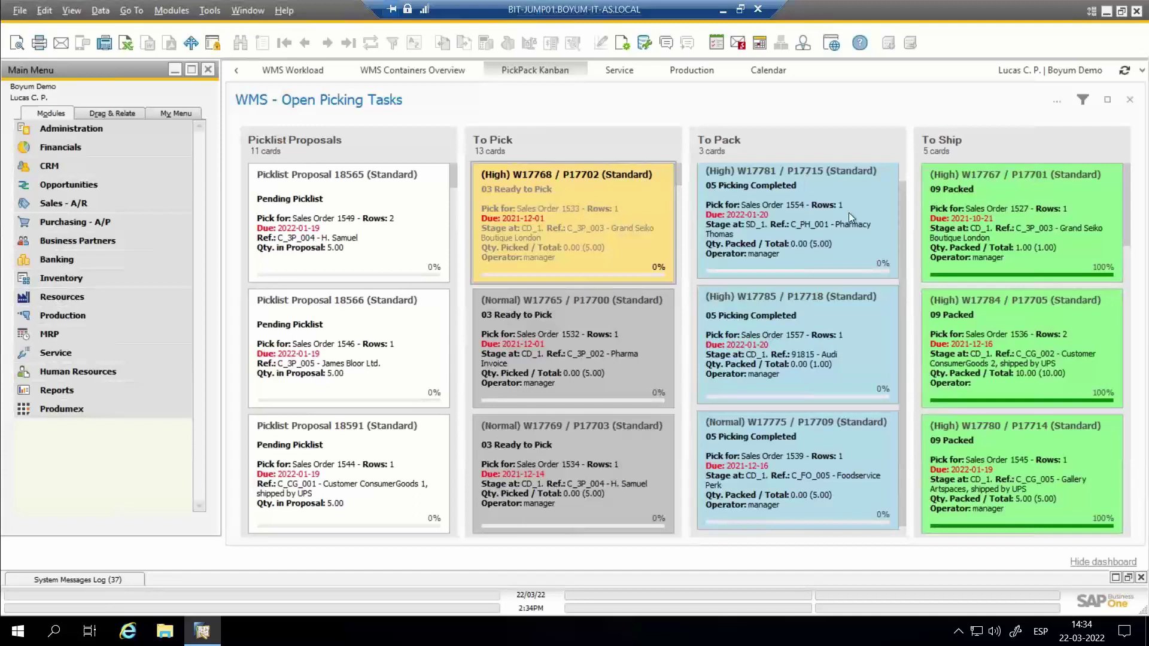
Step: Filter the Kanban cards by the keyword "high", review the matching tasks, and clear the keyword
left_click(1079, 104)
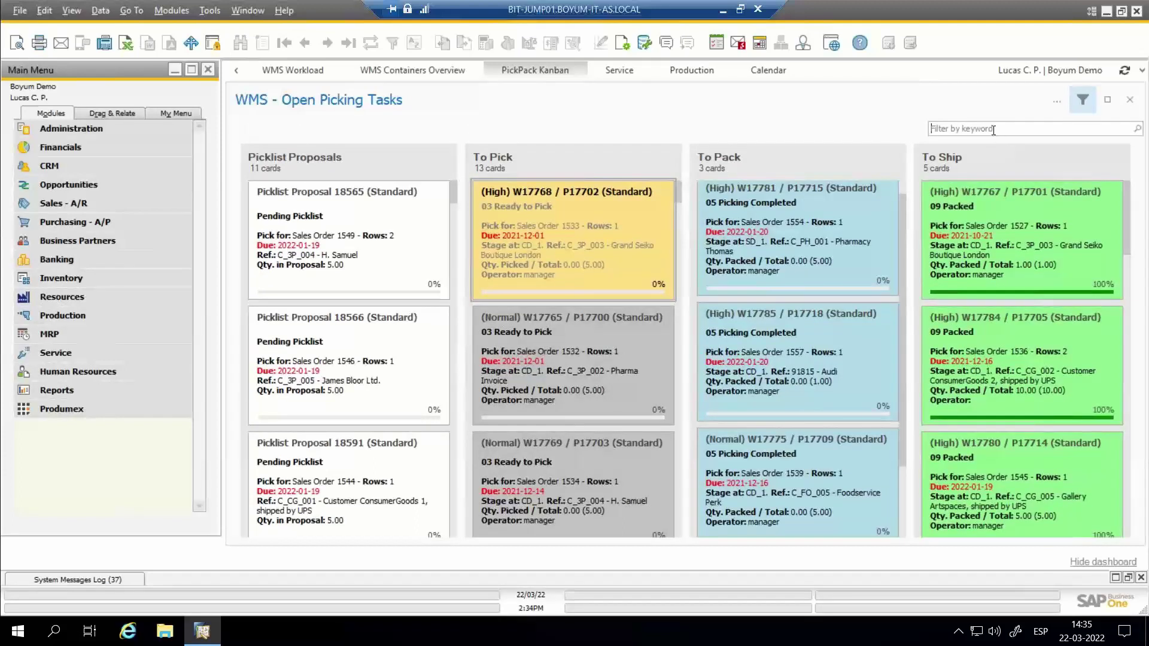
type("high")
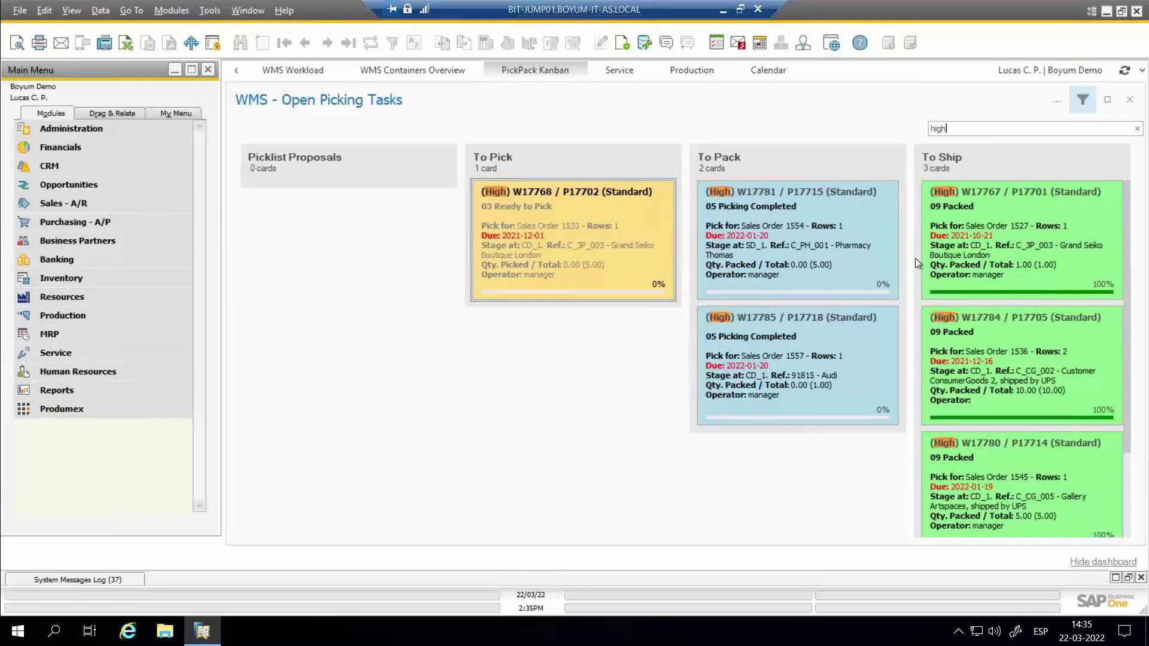
double_click(959, 129)
left_click(1137, 131)
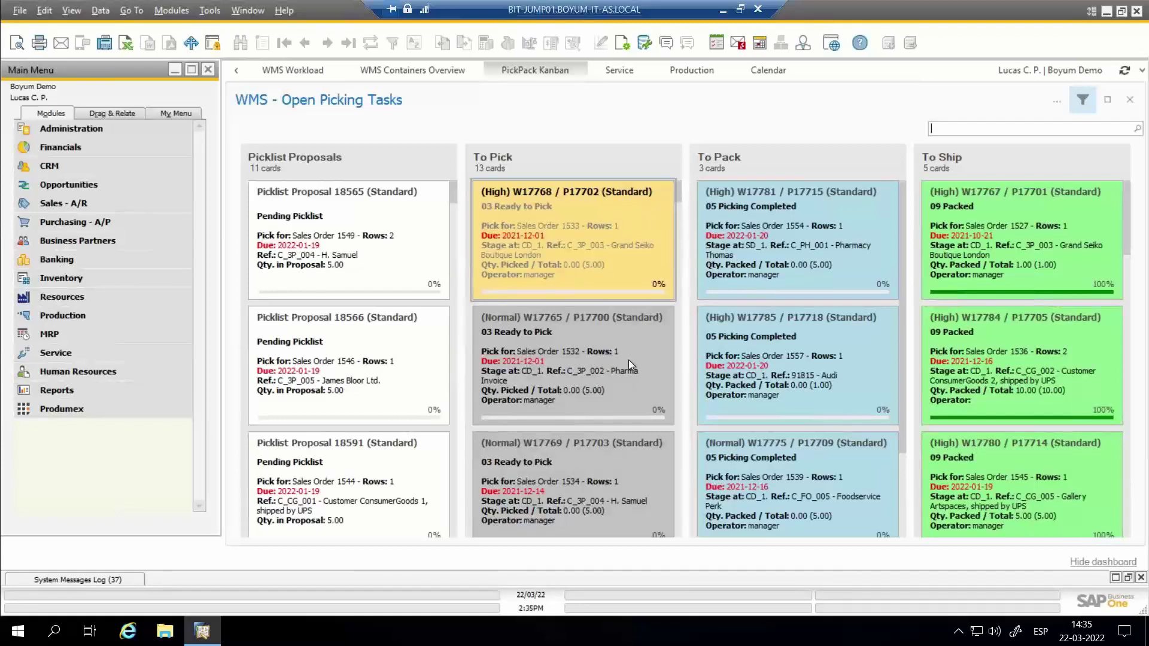
Step: Examine the last To Pick, To Pack and To Ship cards on the unfiltered Kanban board
scroll(616, 253, "down", 1)
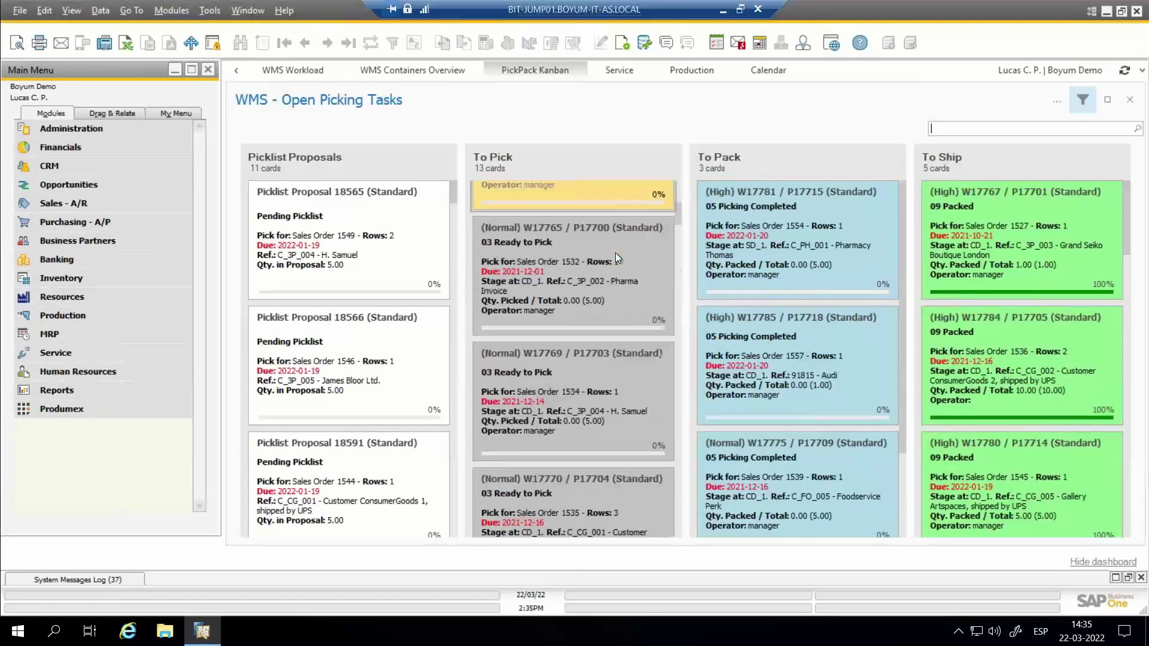
scroll(616, 252, "down", 10)
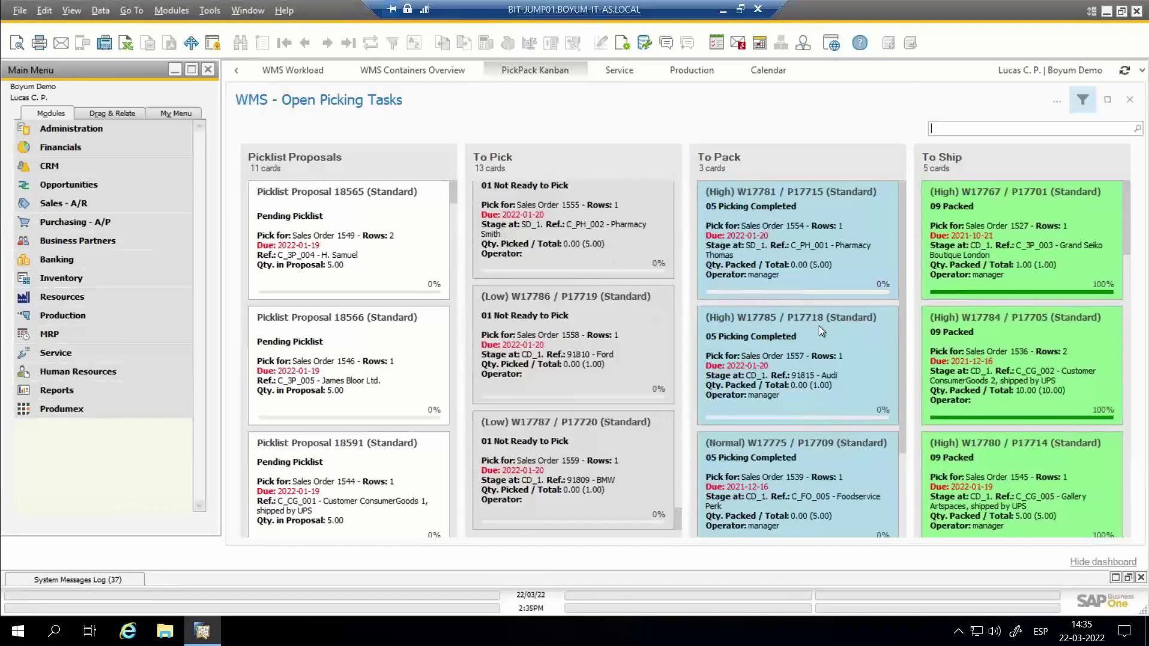
scroll(820, 327, "down", 1)
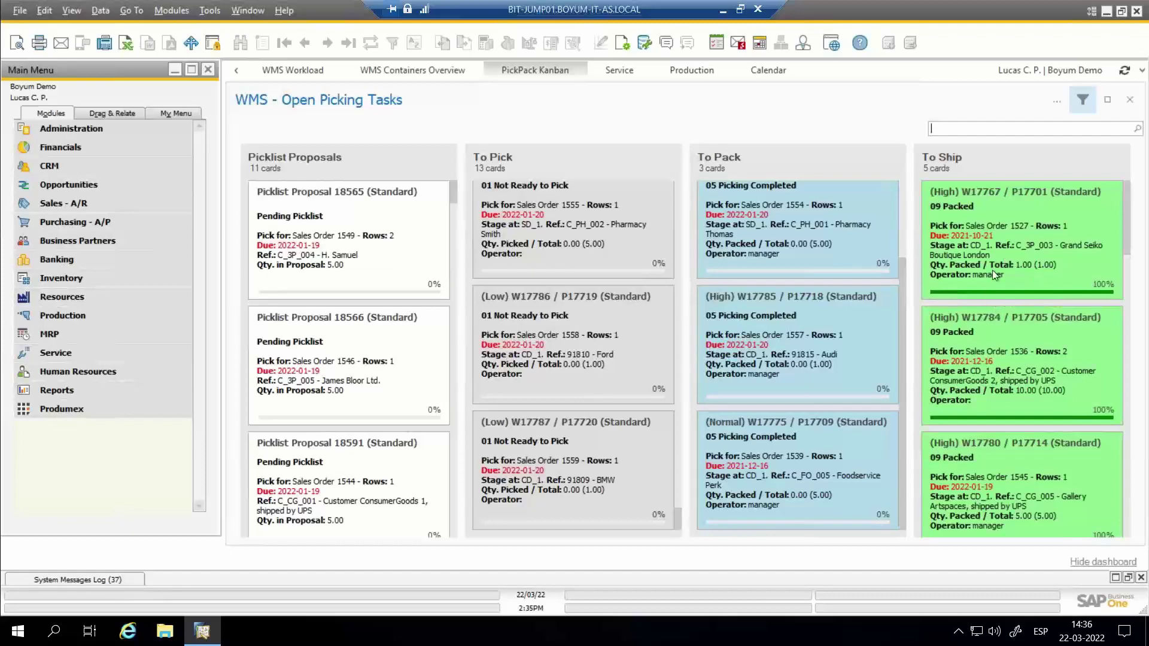
scroll(997, 262, "down", 5)
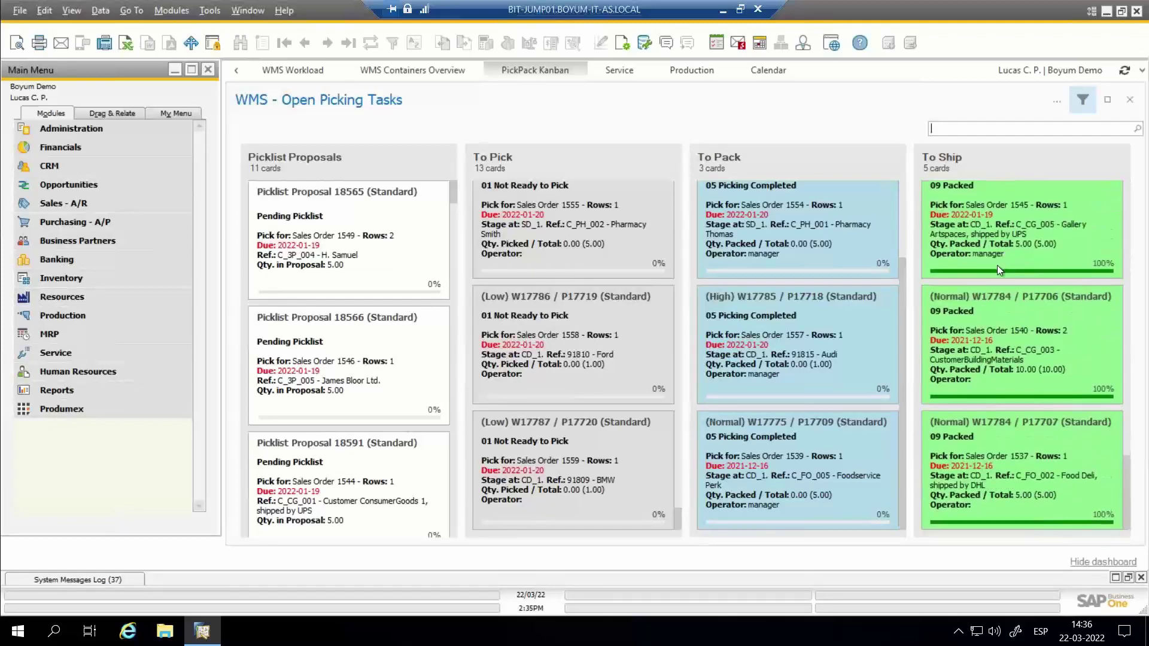
scroll(818, 314, "up", 1)
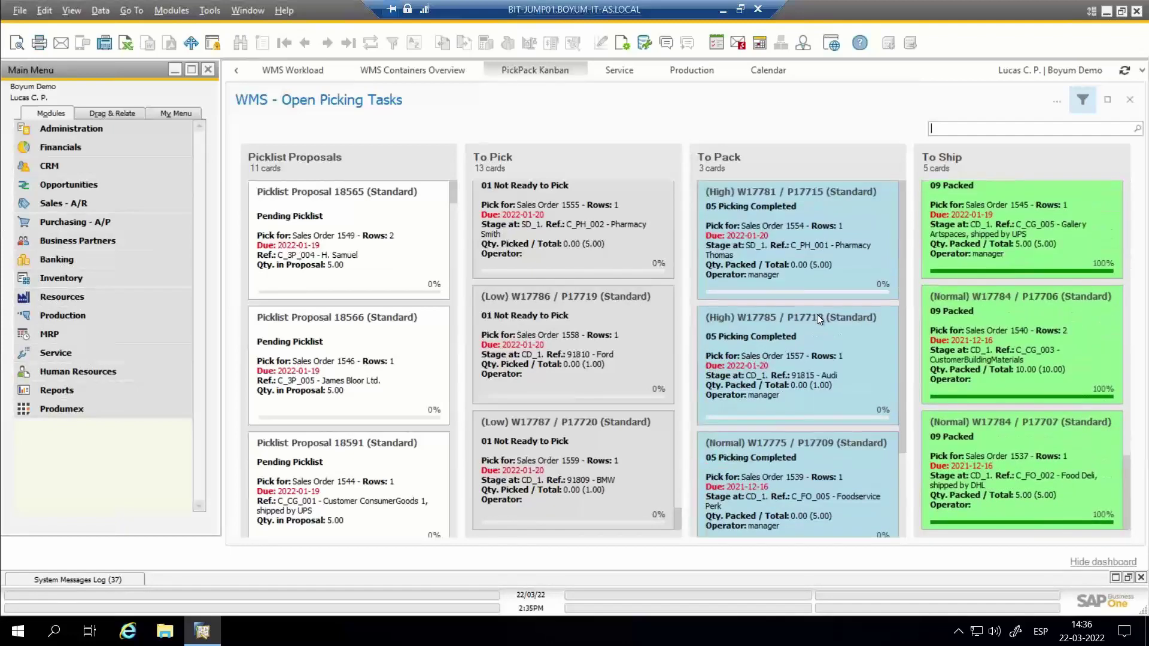